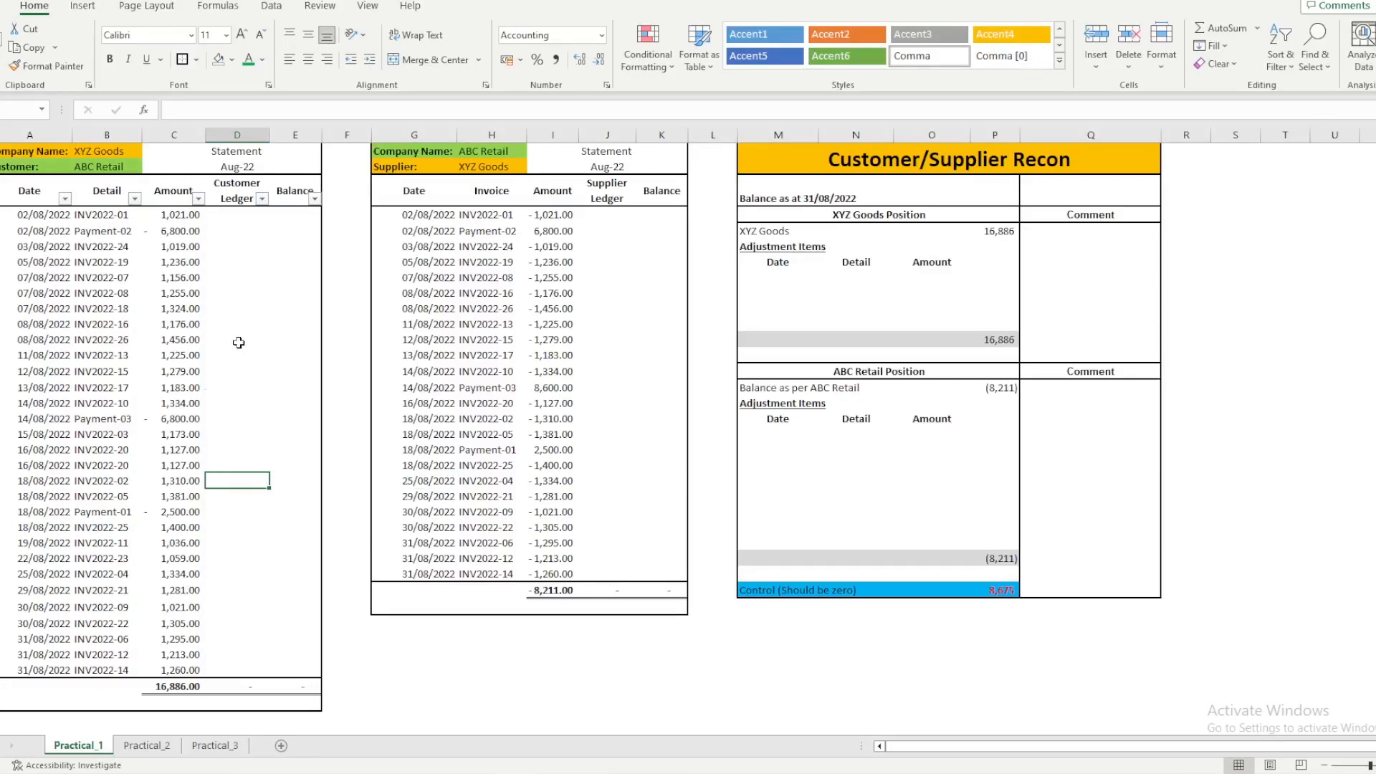
click(239, 343)
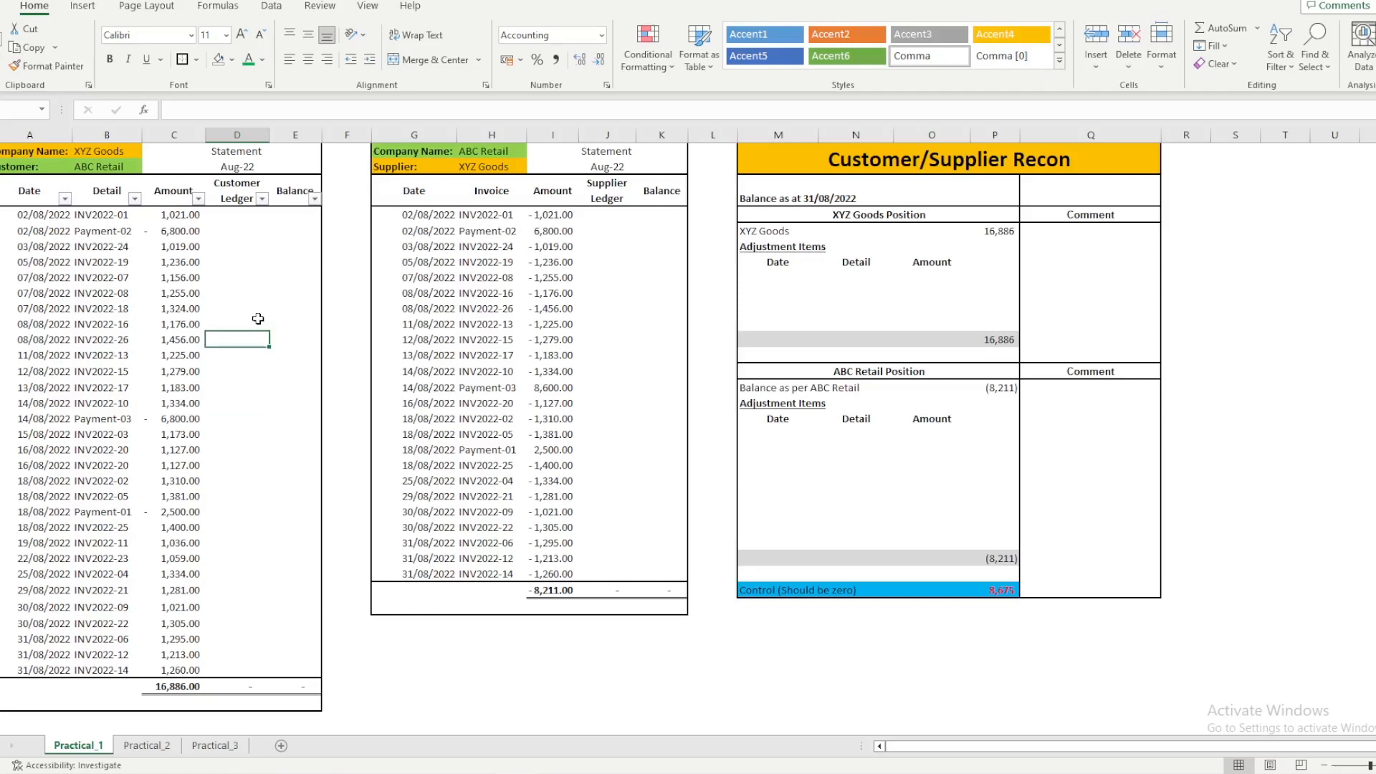
click(258, 311)
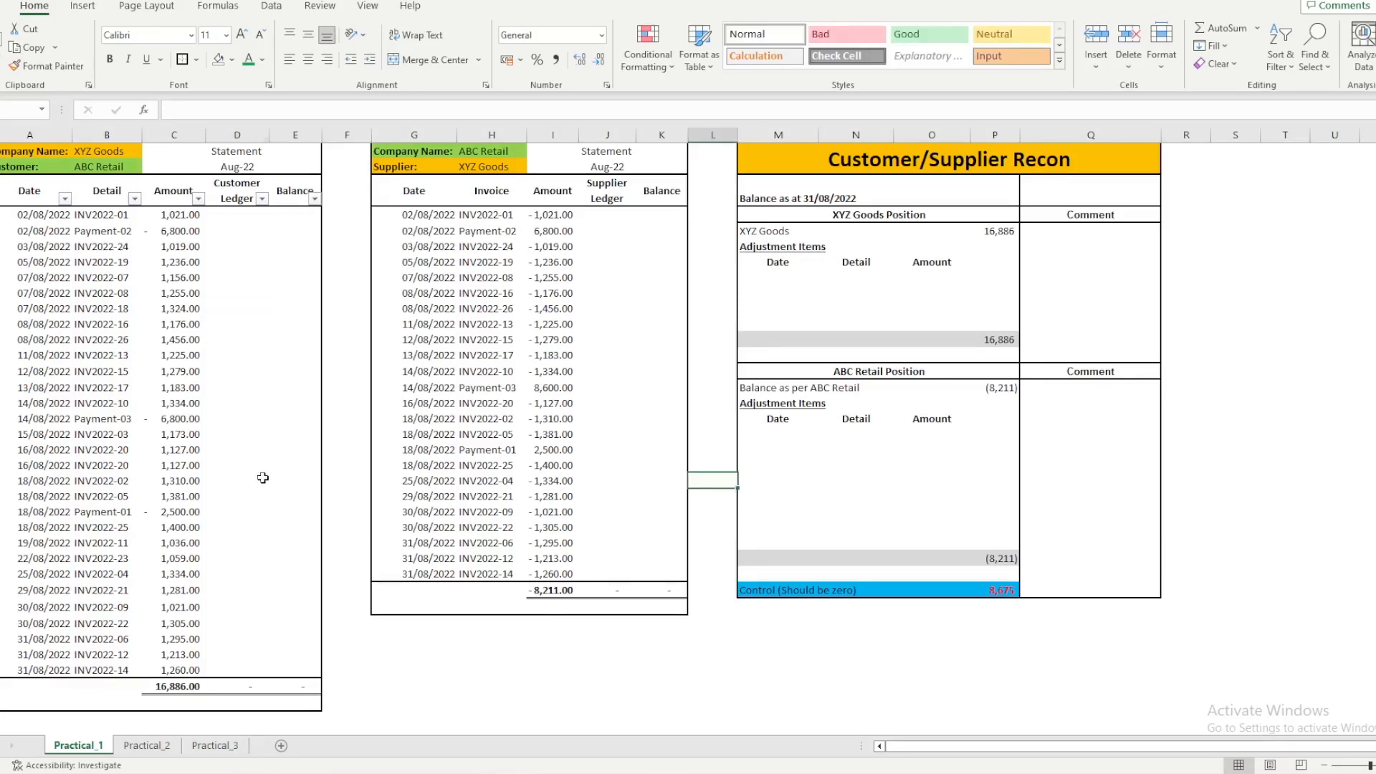
click(266, 476)
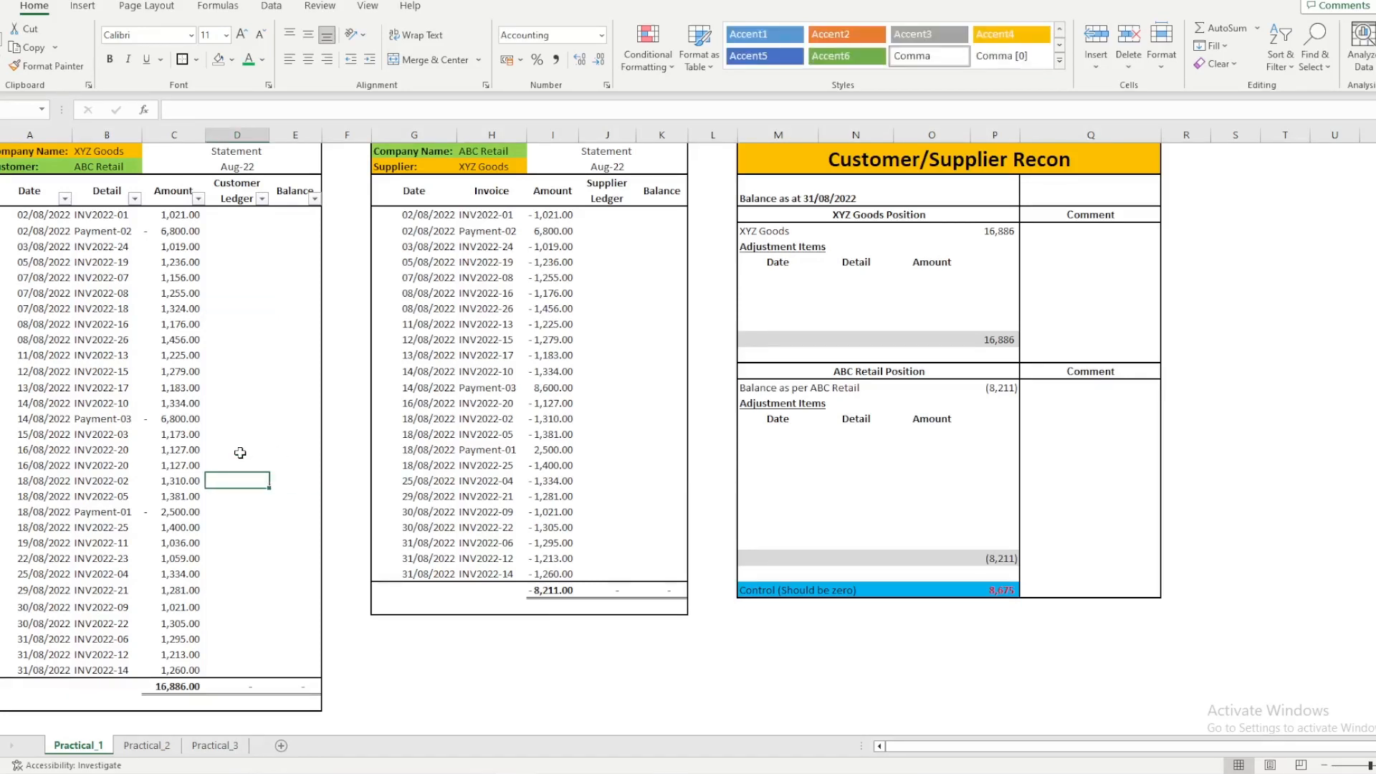
click(239, 341)
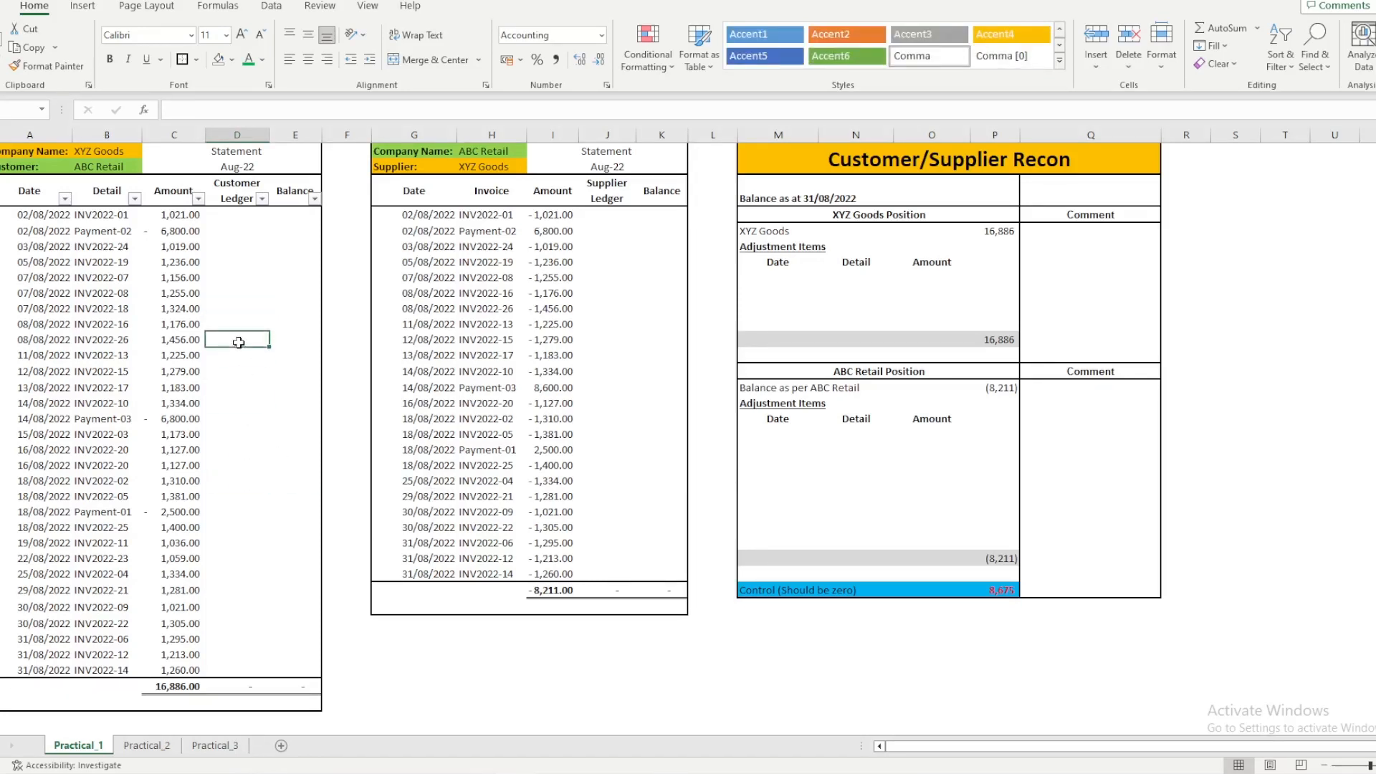
click(257, 311)
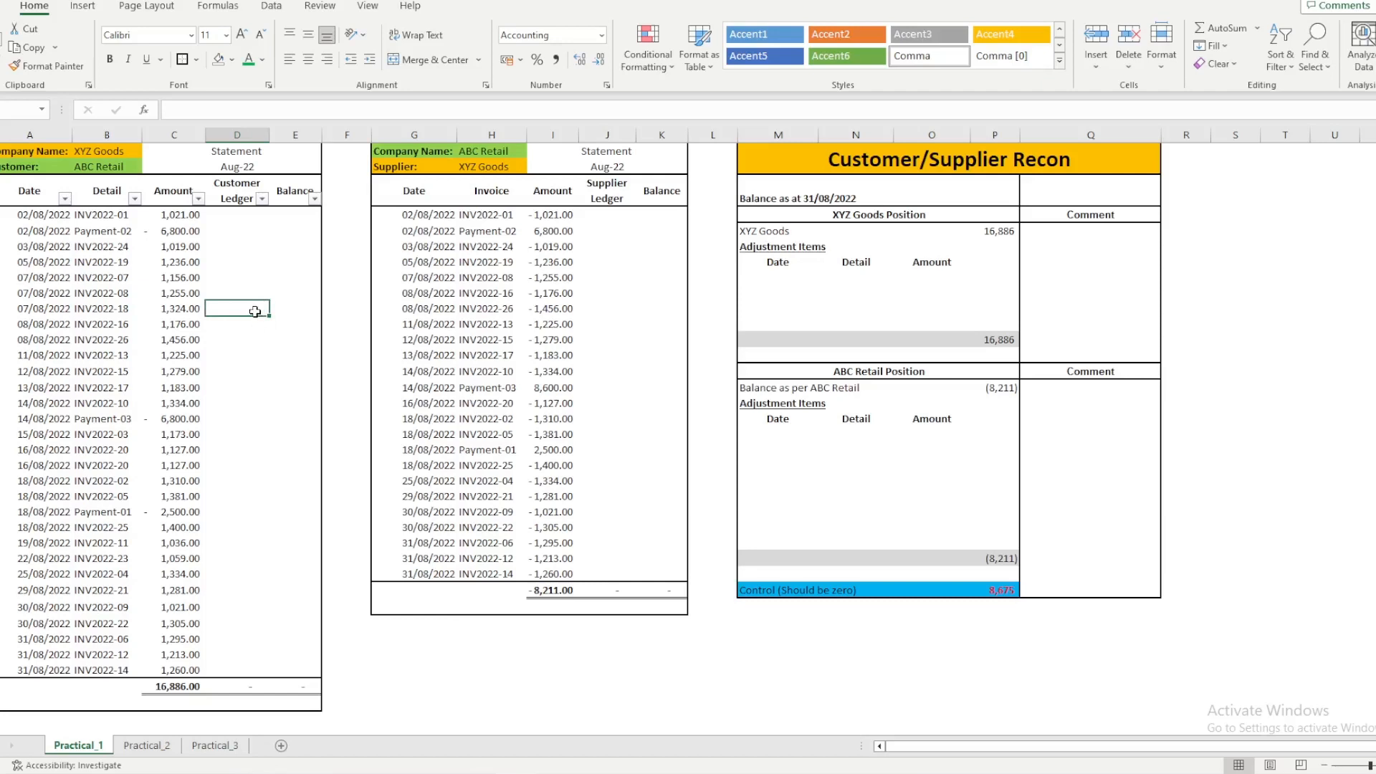
click(242, 276)
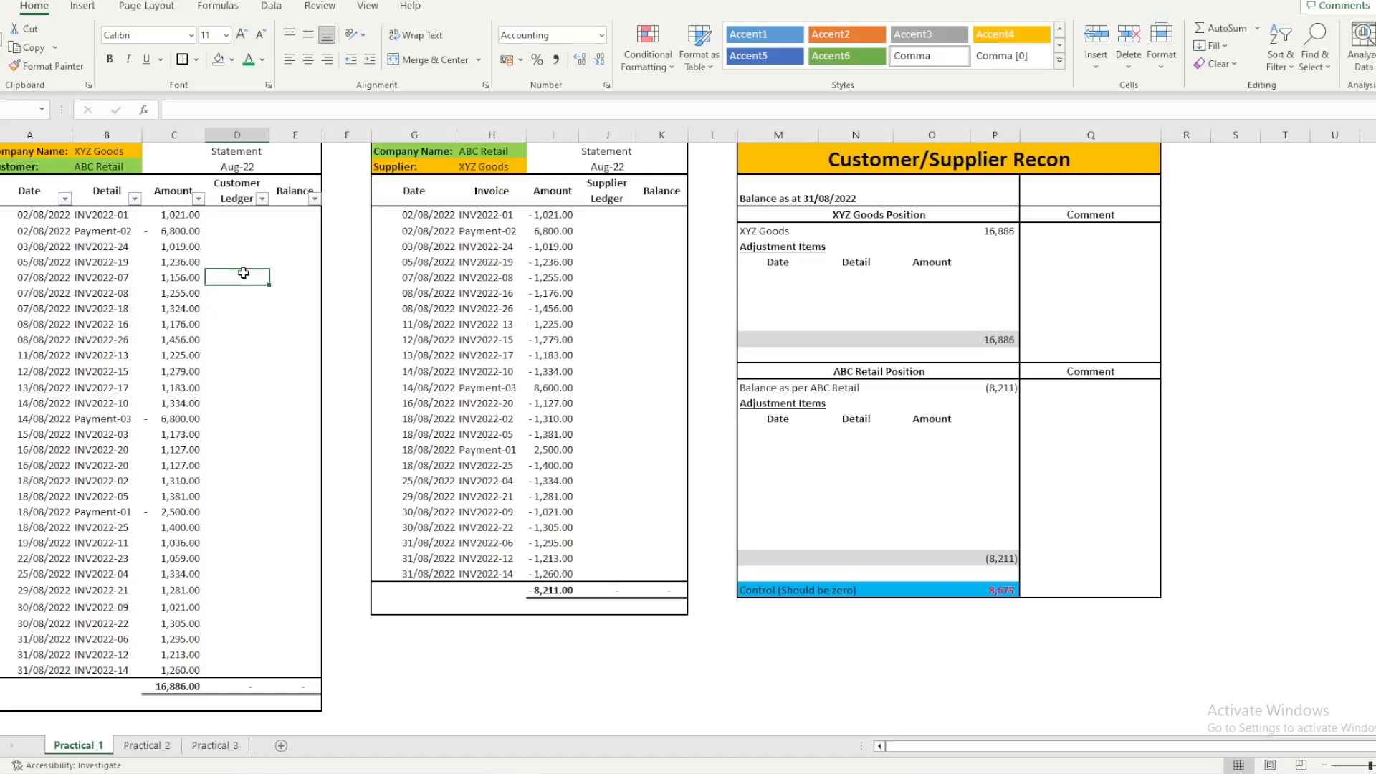
click(229, 323)
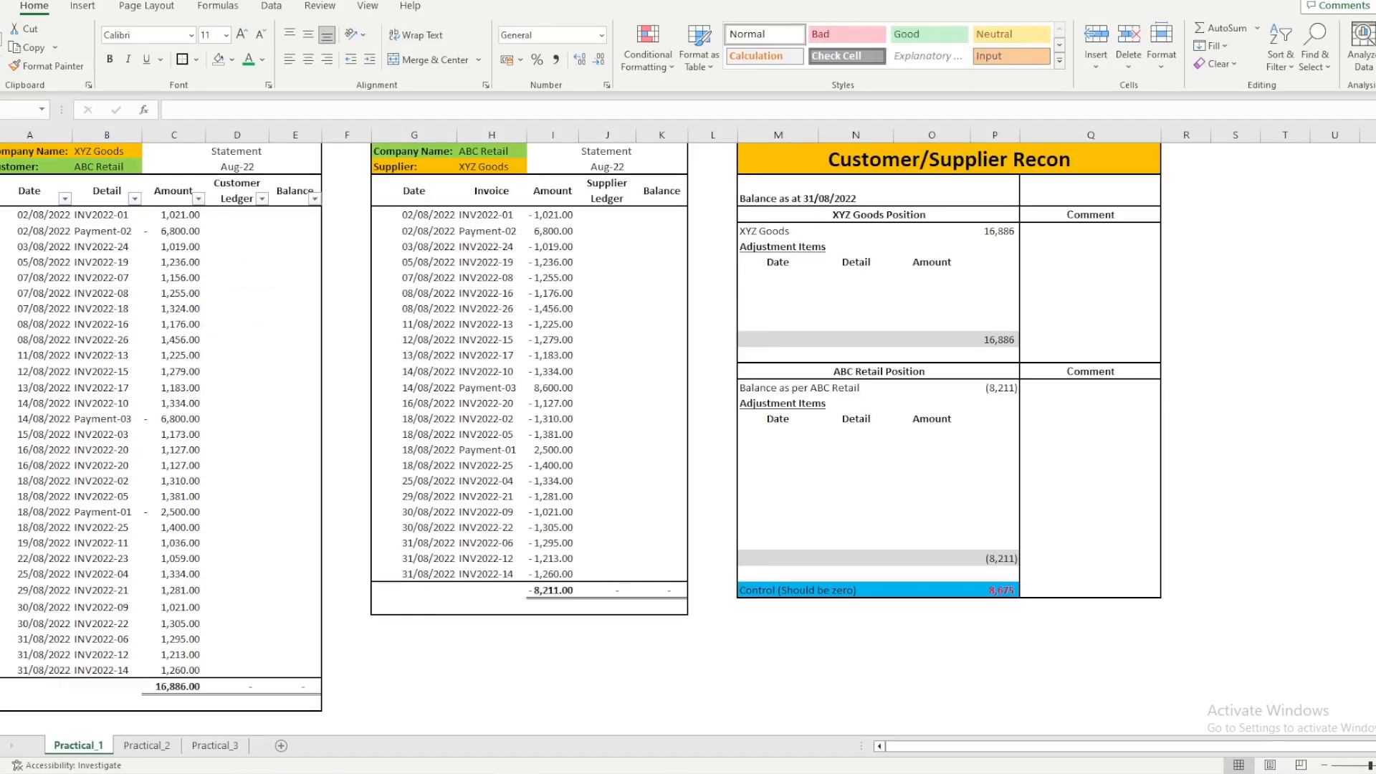
click(265, 479)
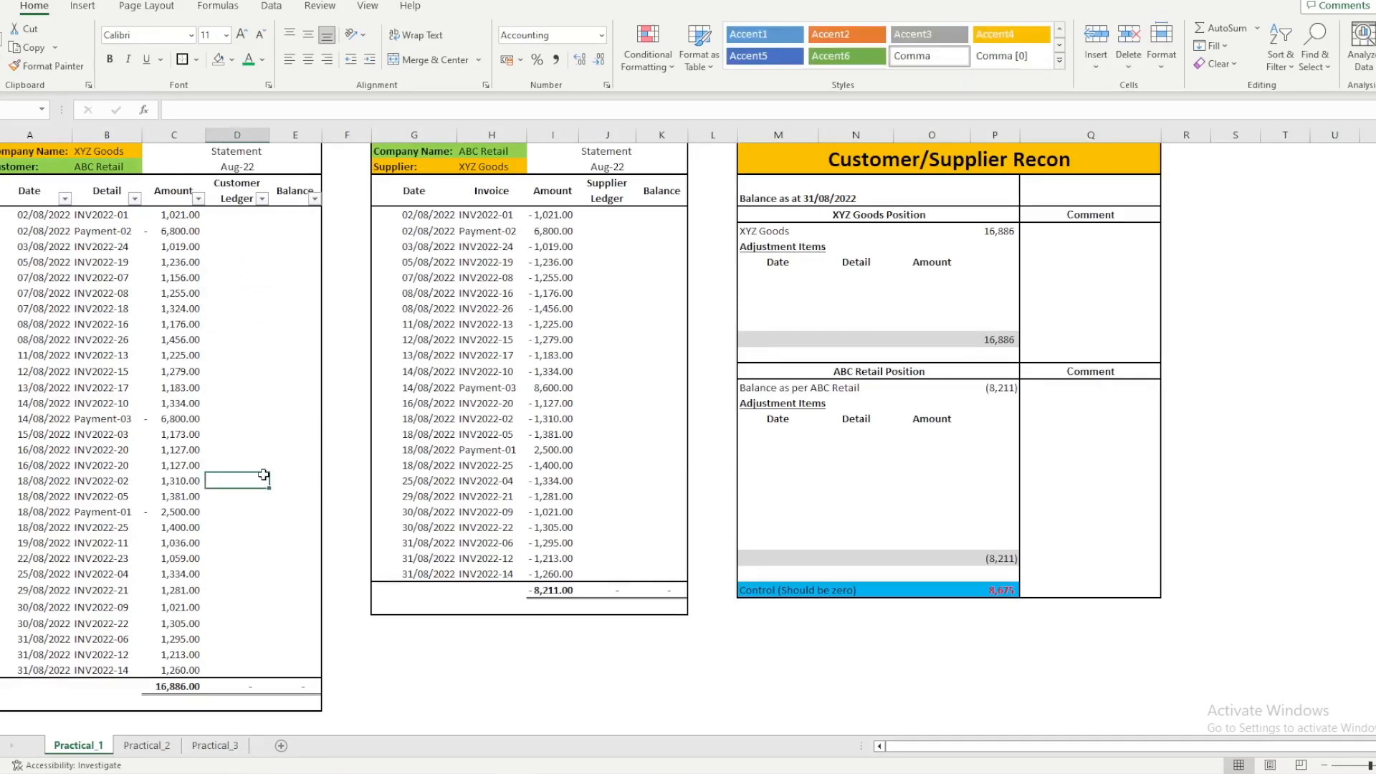
click(239, 343)
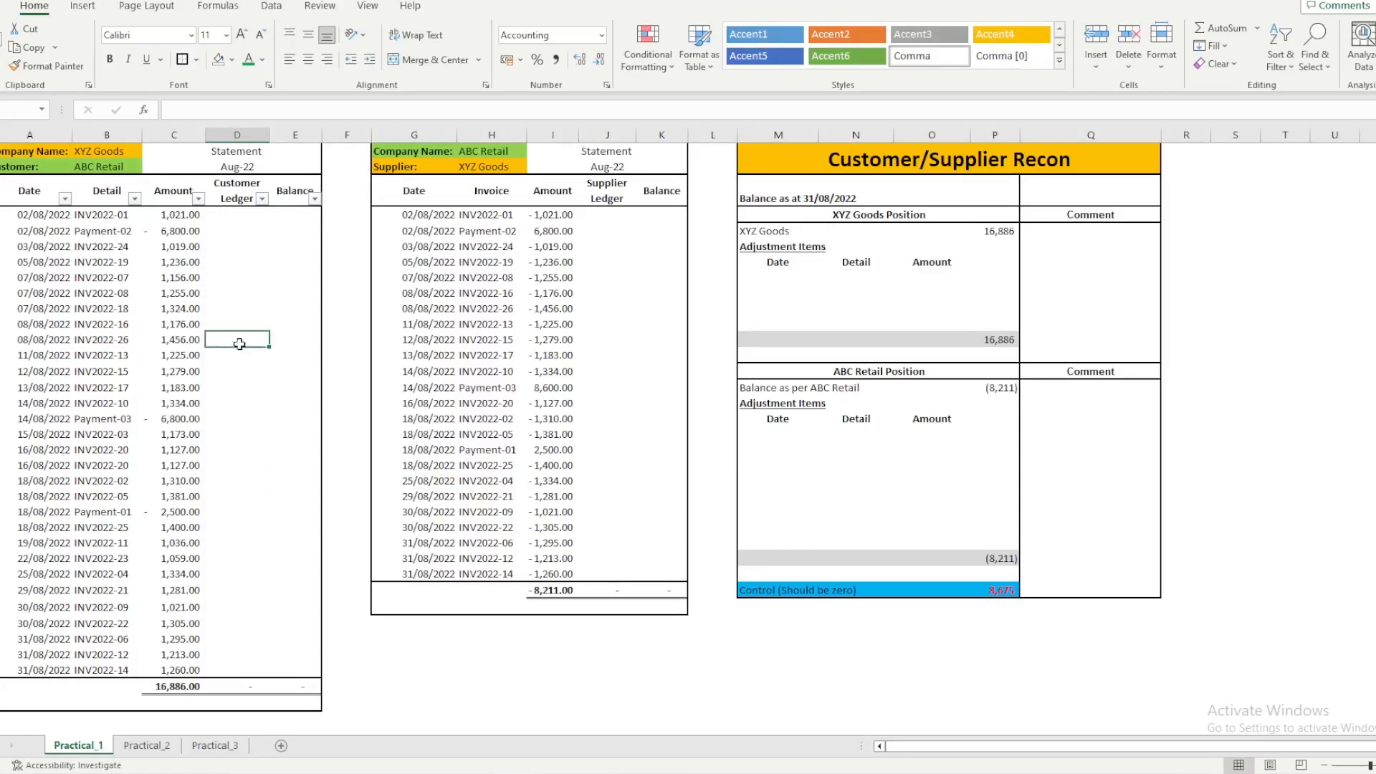
click(257, 313)
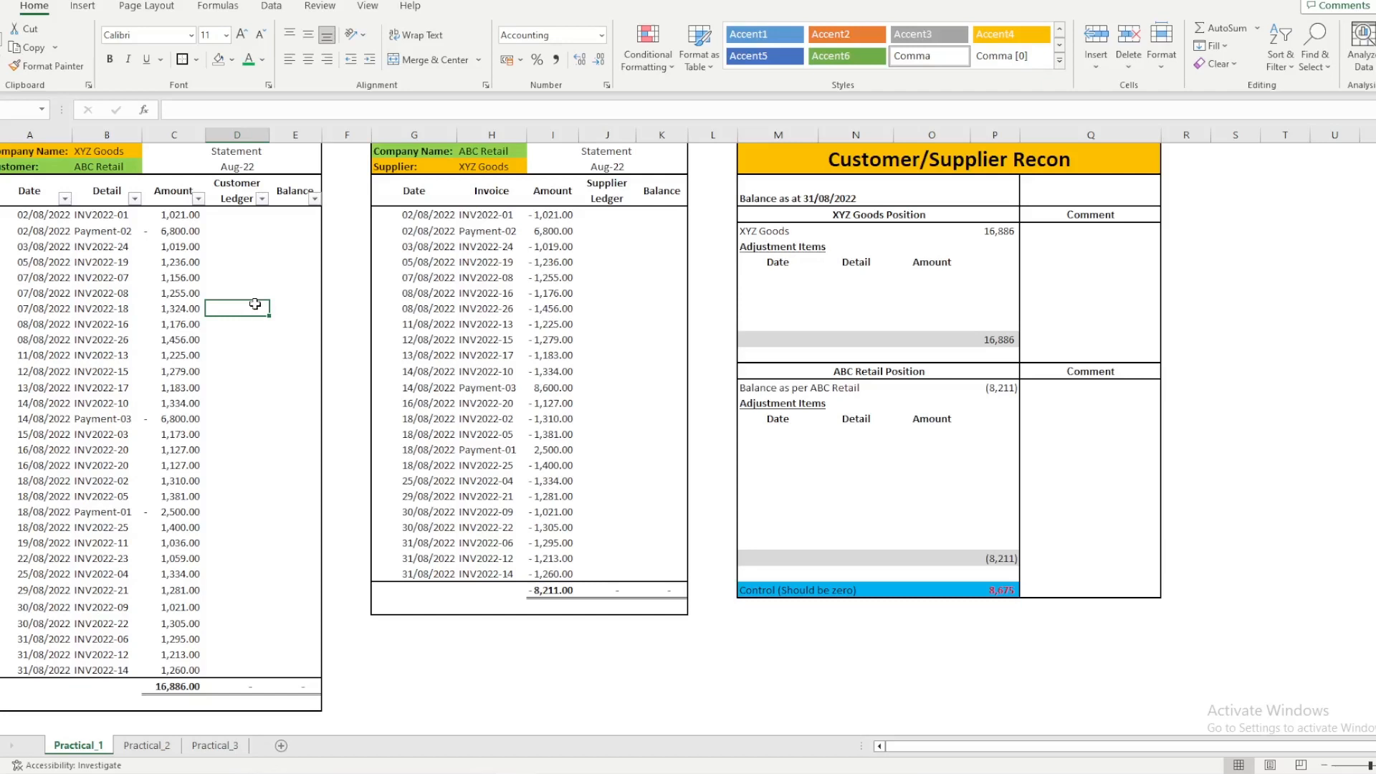
click(242, 276)
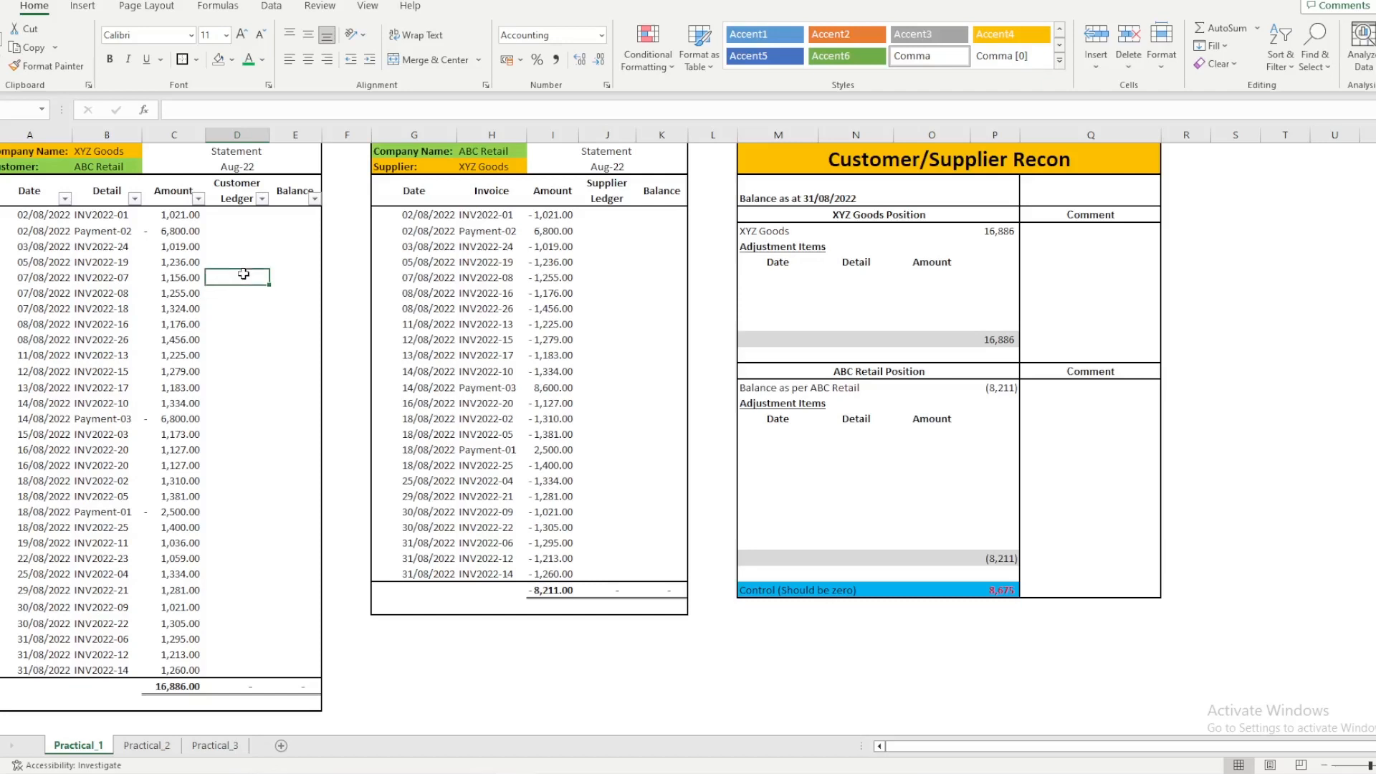
click(230, 323)
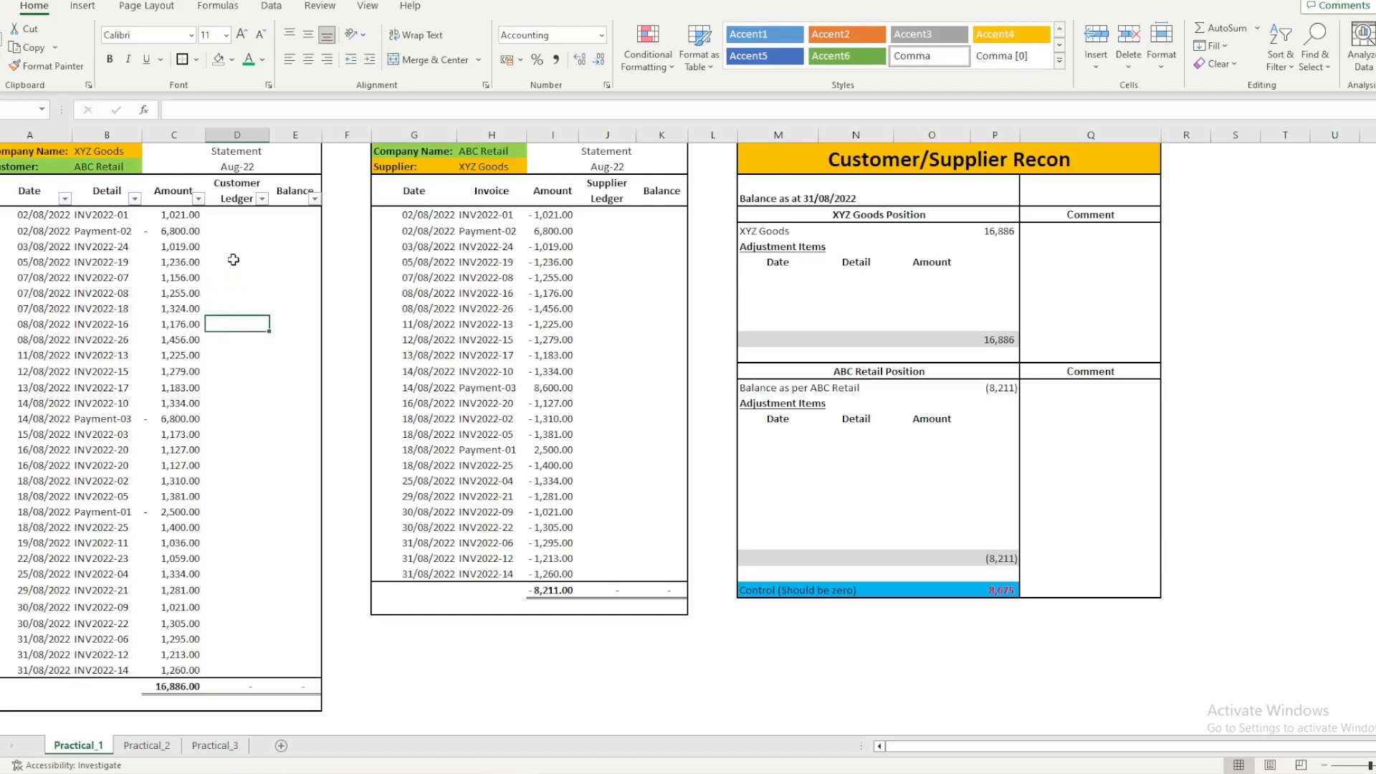
click(230, 217)
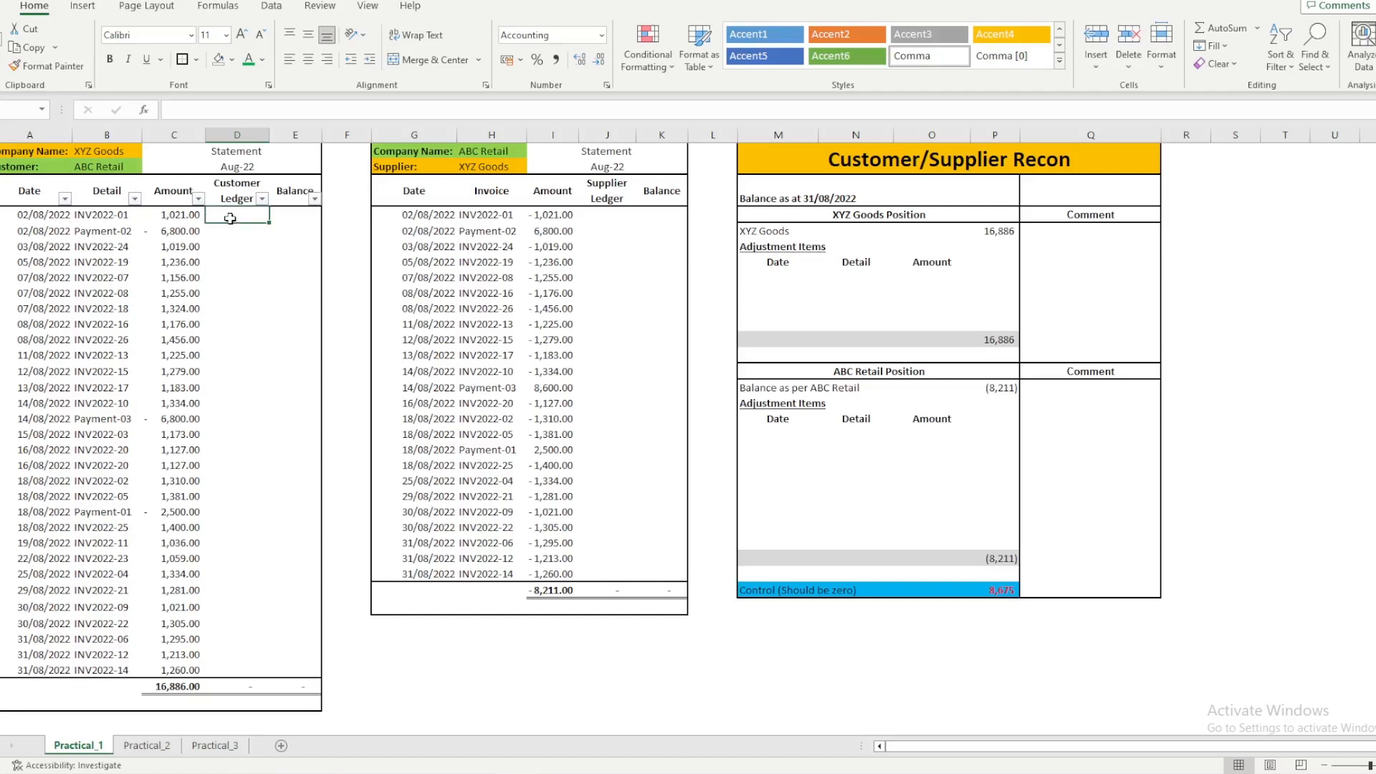
Step: Fill the matching INV2022-01, Payment-02 and INV2022-24 detail and amount cells in both ledgers with orange
drag(115, 215, 179, 215)
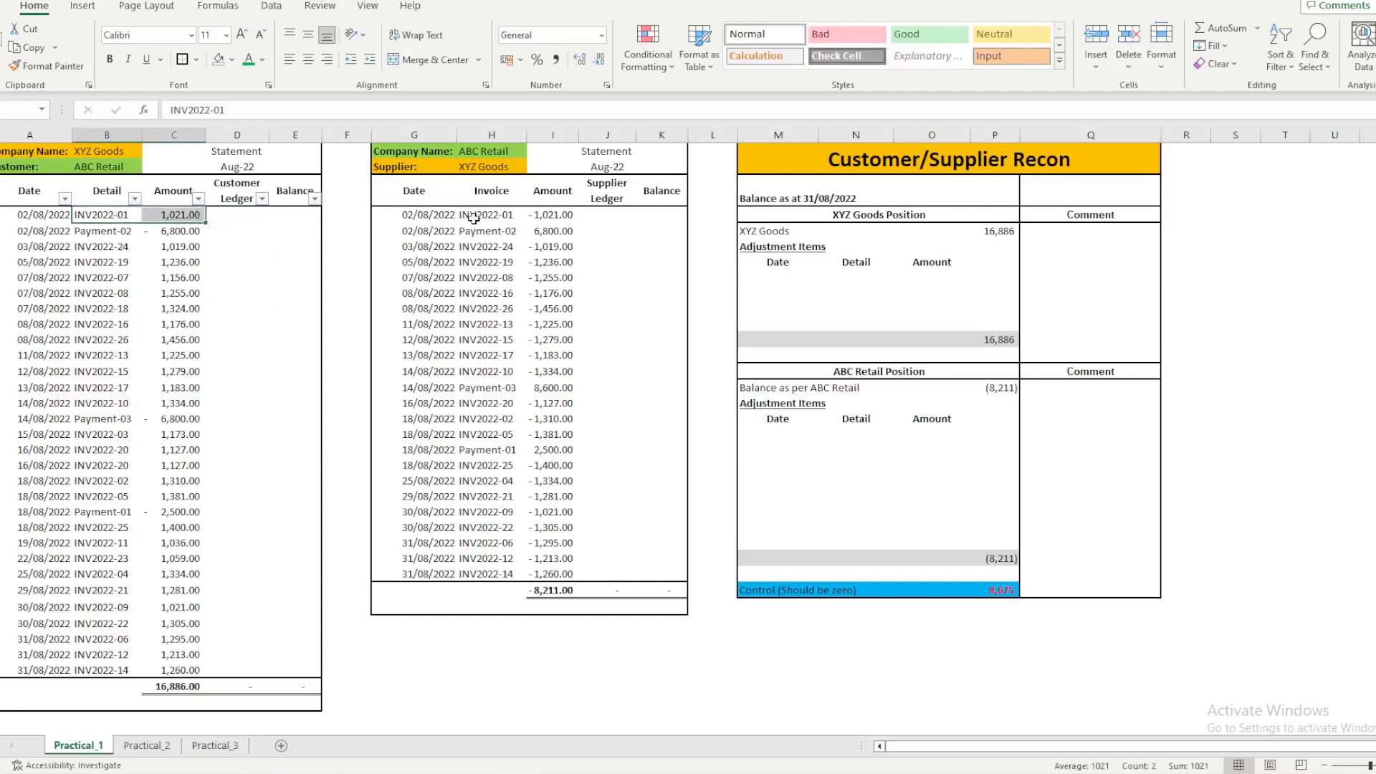
ctrl+drag(473, 217, 548, 217)
ctrl+drag(121, 231, 181, 233)
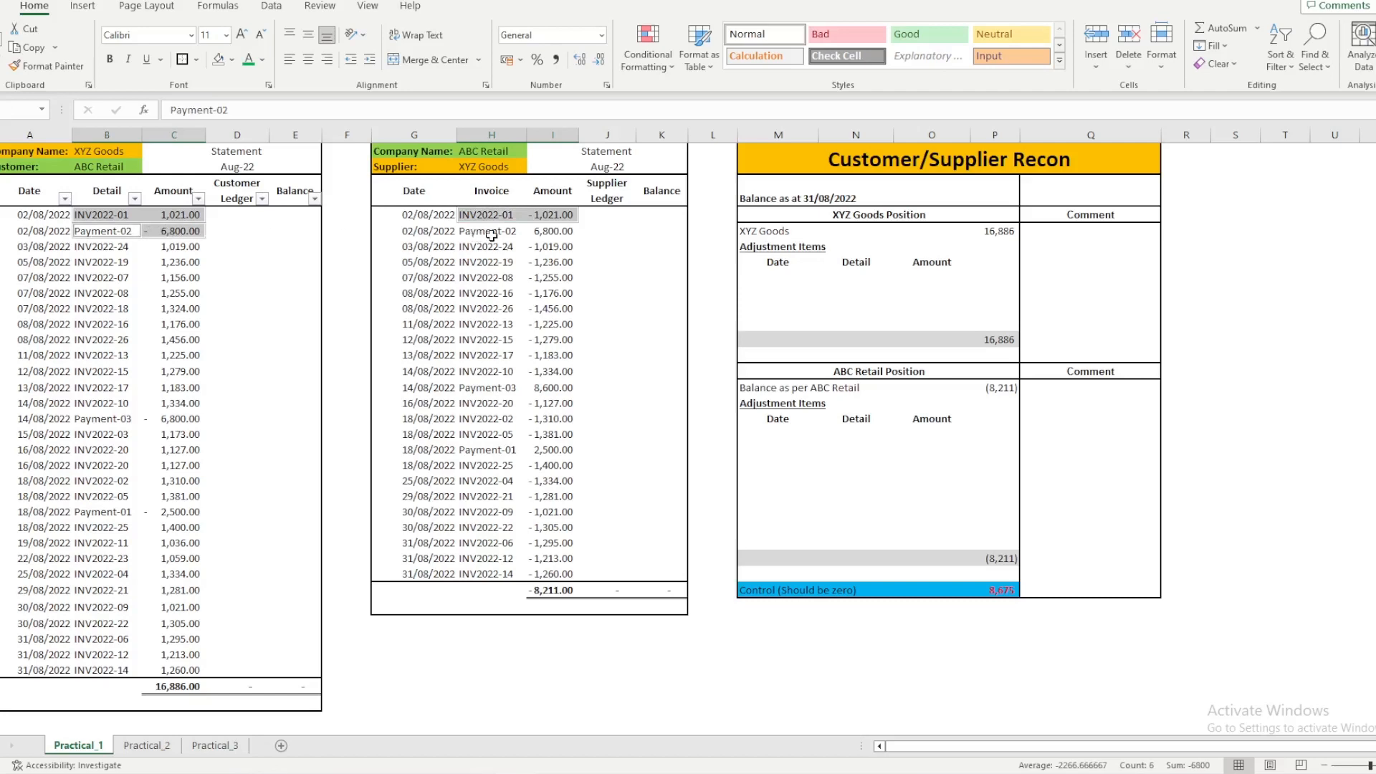
ctrl+drag(491, 232, 549, 246)
ctrl+drag(114, 248, 179, 246)
click(232, 59)
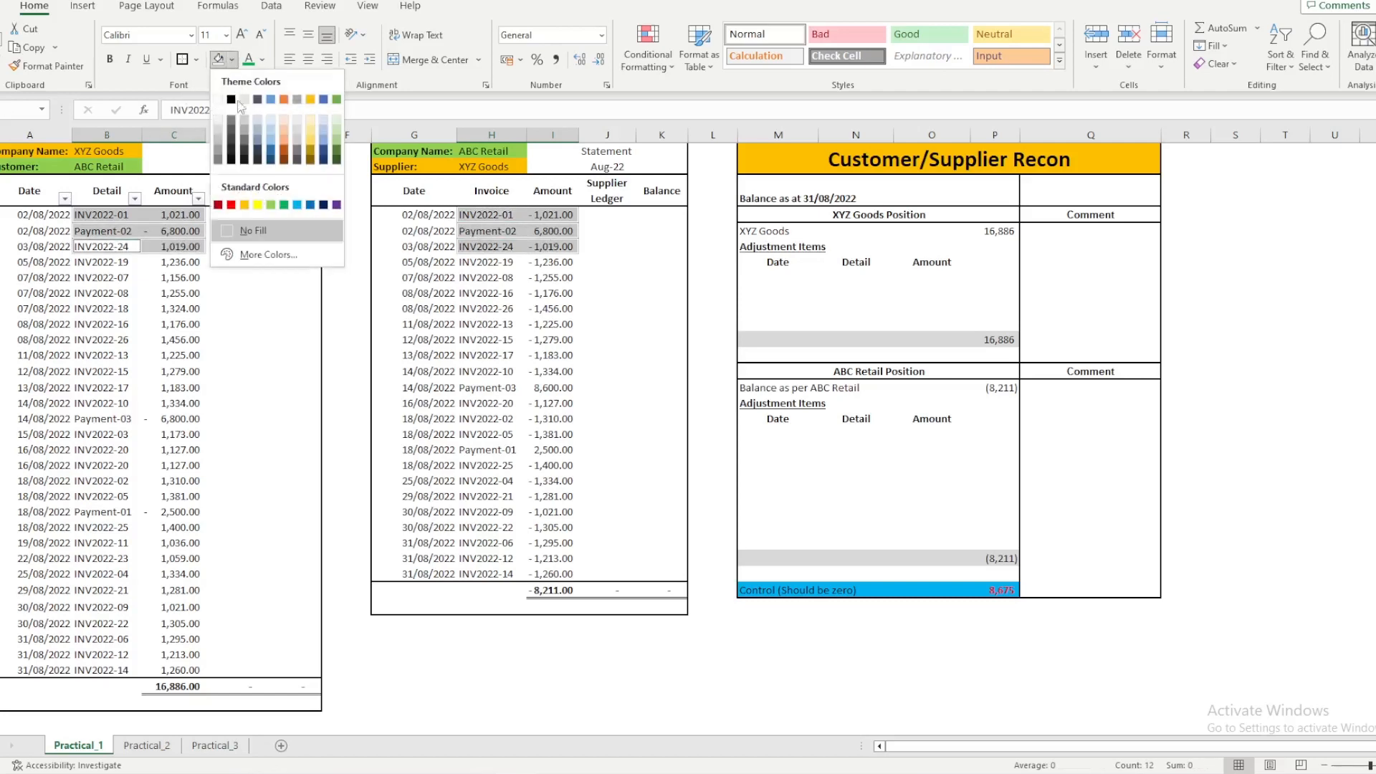
click(244, 205)
click(552, 264)
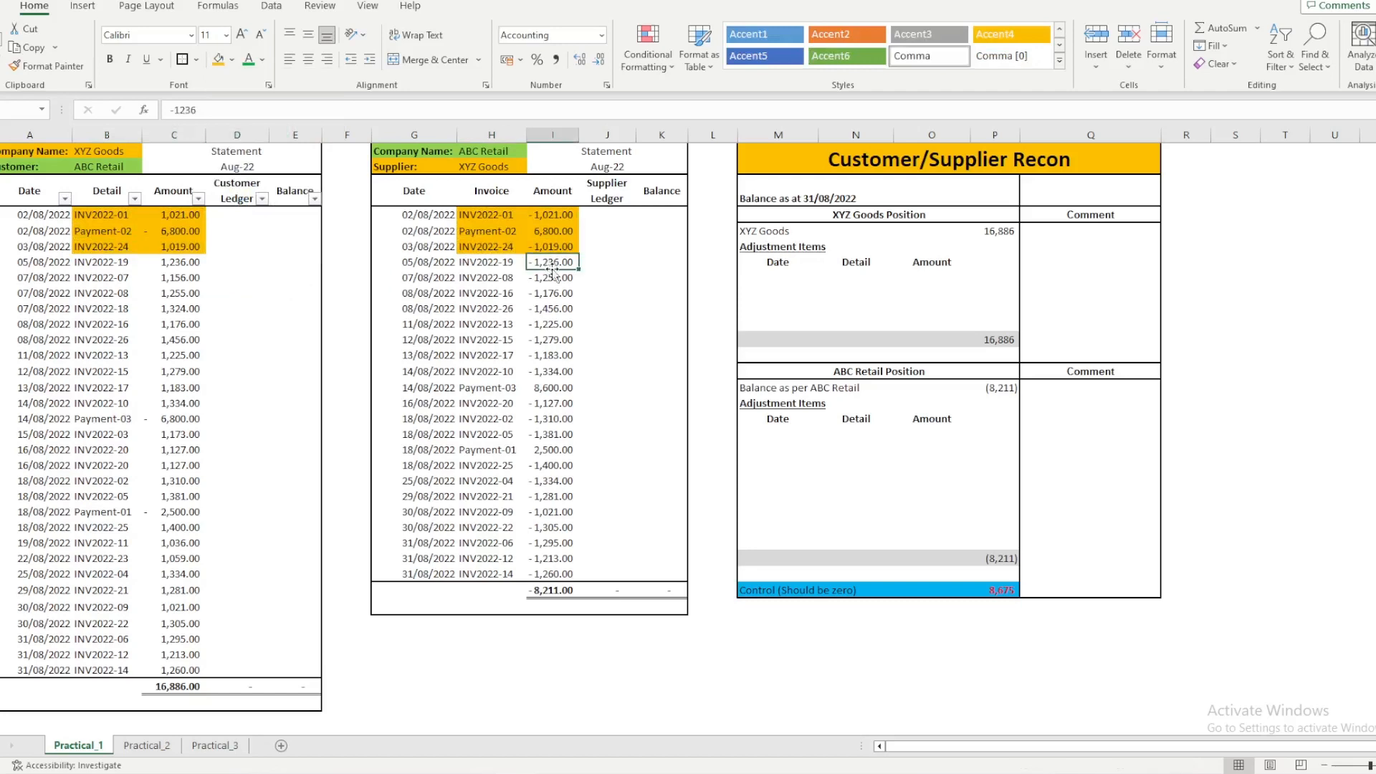
Step: Fill the date, detail and amount cells of the unmatched INV2022-07 entry in the XYZ Goods ledger with red
drag(180, 277, 36, 278)
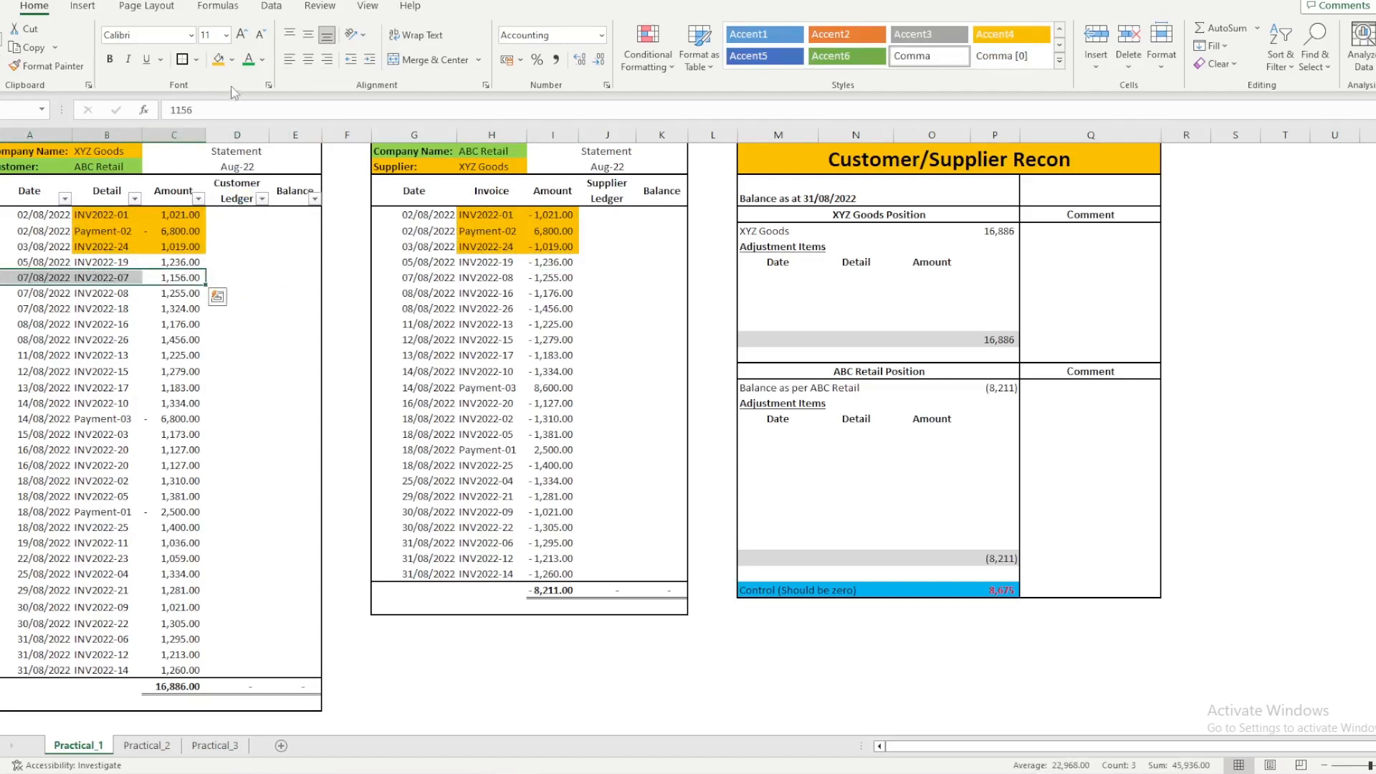
click(231, 59)
click(230, 207)
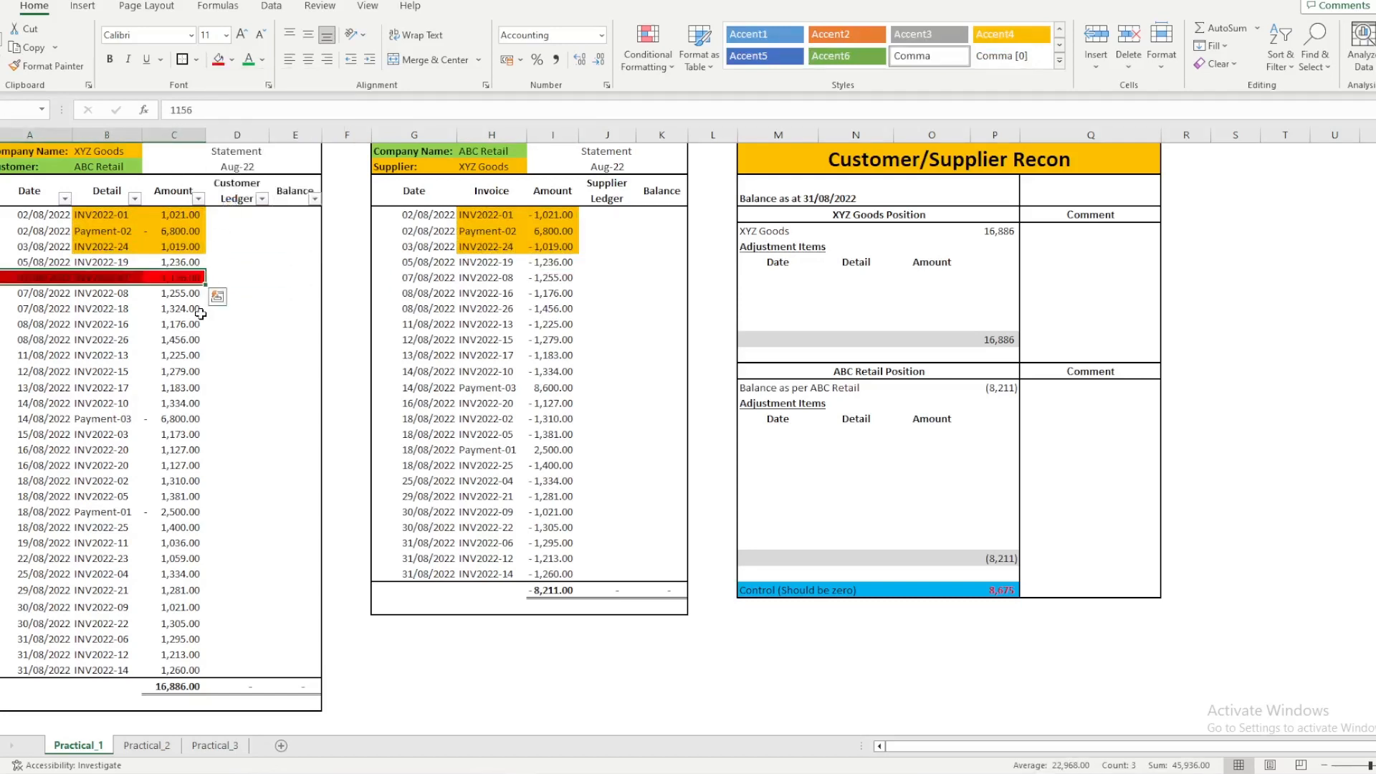
Step: Undo the red fill on INV2022-07 and the orange fill on the matched entries
key(ctrl+z)
key(ctrl+z)
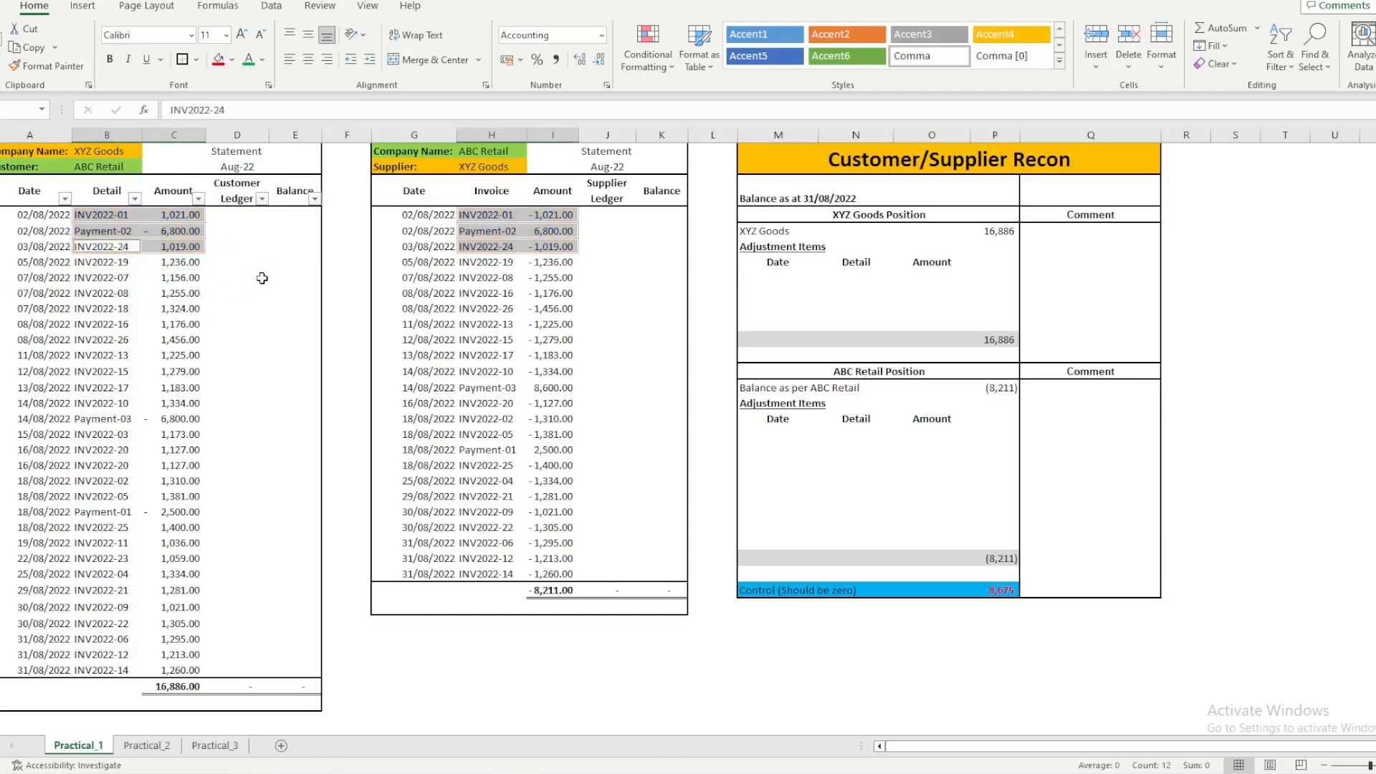
click(254, 291)
click(242, 217)
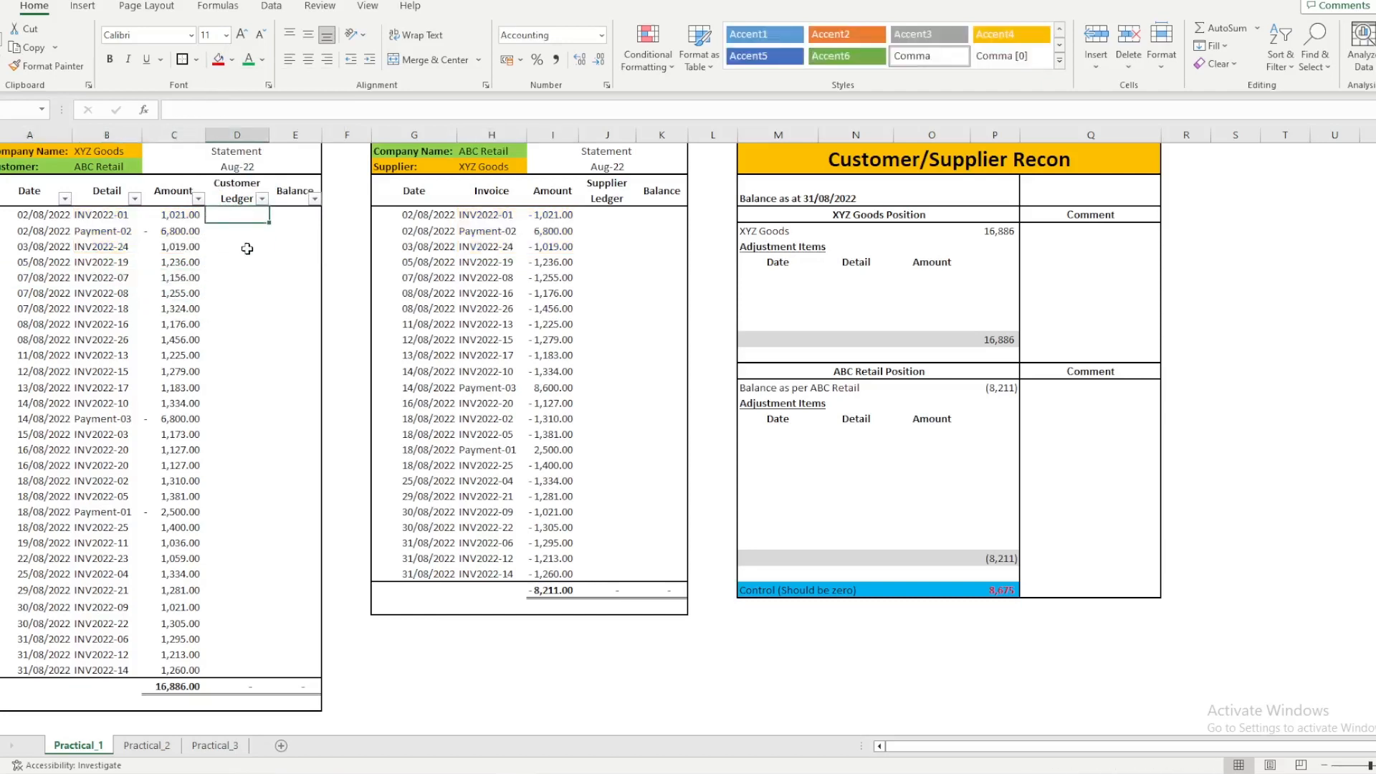
click(264, 476)
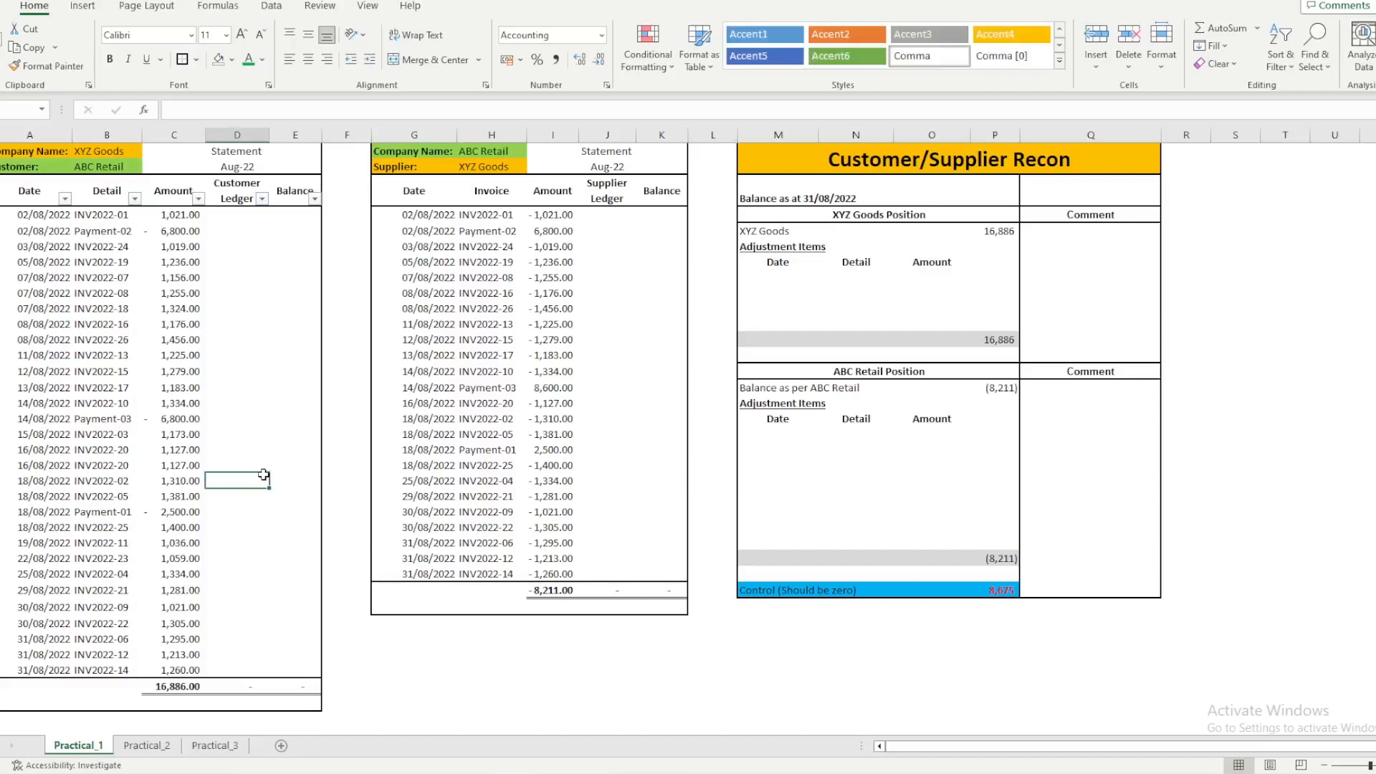
click(239, 340)
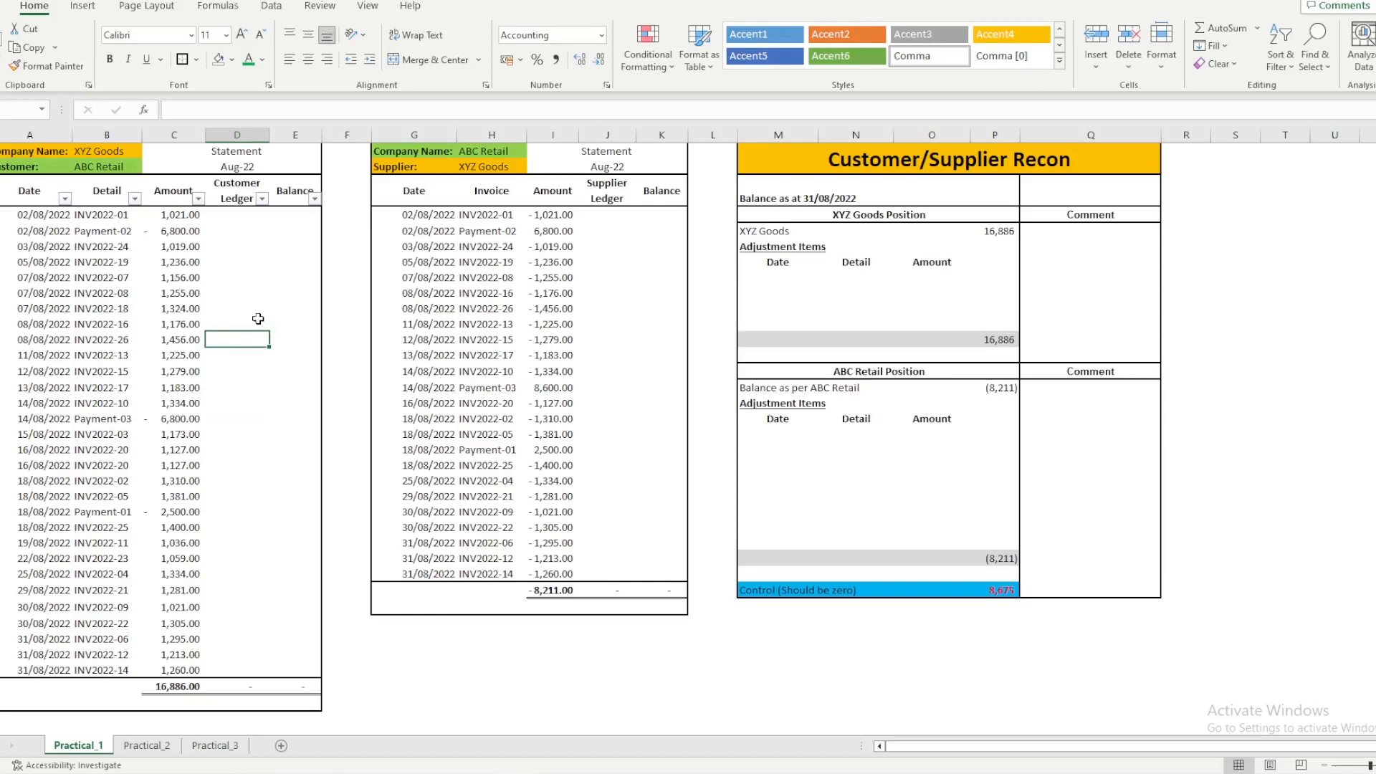
click(257, 312)
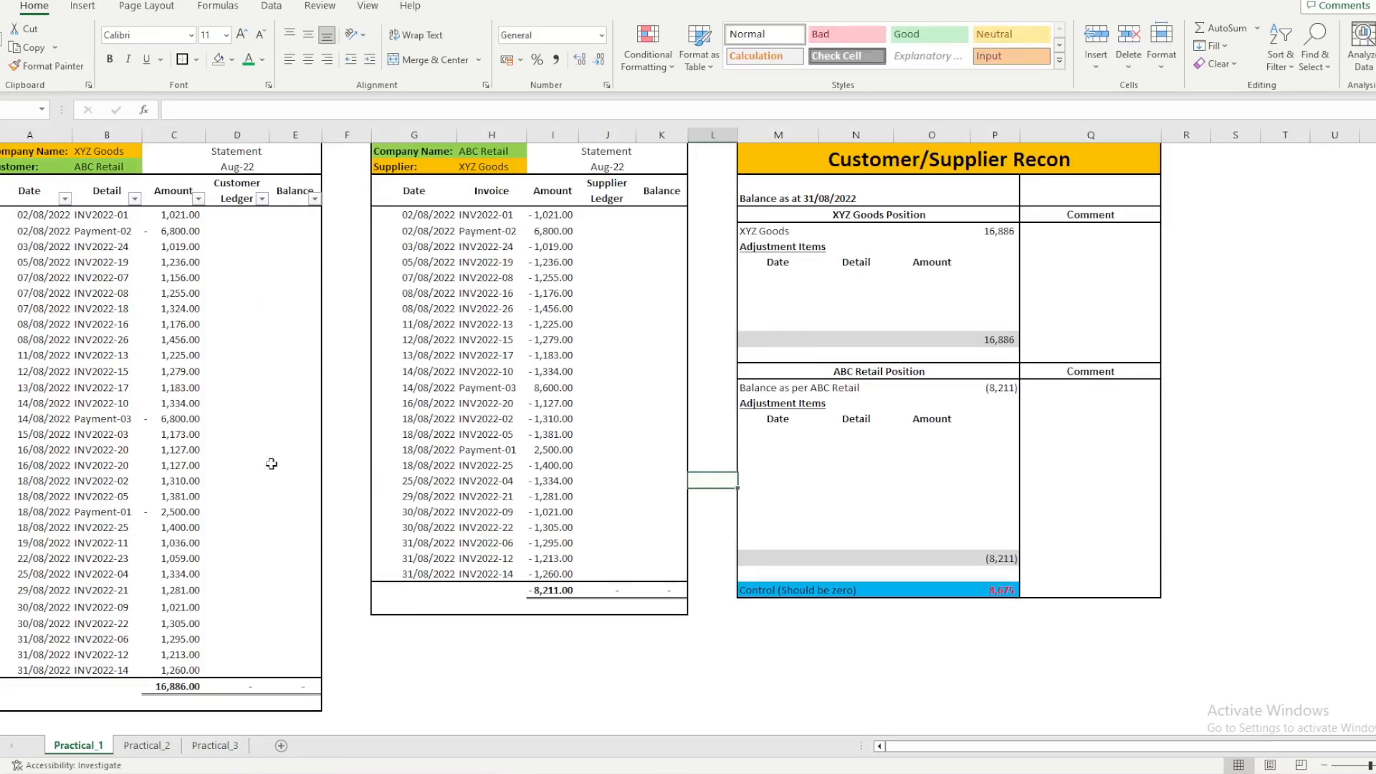
click(264, 479)
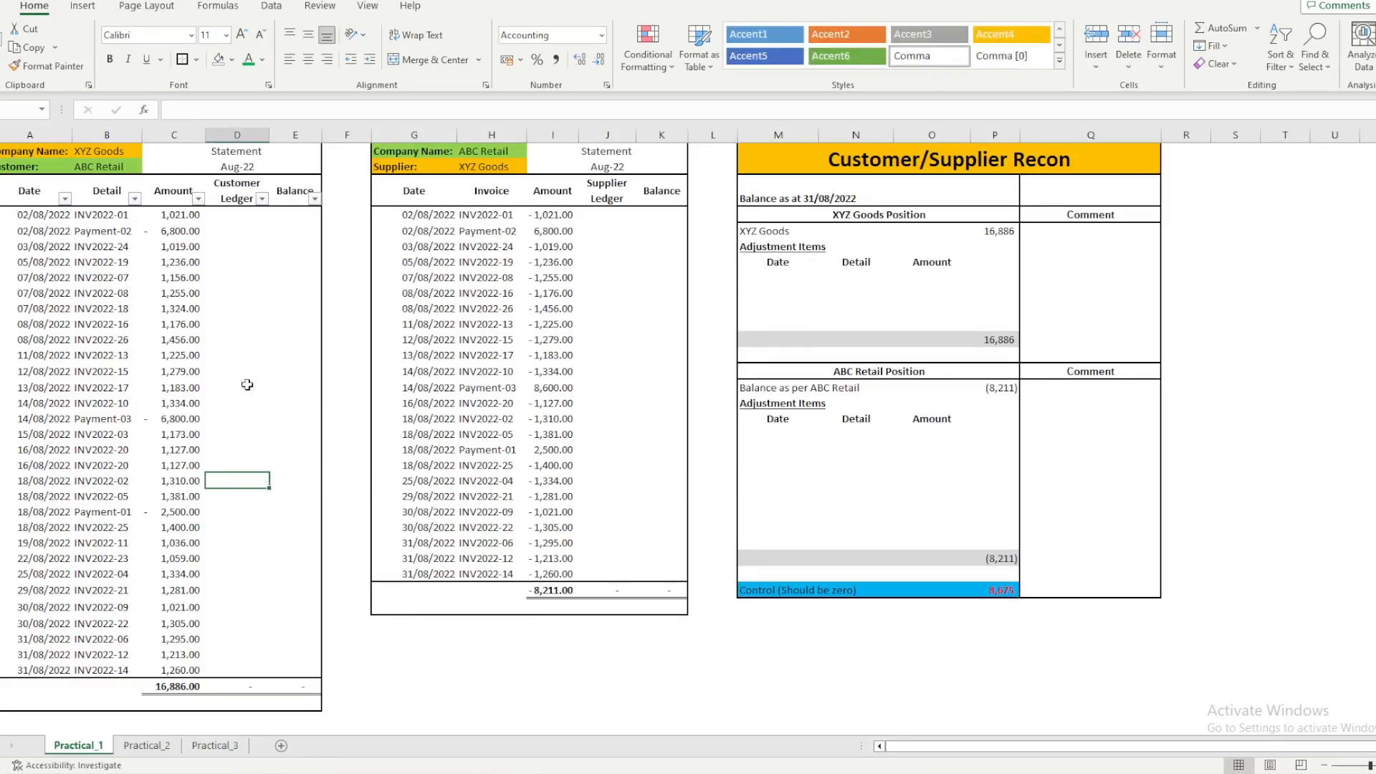
click(238, 341)
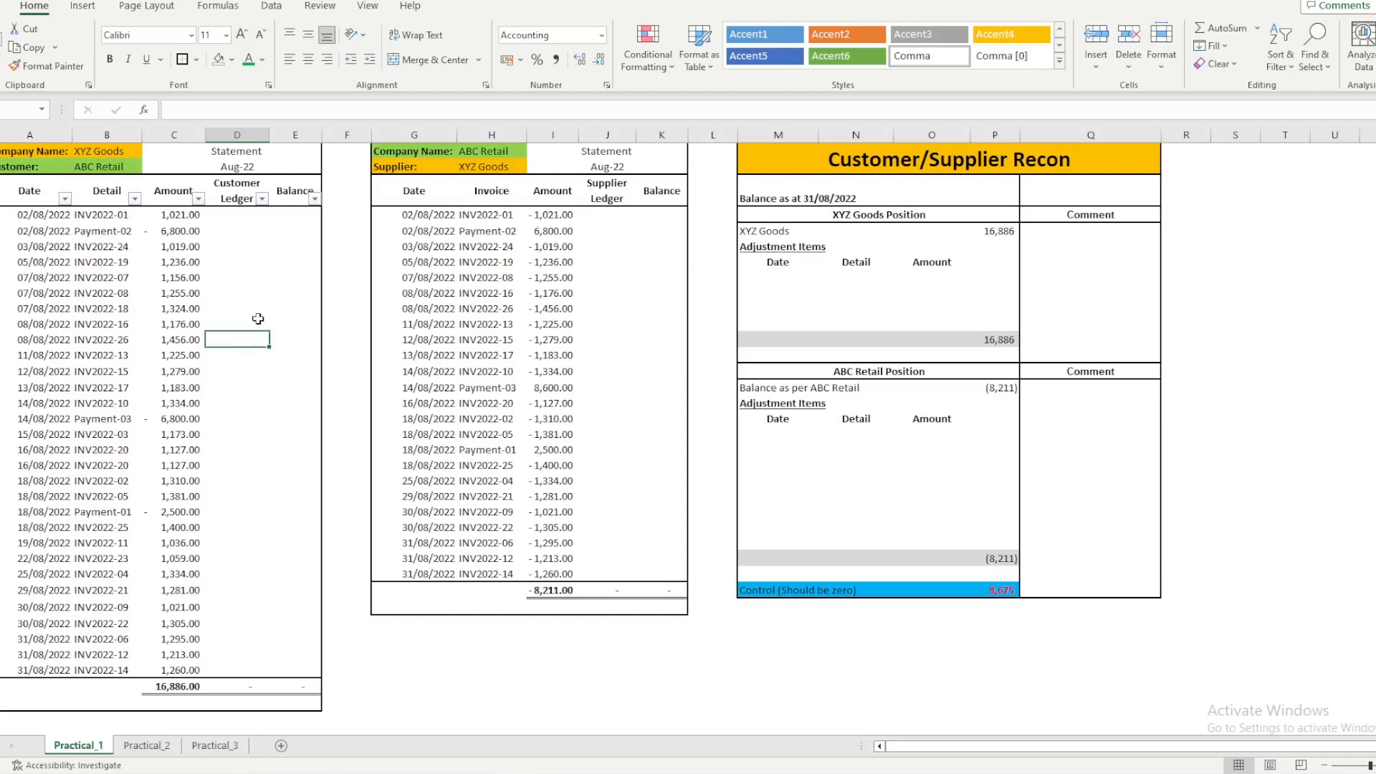
click(256, 311)
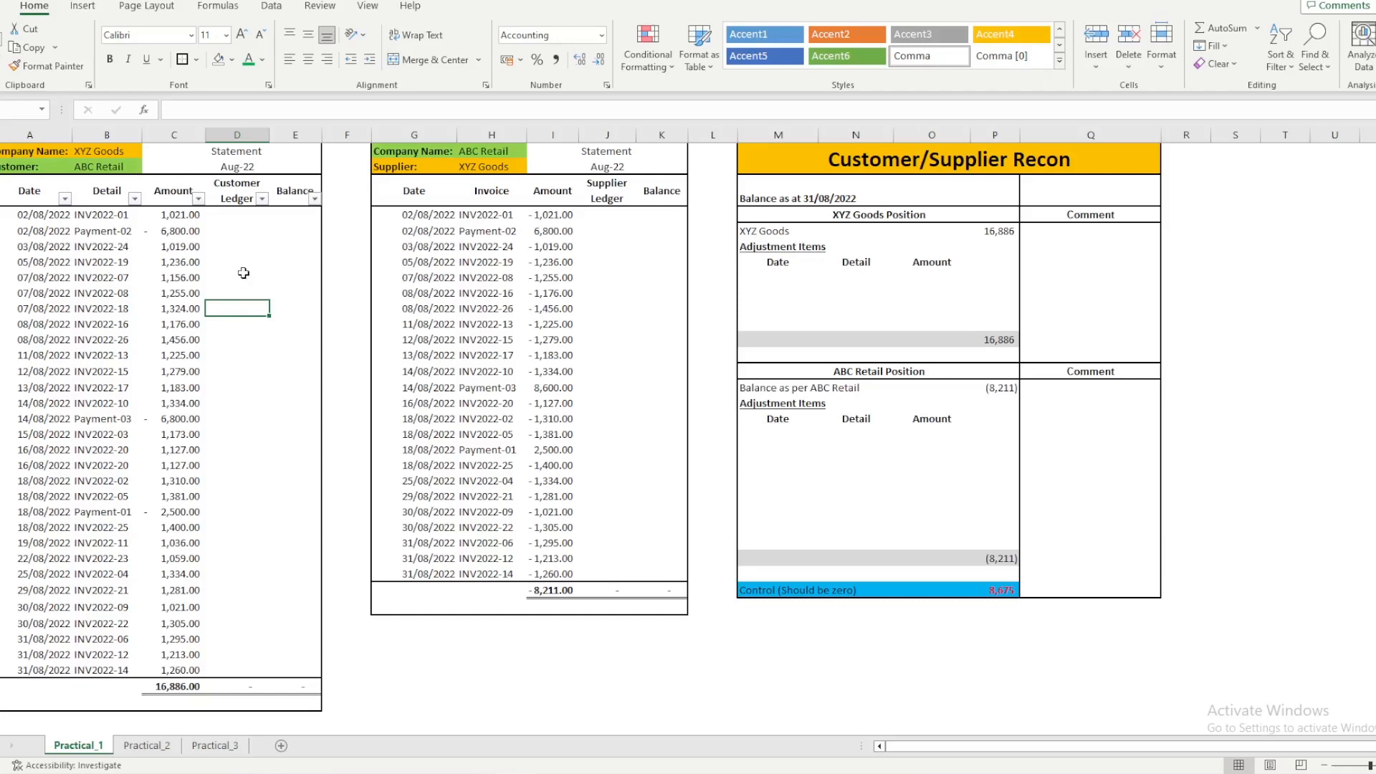
Step: Start a SUMIF formula in the first Customer Ledger cell, D4, with the ABC Retail invoice column $H$4:$H$27 as its range
key(Up)
key(Up)
key(Up)
key(Up)
key(Up)
key(Up)
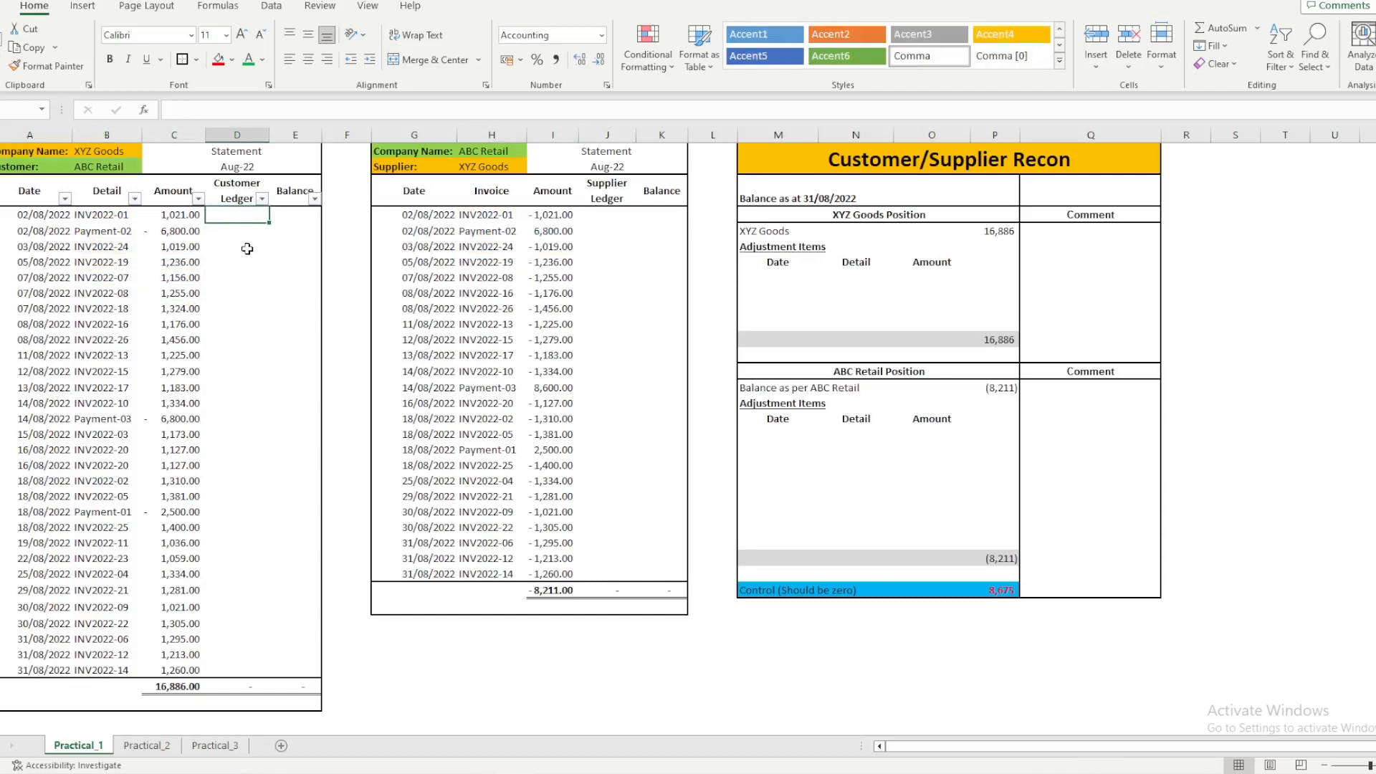
text(=sumif)
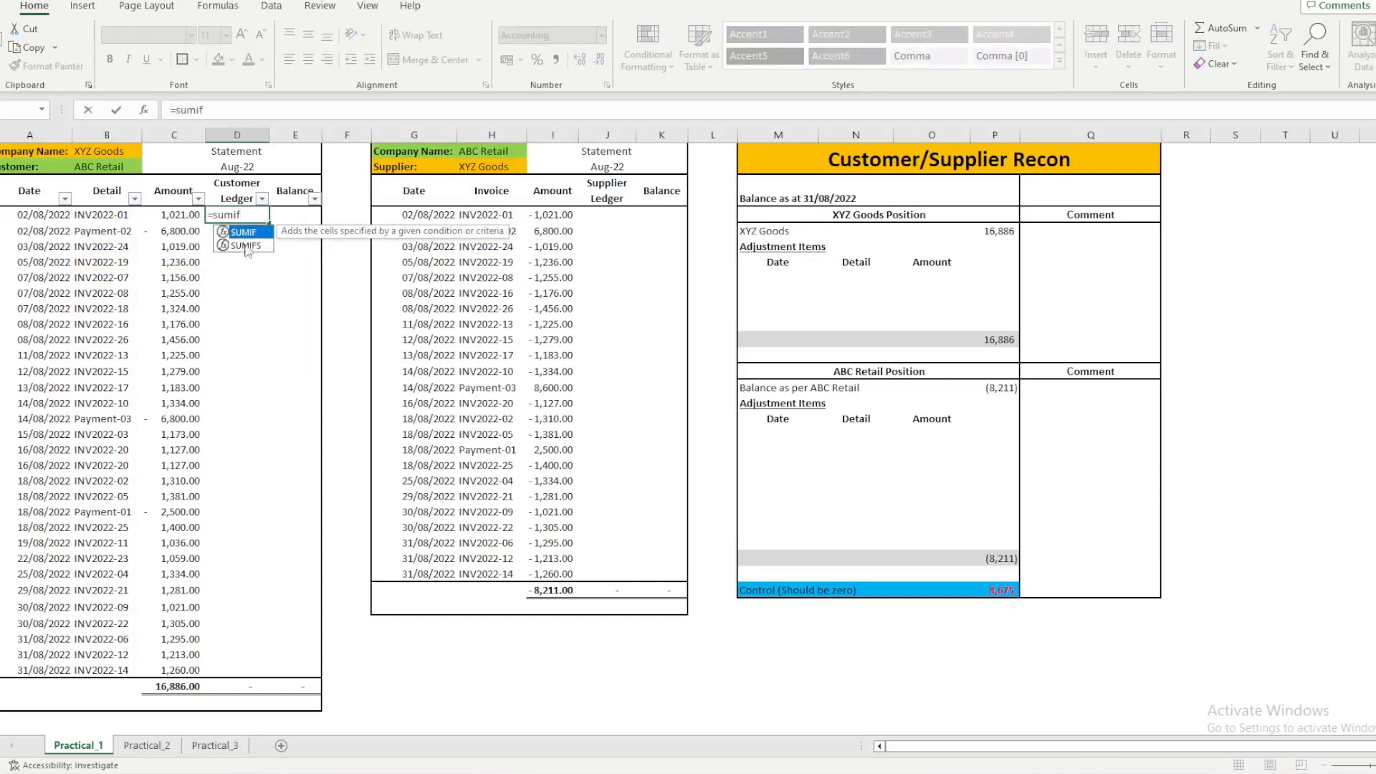
double_click(243, 235)
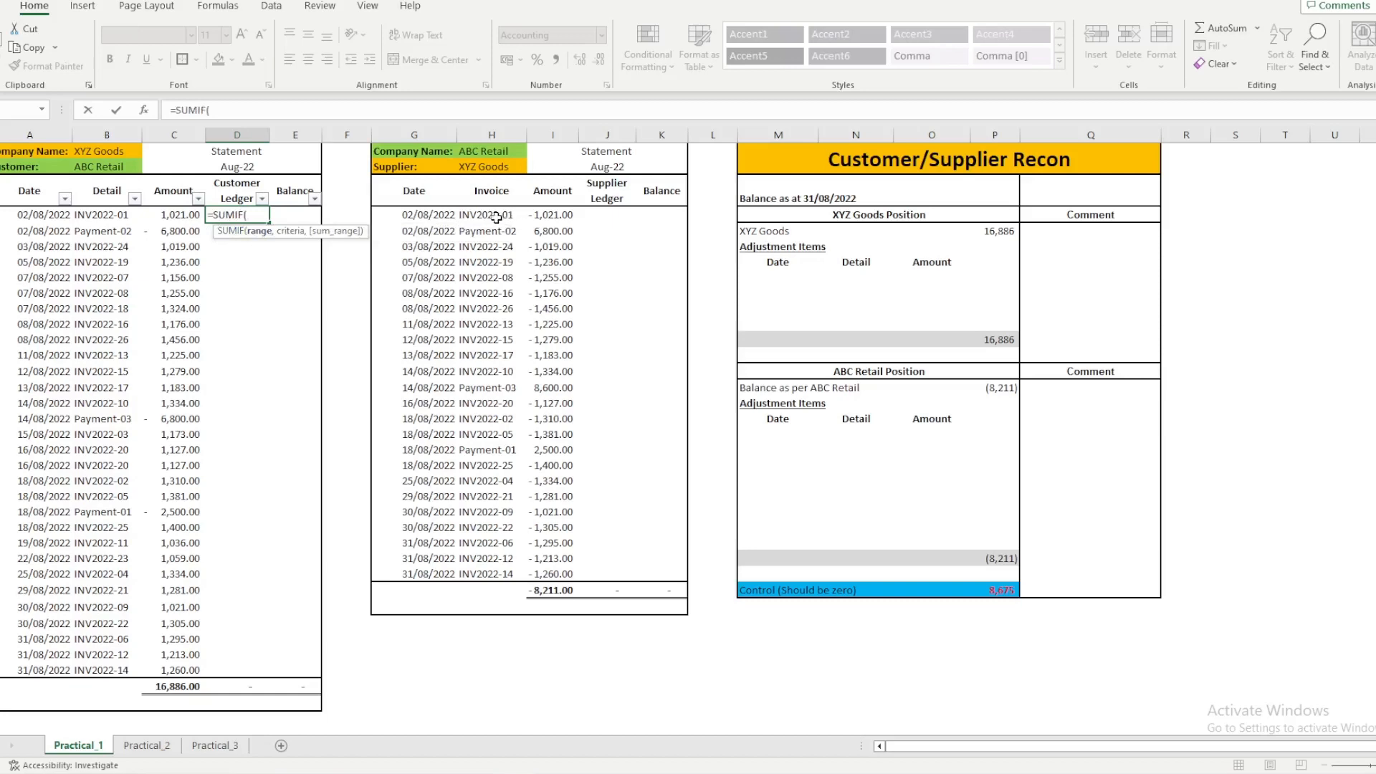
drag(496, 217, 497, 574)
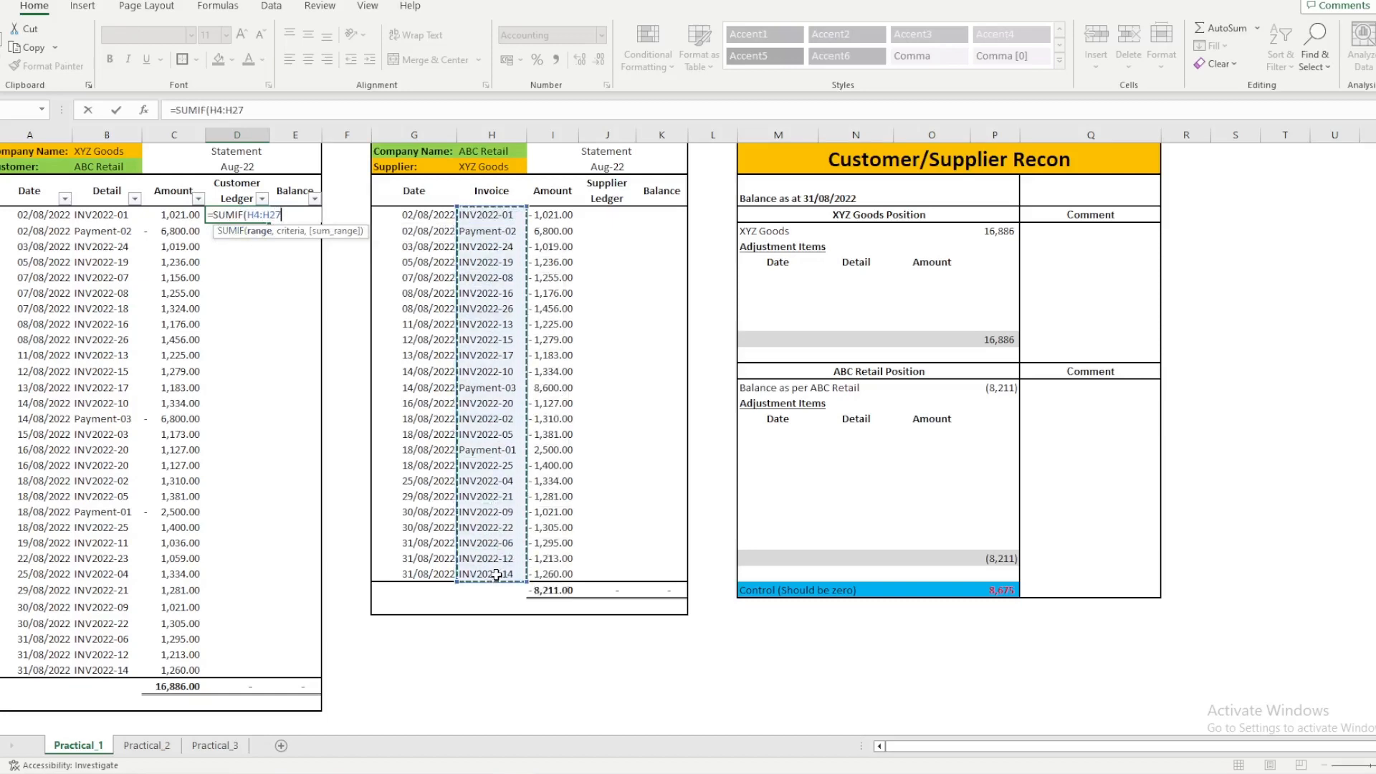
key(F4)
text(,)
key(BackSpace)
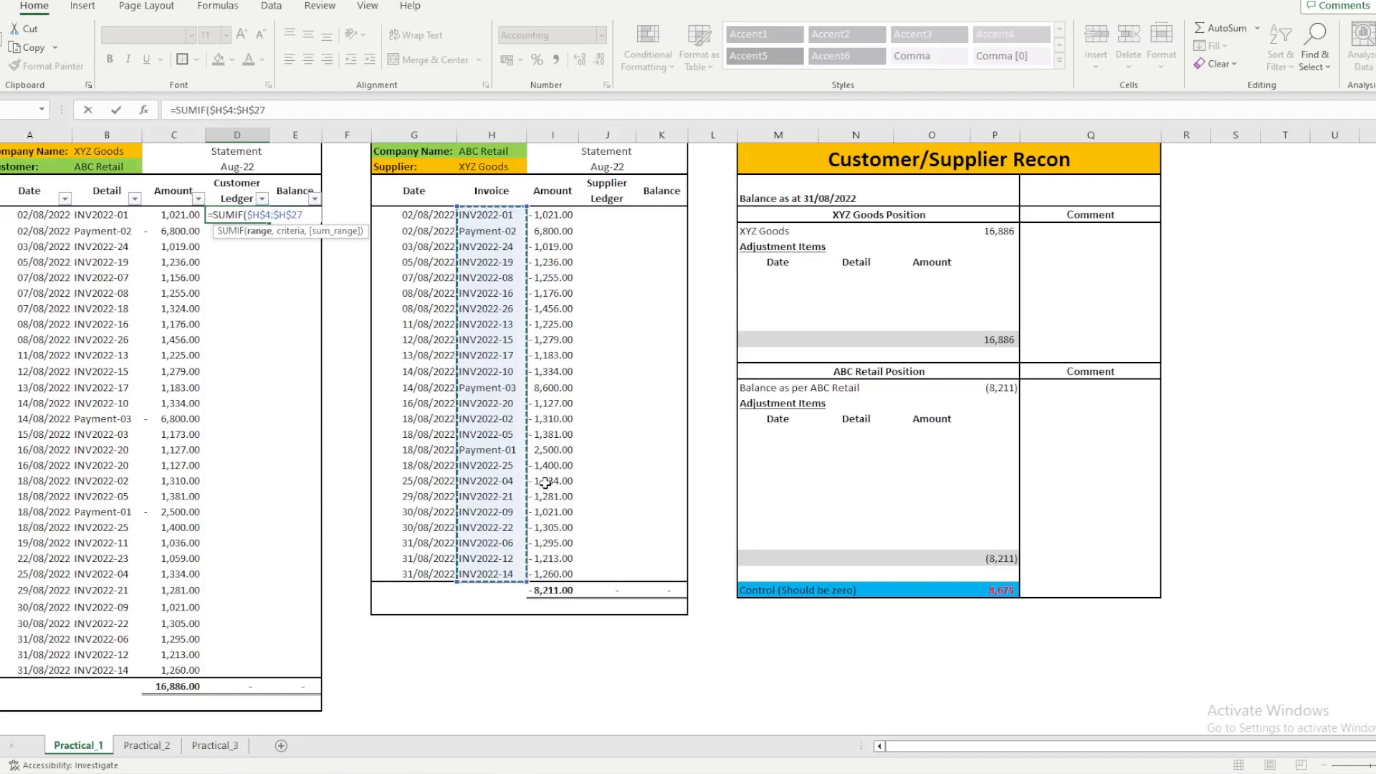
text(,)
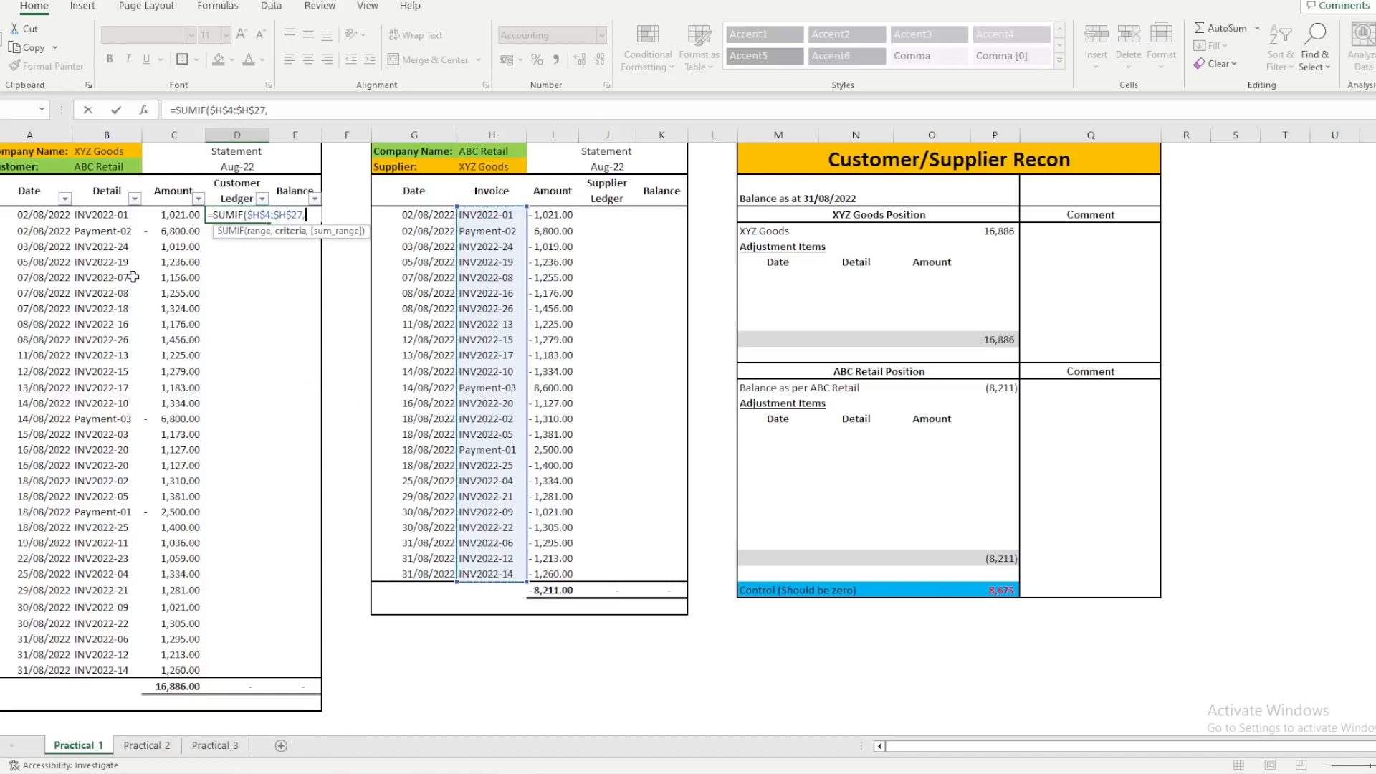
Step: Complete the D4 SUMIF formula with detail cell B4 as the criteria and the ABC Retail amounts $I$4:$I$27 as the sum range
click(97, 215)
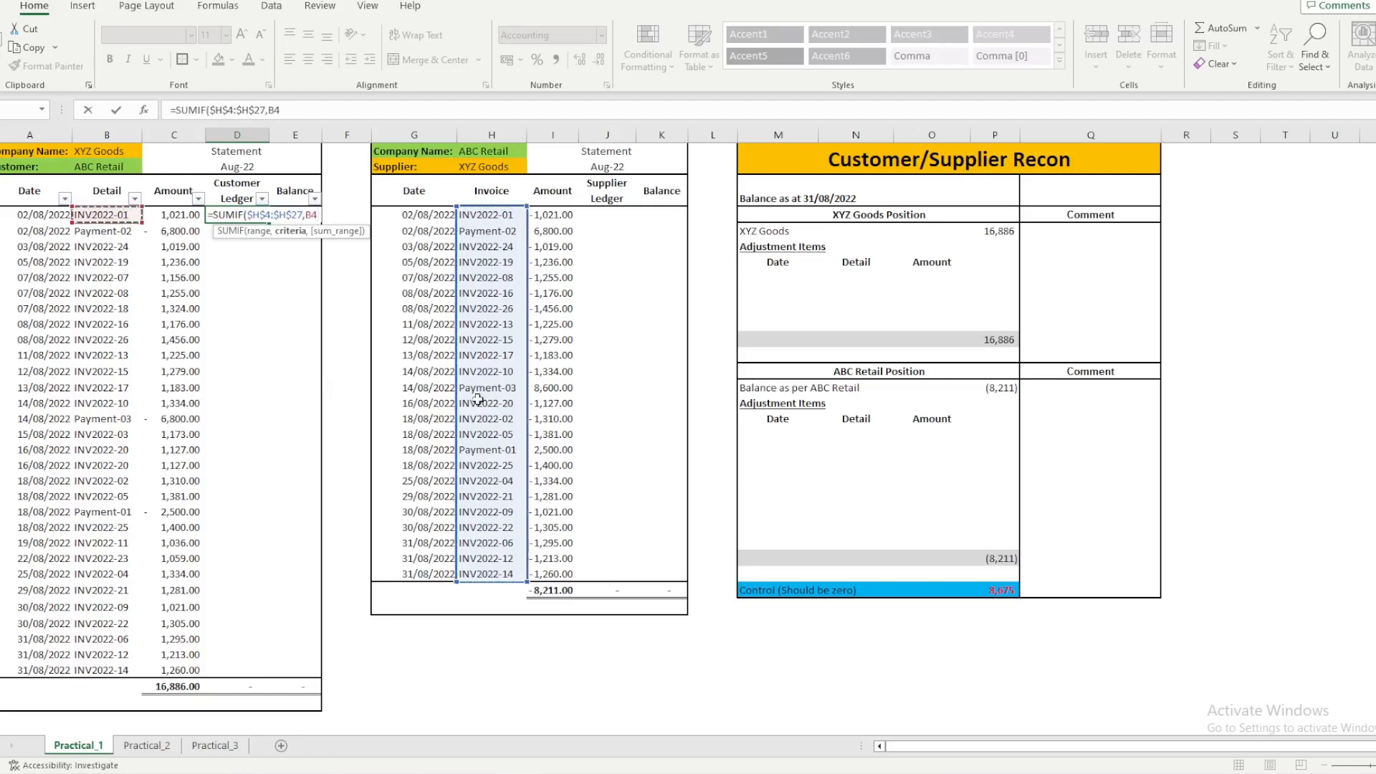
text(,)
drag(559, 215, 560, 571)
key(F4)
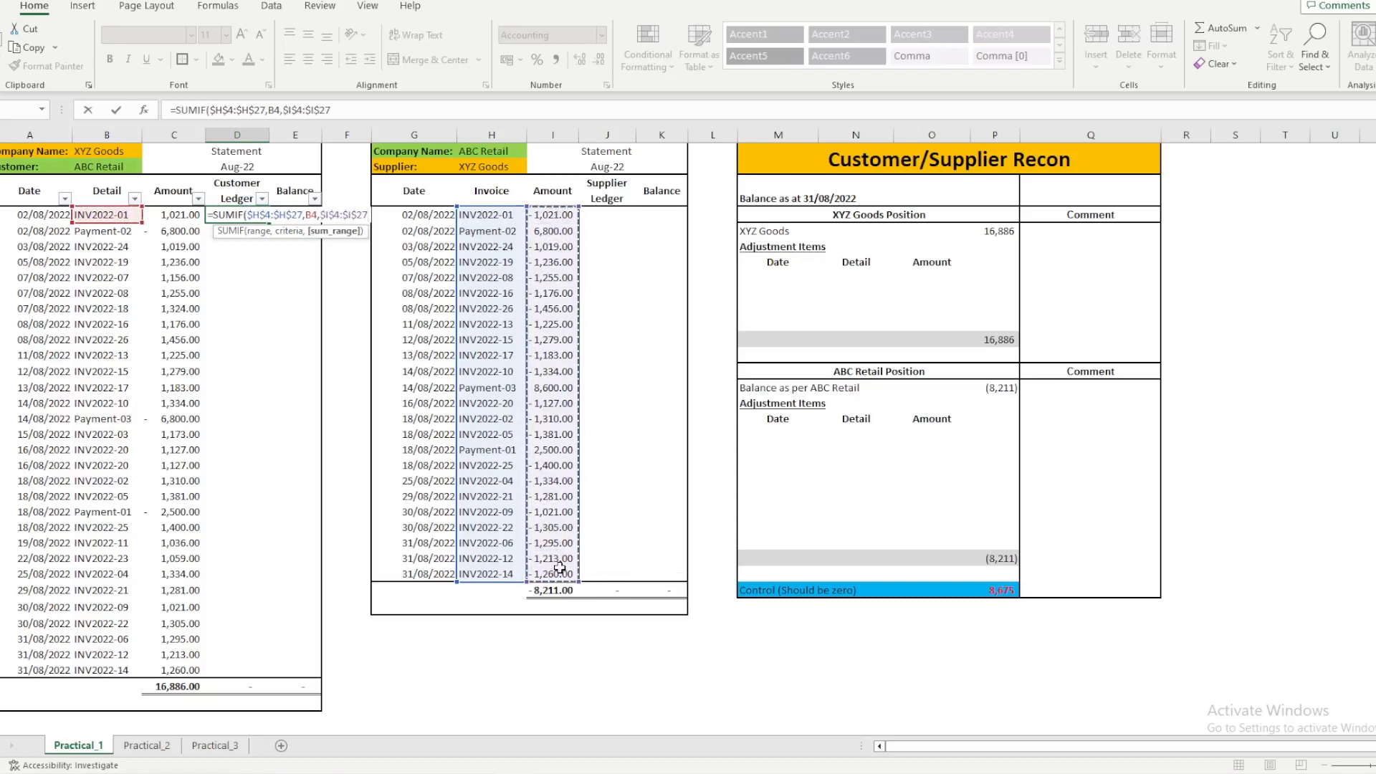
key(ctrl+Return)
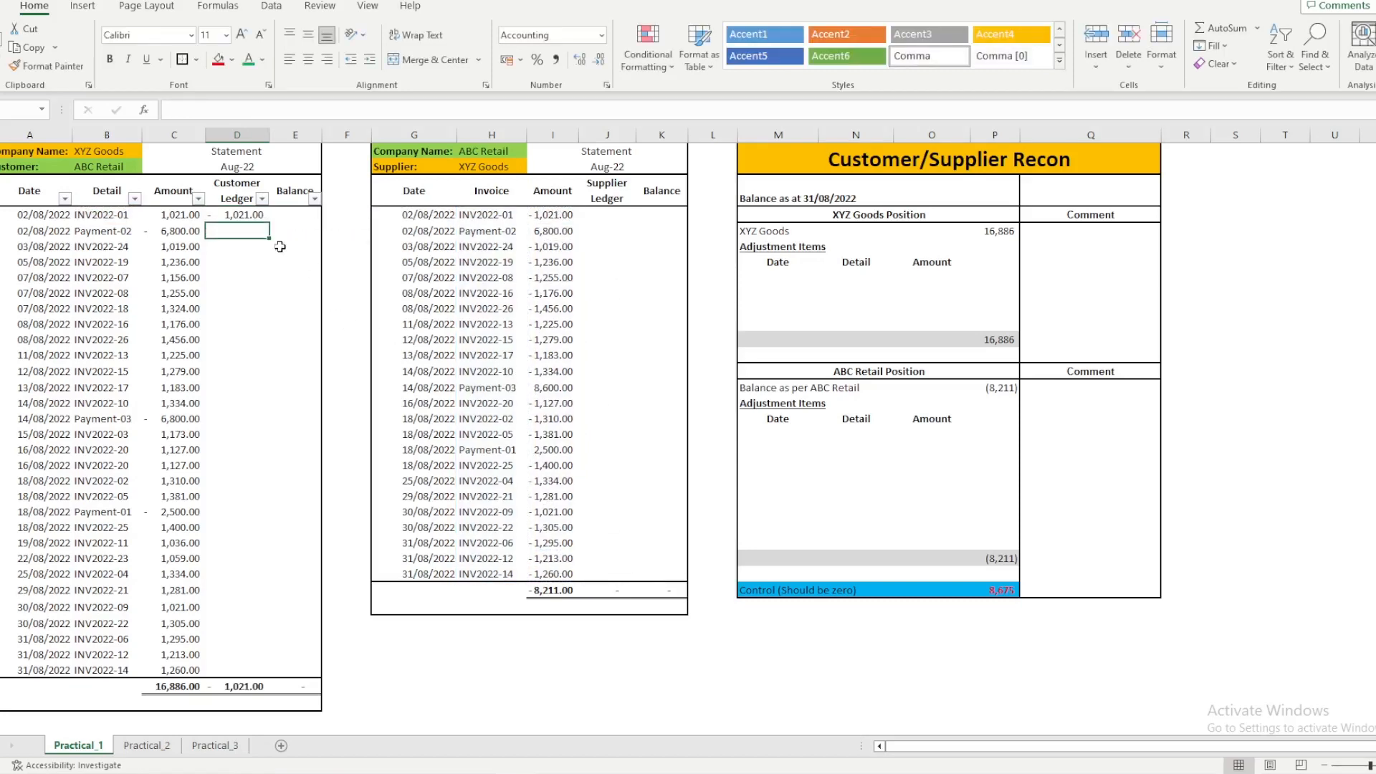
Step: Copy the D4 SUMIF formula down the Customer Ledger column to the INV2022-14 row, D33
click(240, 215)
key(ctrl+c)
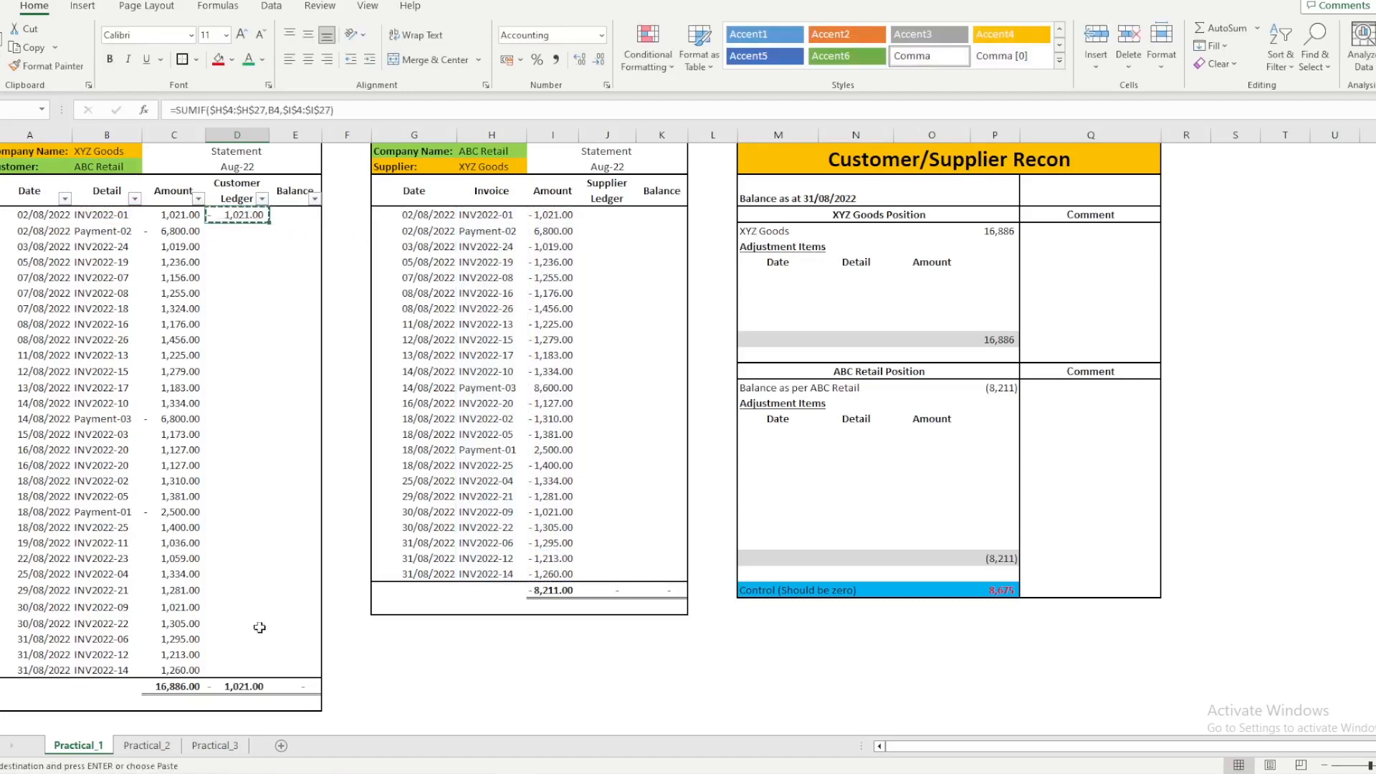
shift+click(243, 670)
right_click(243, 639)
click(330, 231)
click(187, 296)
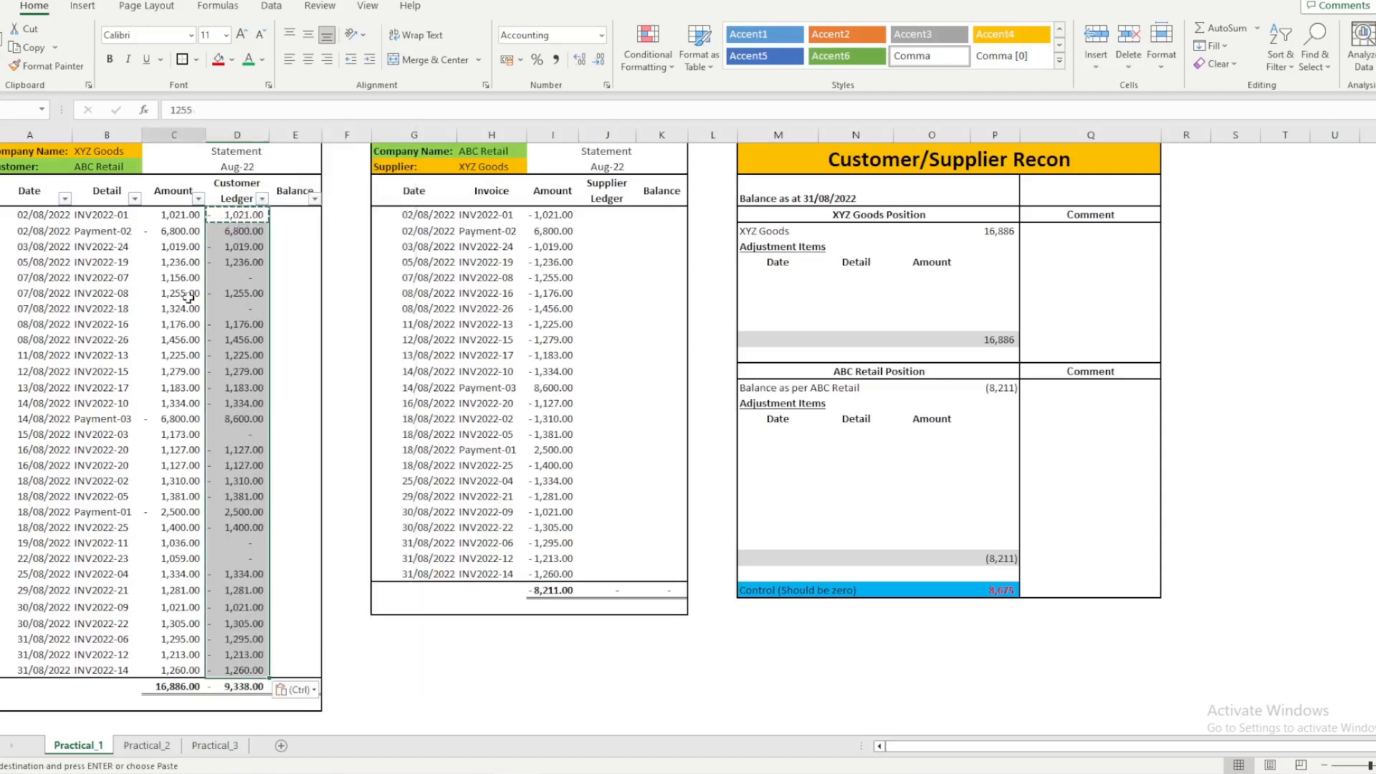
key(Escape)
Step: Sum C4:D4 in the first XYZ Goods Balance cell, E4, and copy the formula down to E33
click(301, 217)
click(1226, 29)
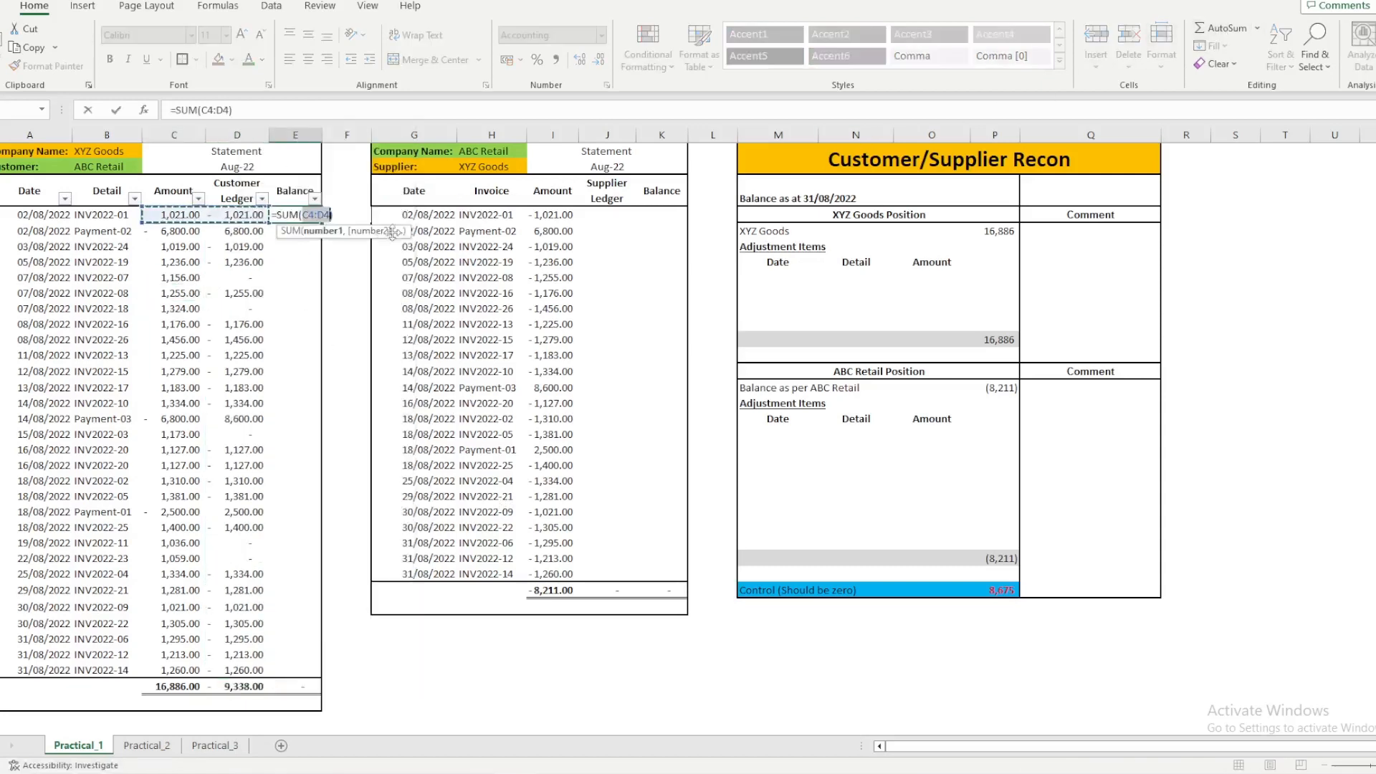
key(Tab)
click(293, 213)
key(ctrl+c)
shift+click(290, 669)
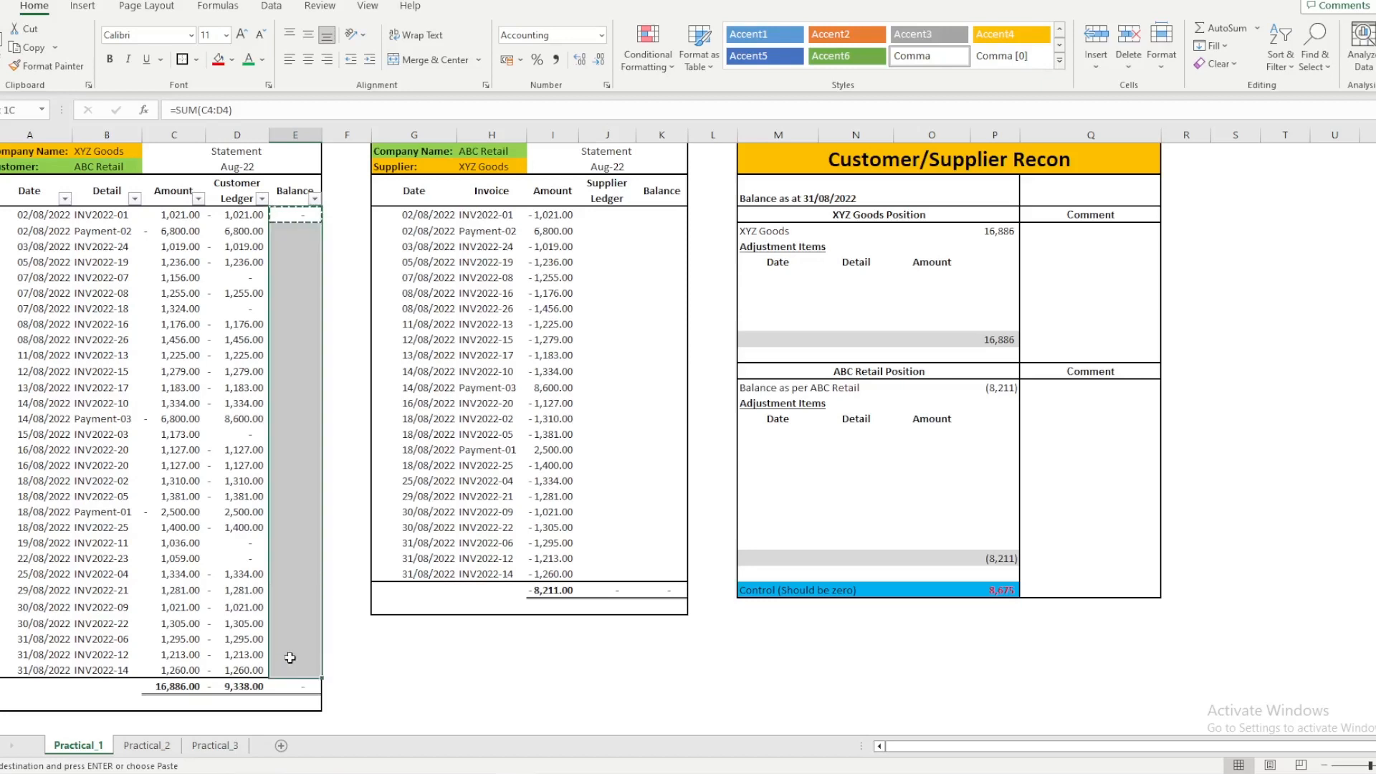
right_click(290, 651)
click(352, 243)
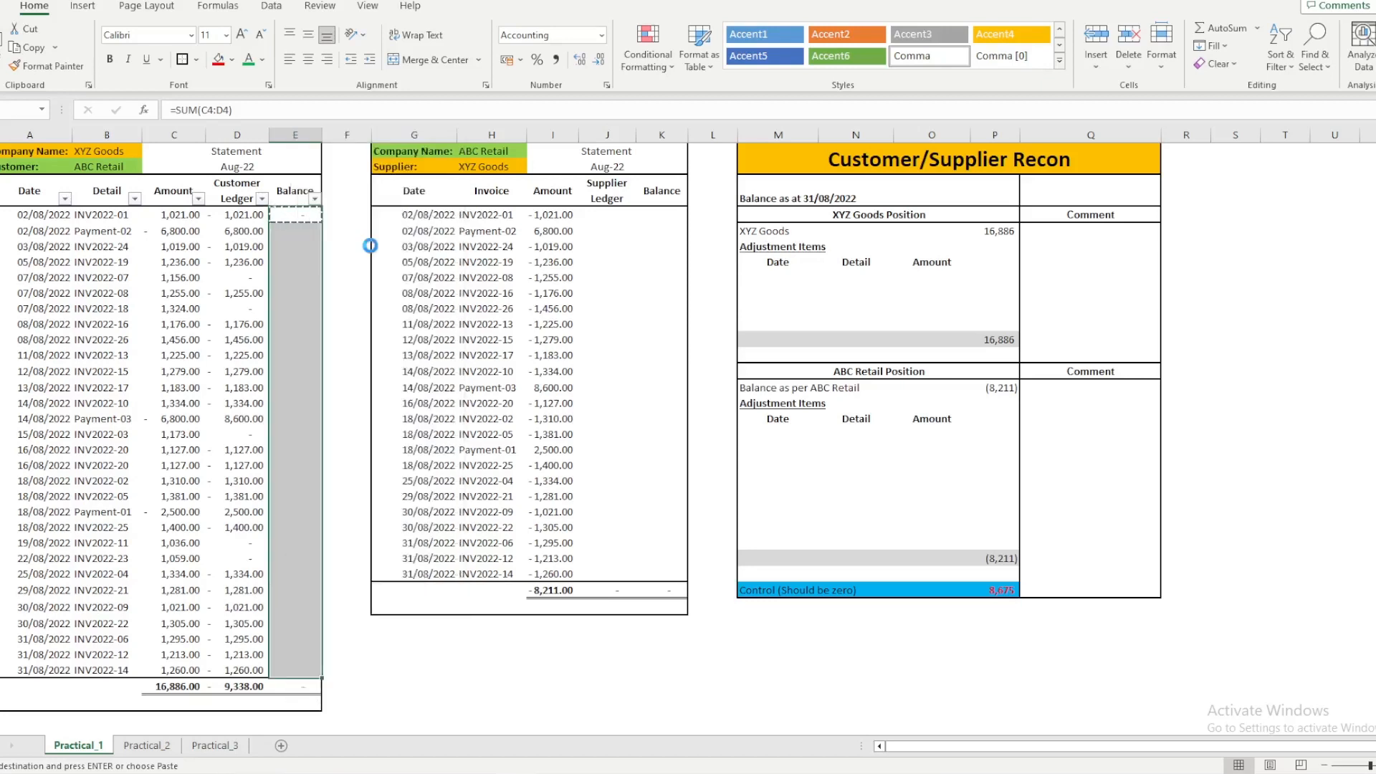
Step: Fill the XYZ Goods rows for INV2022-07, INV2022-18, Payment-03, INV2022-03, INV2022-11 and INV2022-23 with grey
click(299, 278)
drag(55, 277, 54, 312)
ctrl+drag(298, 419, 54, 432)
drag(74, 558, 57, 541)
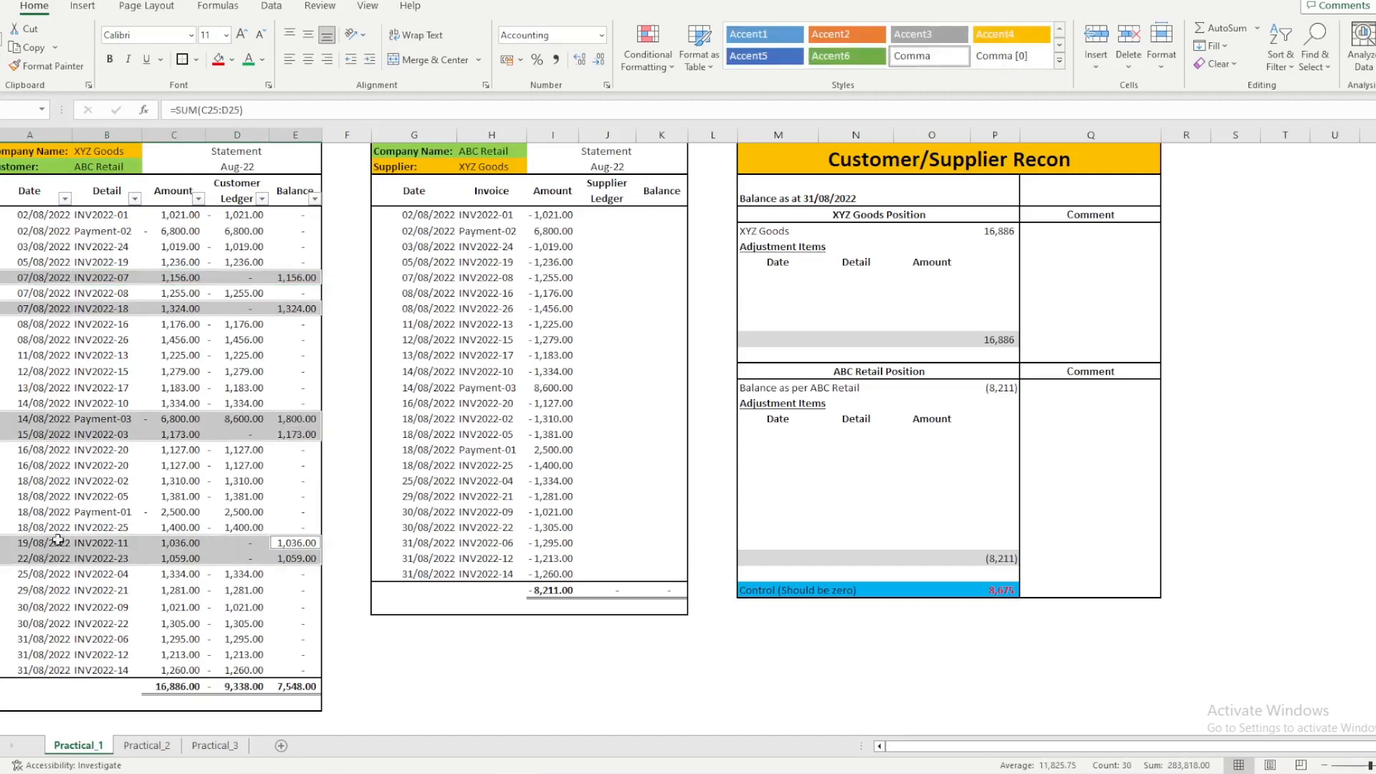
click(231, 60)
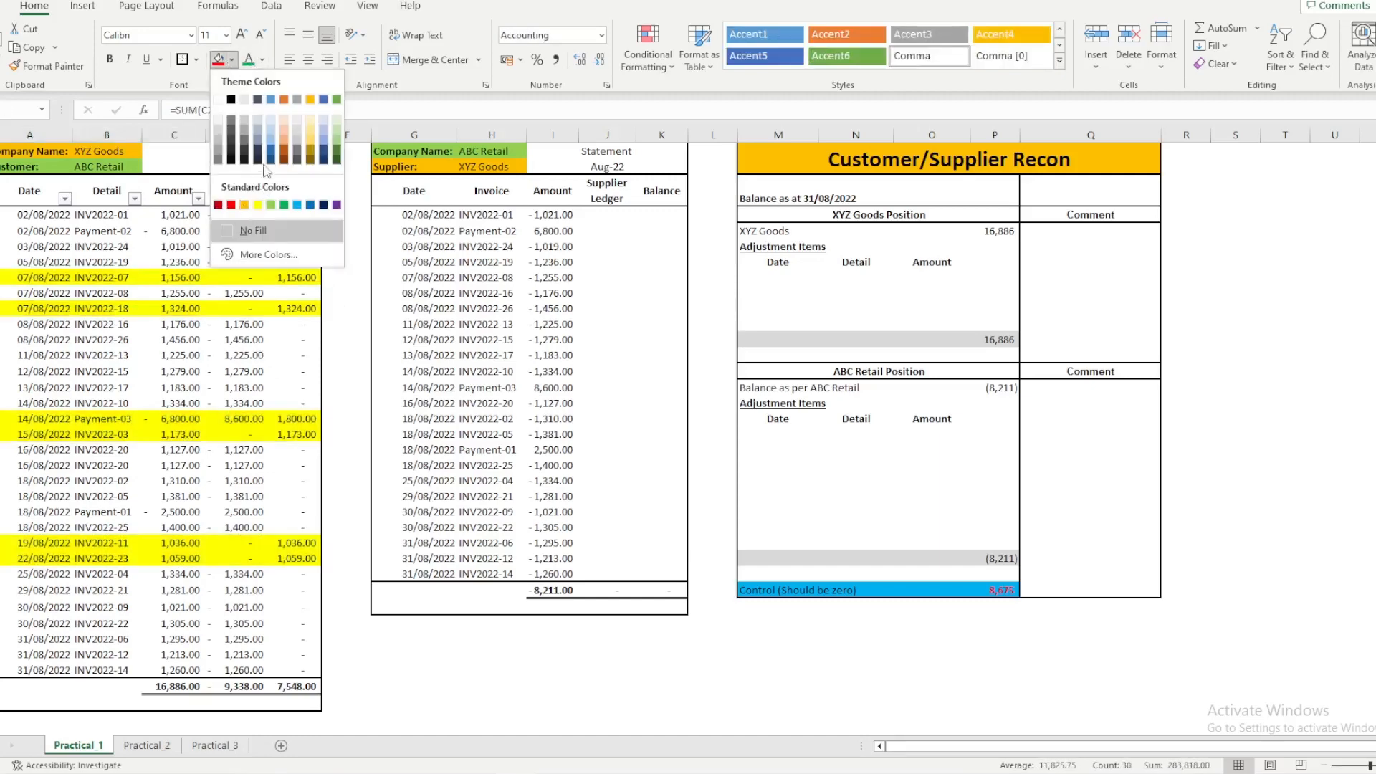
click(296, 141)
click(106, 355)
click(574, 321)
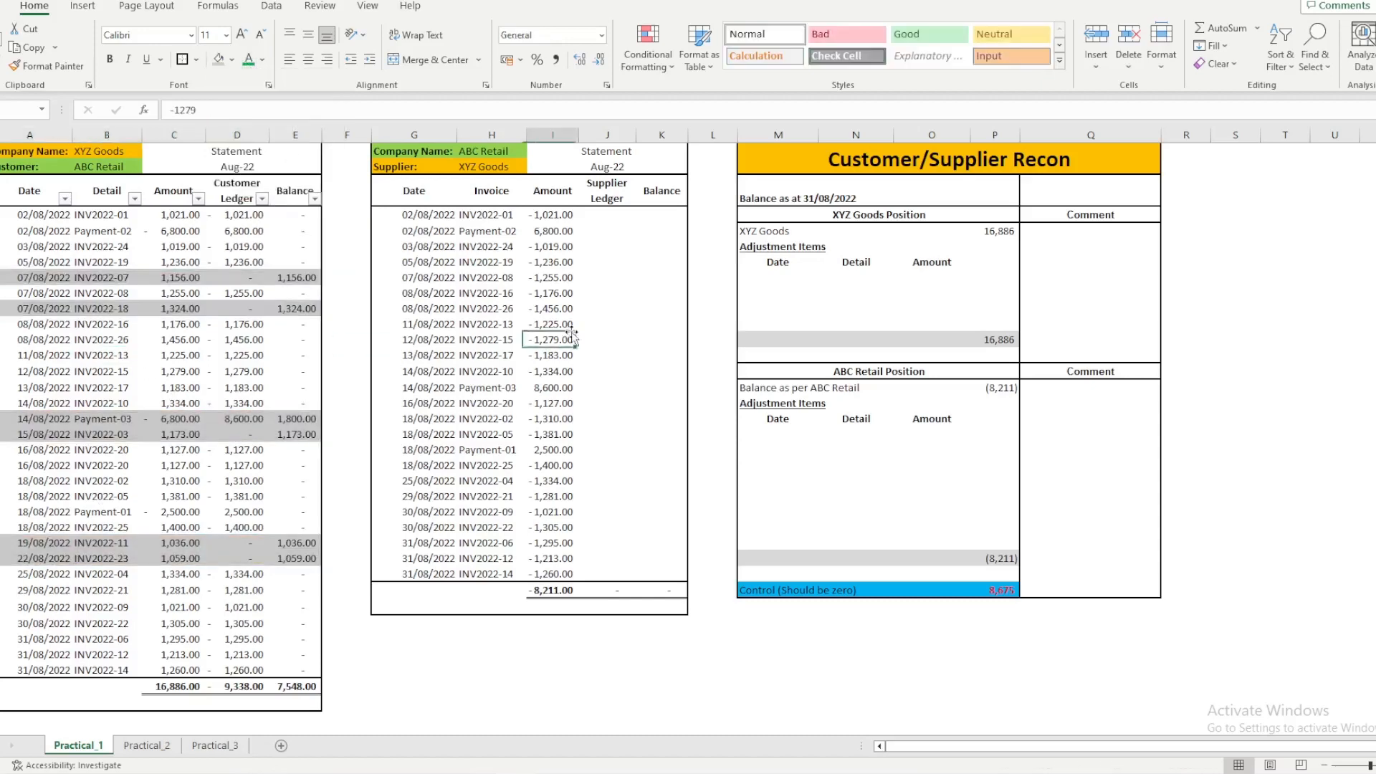
Step: Start a SUMIF formula in the first Supplier Ledger cell, J4, with the XYZ Goods detail column $B$4:$B$33 as its range
click(613, 214)
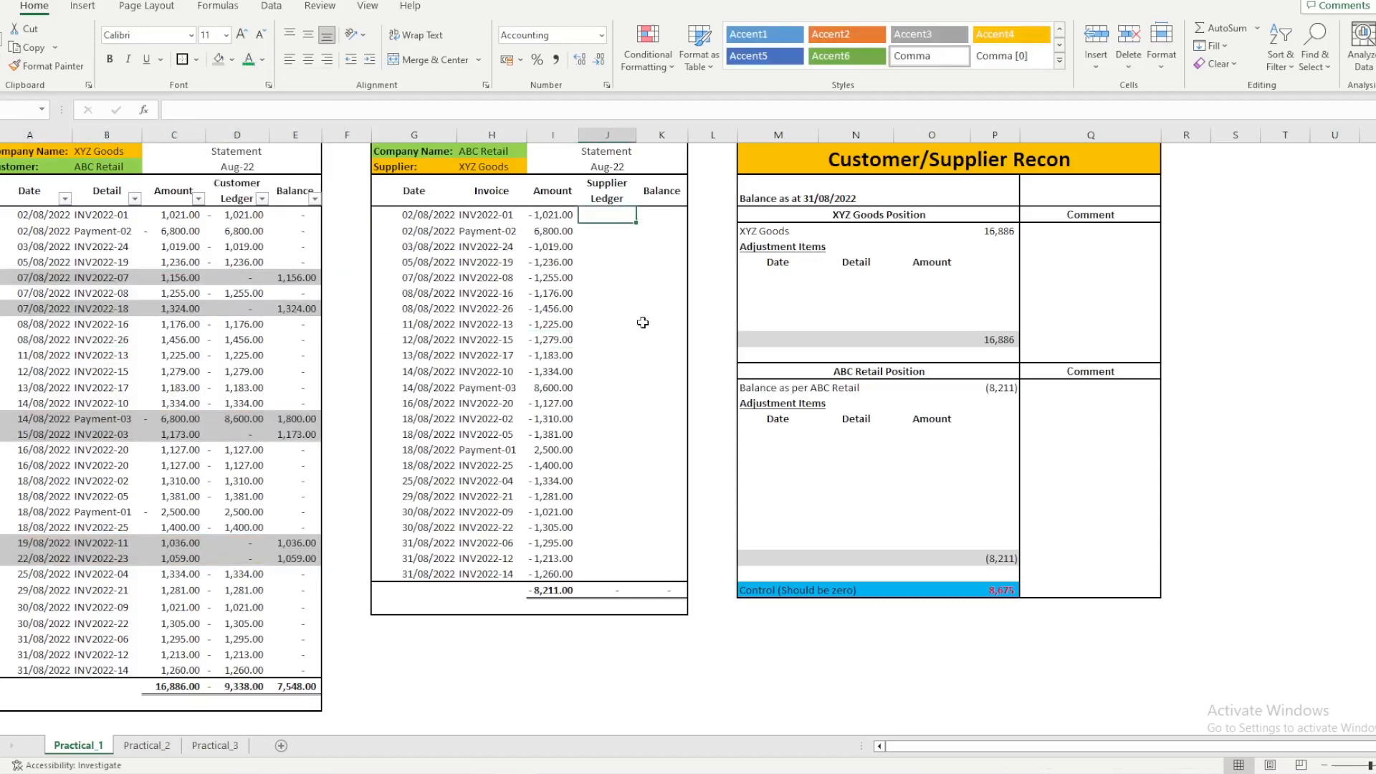
text(=sumi)
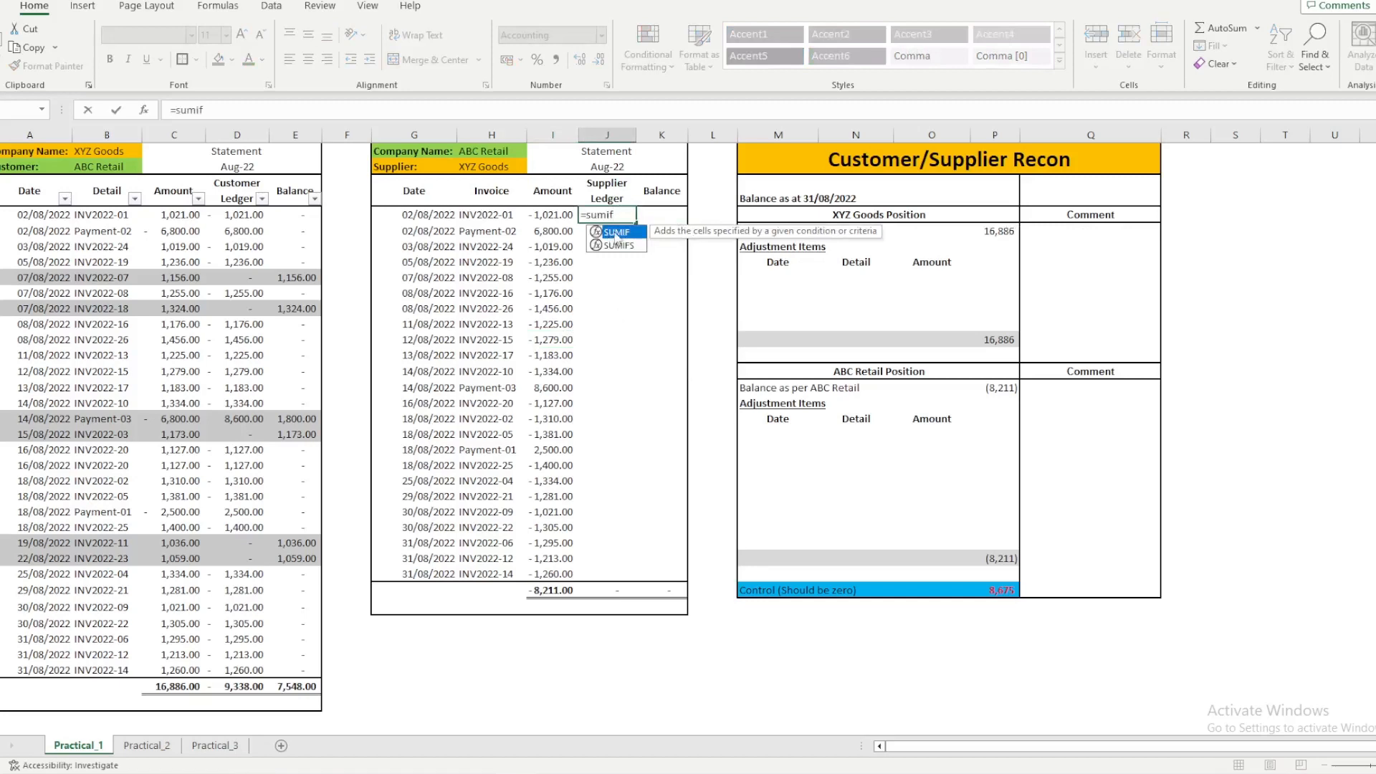
text(f)
double_click(615, 233)
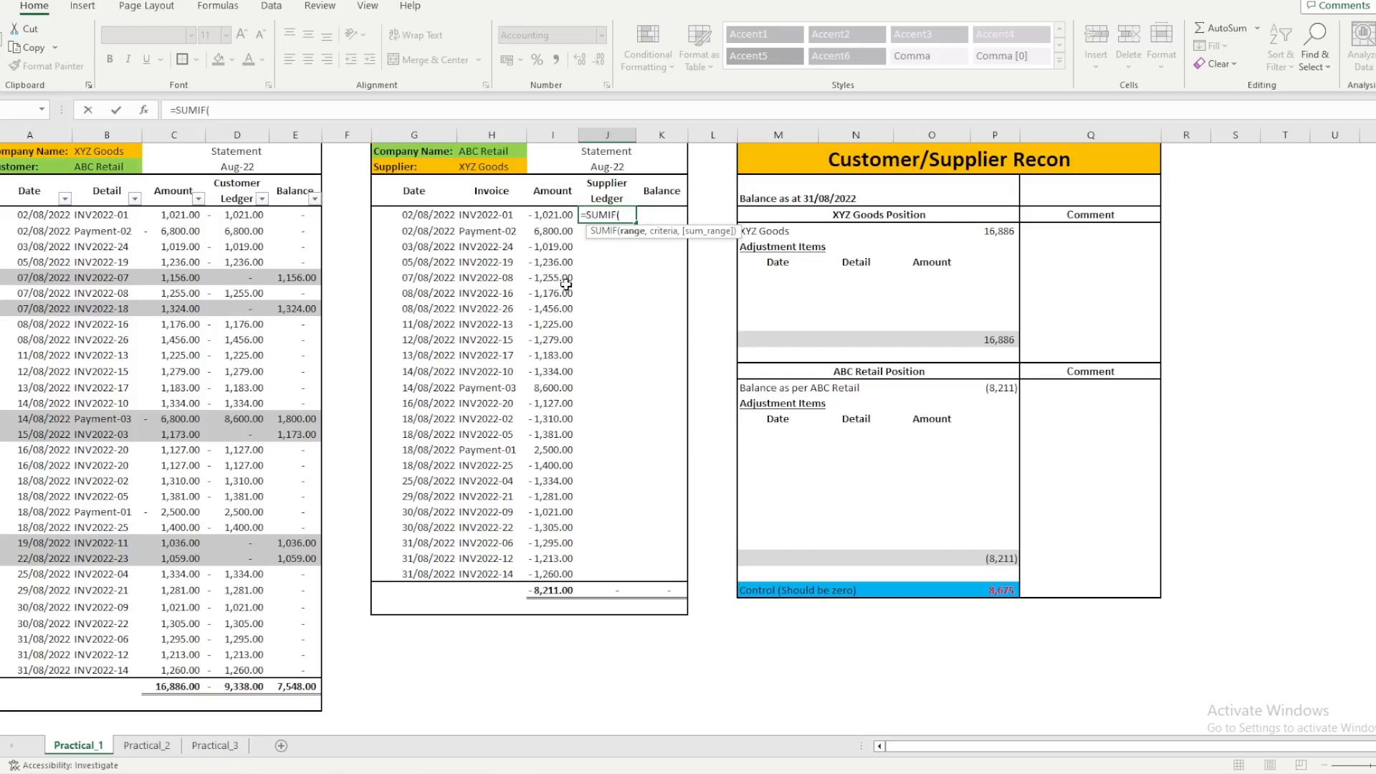
click(113, 214)
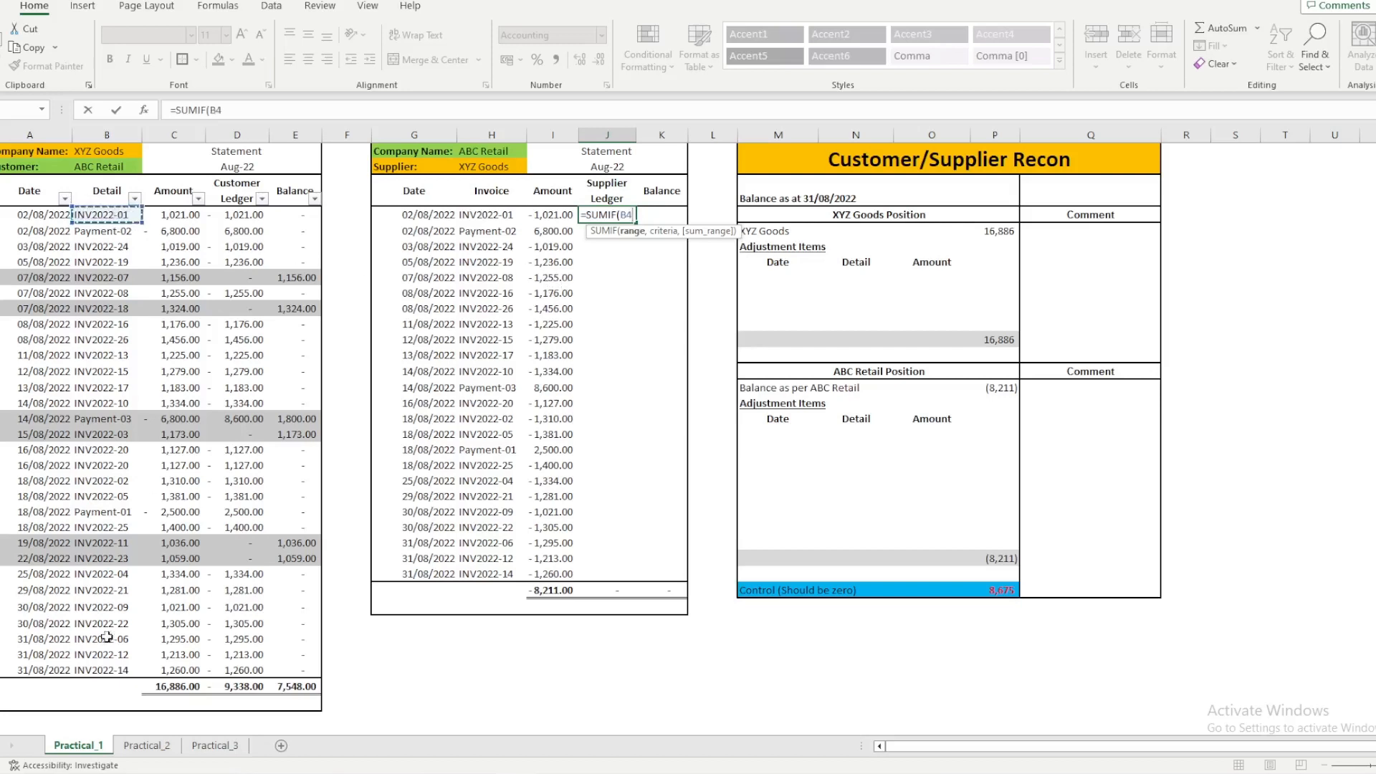
shift+click(104, 670)
key(F4)
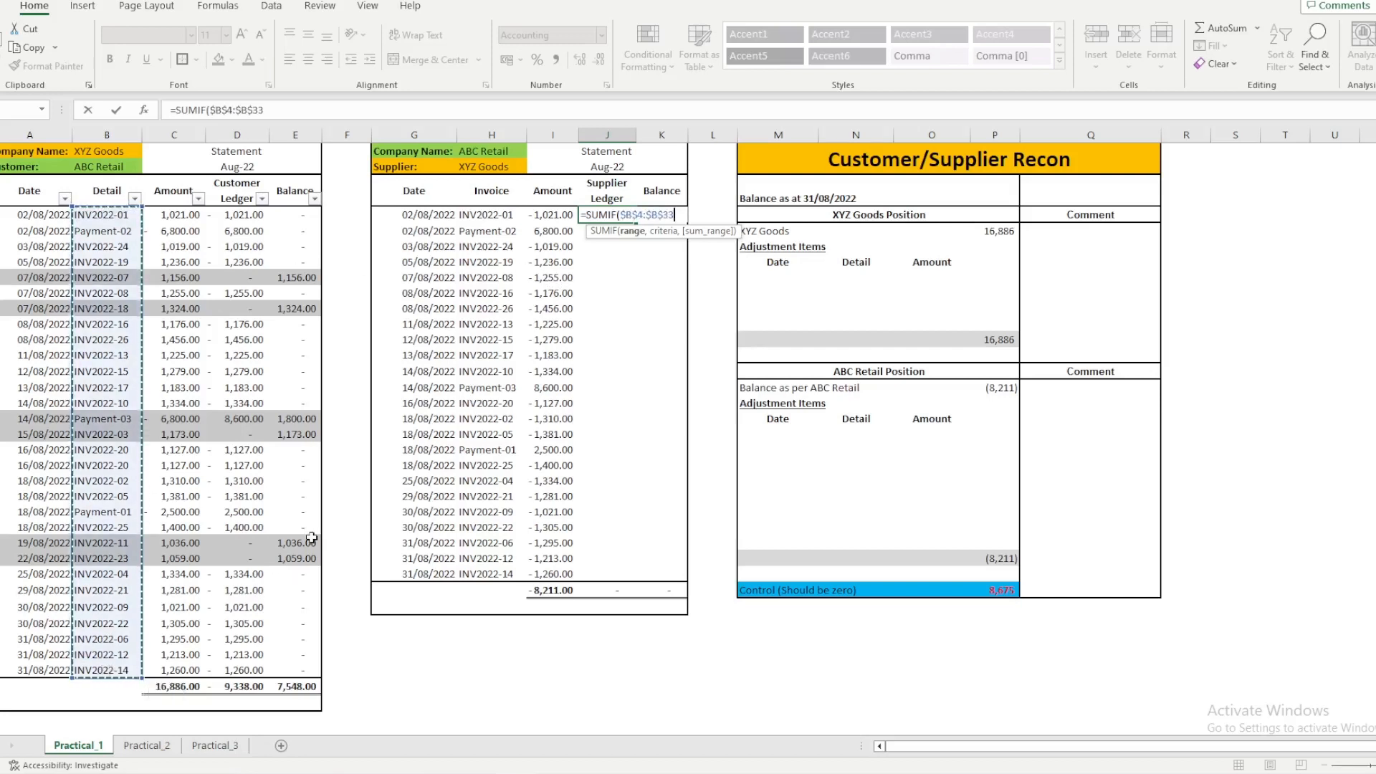
Step: Complete the J4 SUMIF formula with invoice cell H4 as the criteria and the XYZ Goods amounts $C$4:$C$33 as the sum range
text(,)
click(476, 215)
text(,)
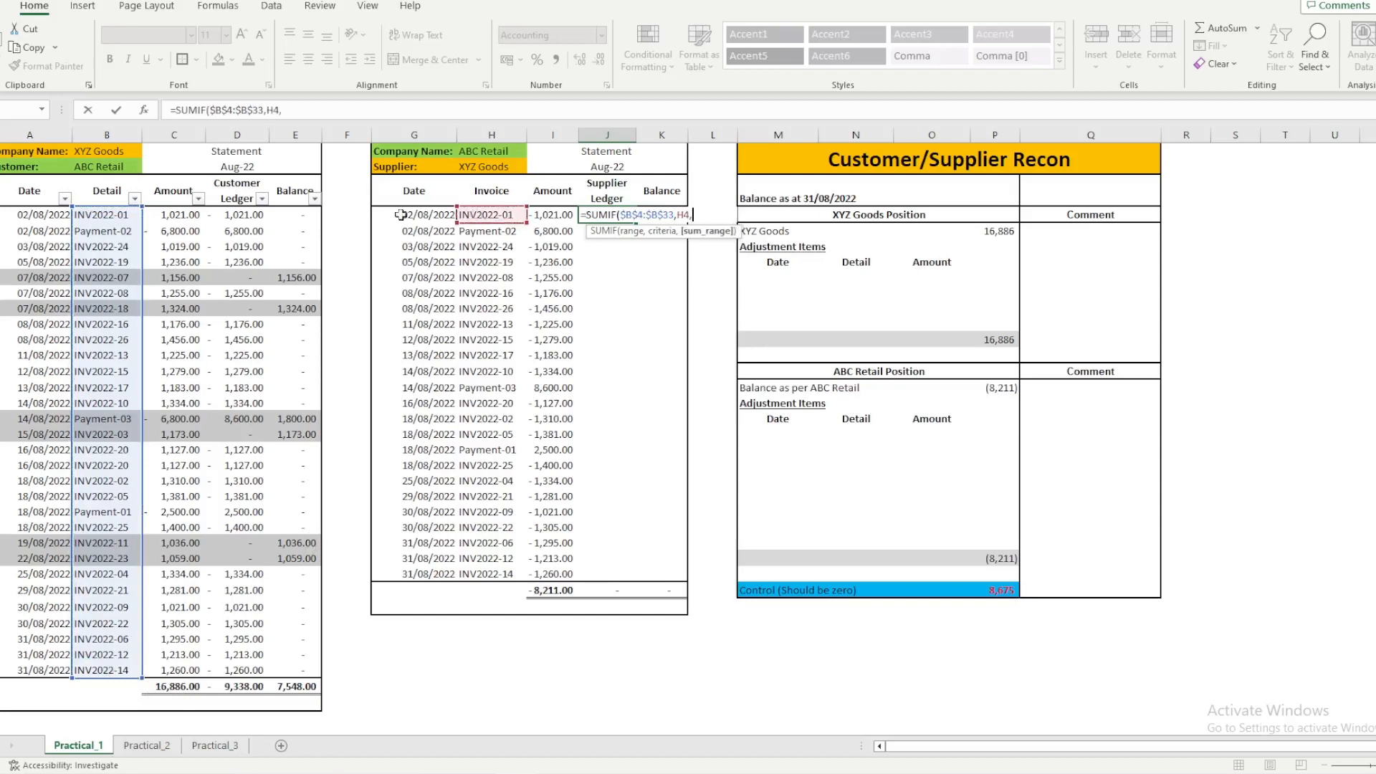
drag(166, 213, 188, 650)
key(F4)
key(Return)
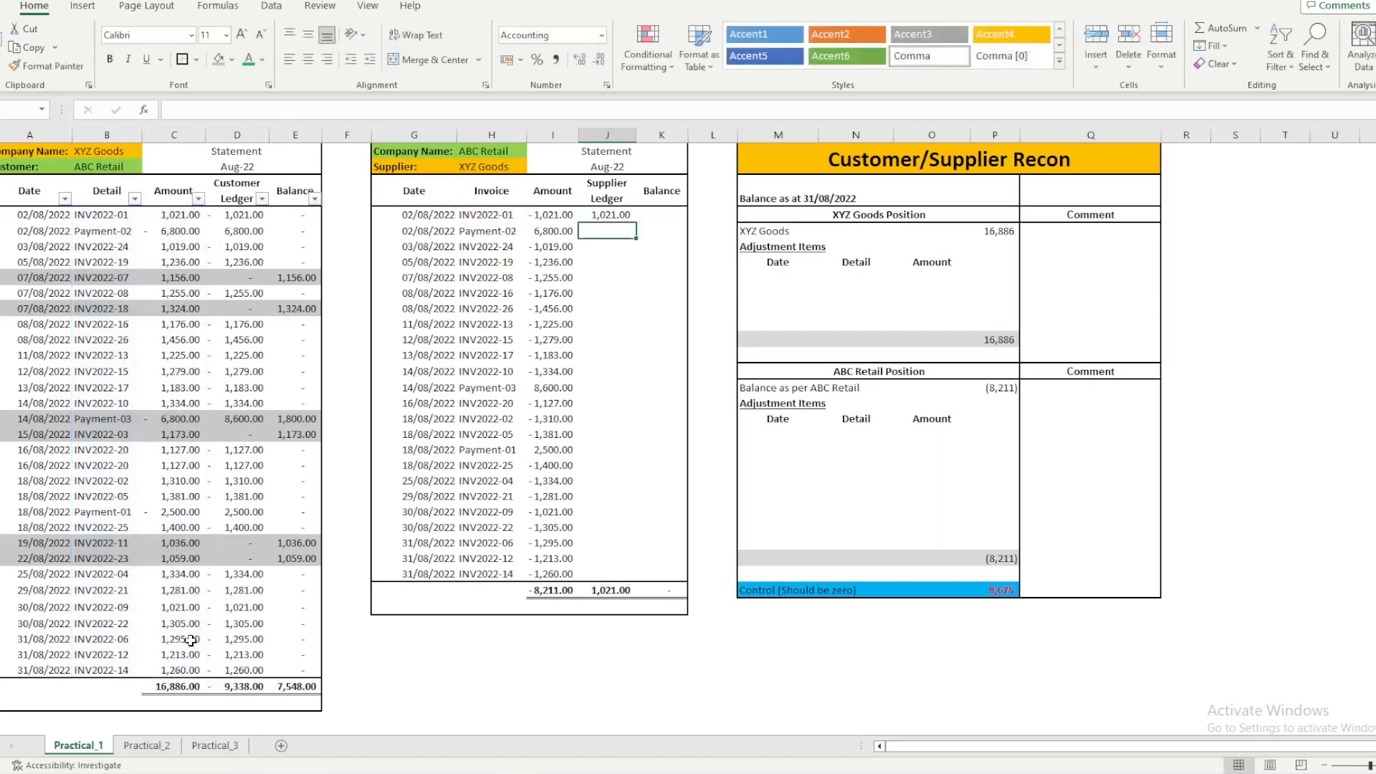
Step: Copy the SUMIF formula from J4 down the Supplier Ledger column to the INV2022-14 row, J27
key(ctrl+d)
key(ctrl+c)
shift+click(609, 570)
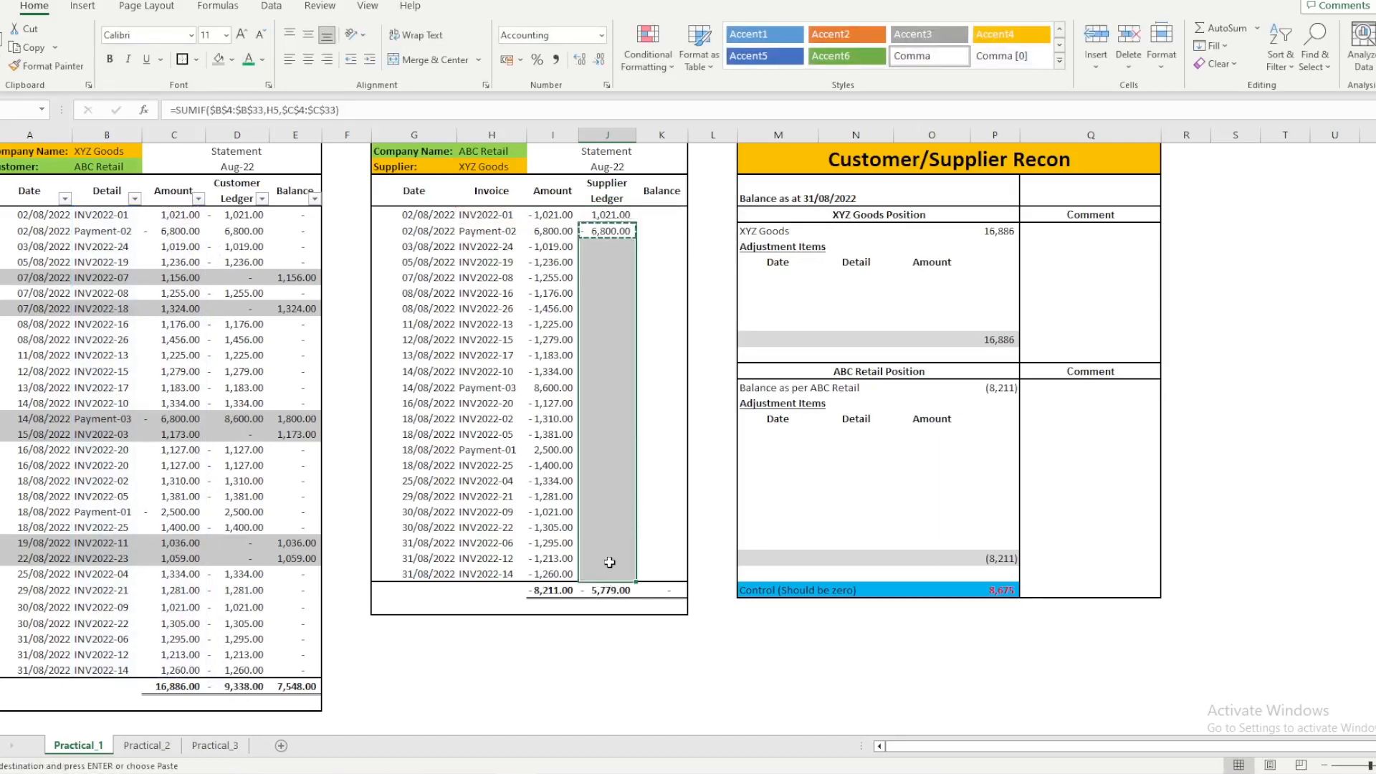
right_click(609, 566)
click(649, 157)
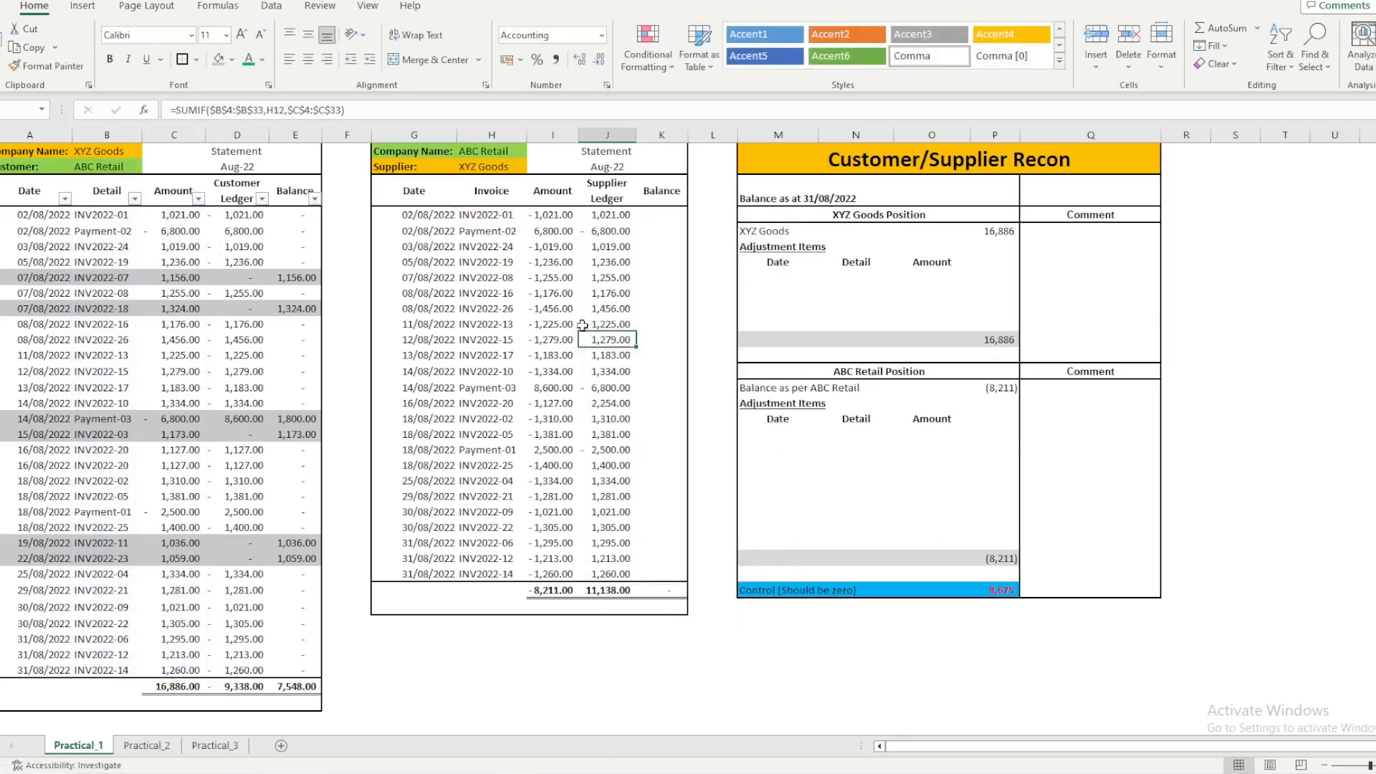
Step: Sum I4:J4 in the first ABC Retail Balance cell, K4, and copy the formula down to K27
click(642, 212)
key(alt+equal)
key(ctrl+Return)
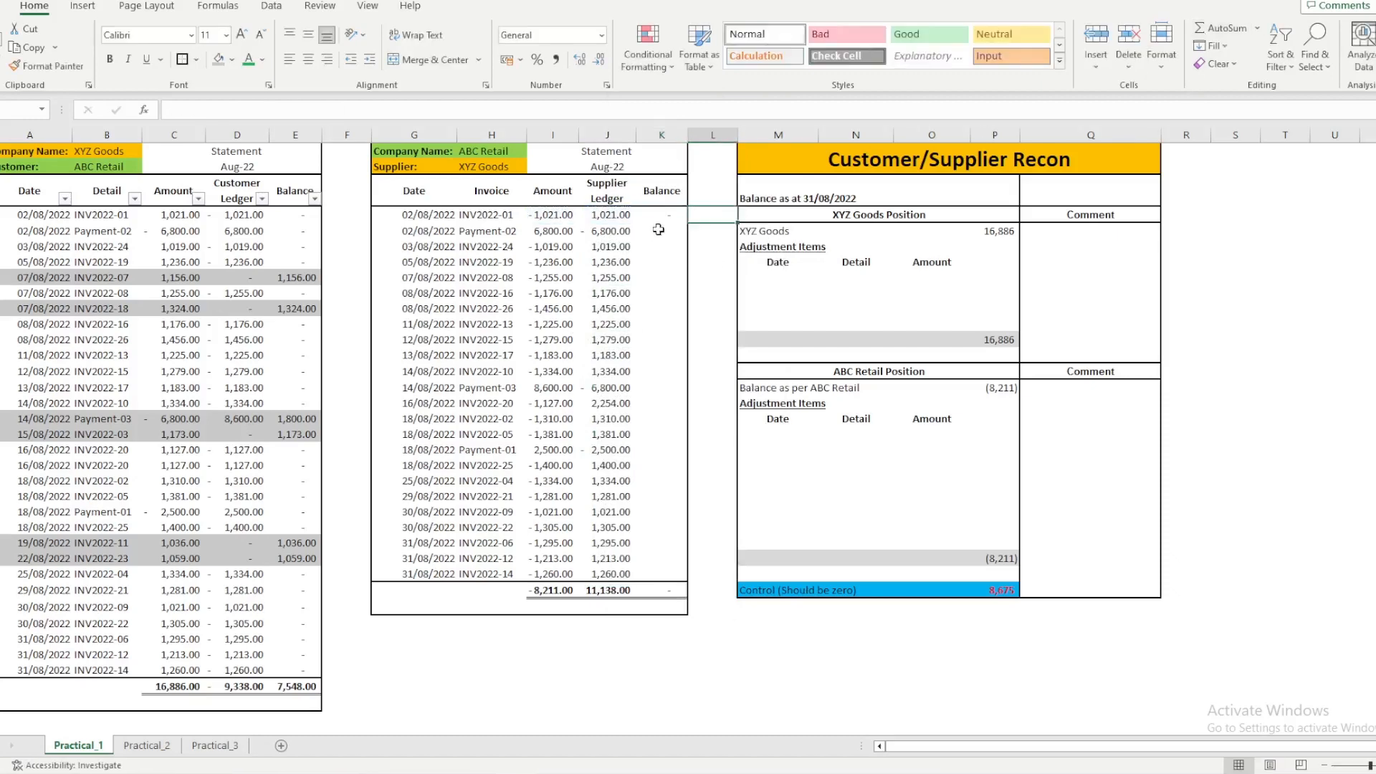
key(ctrl+c)
shift+click(656, 571)
right_click(659, 566)
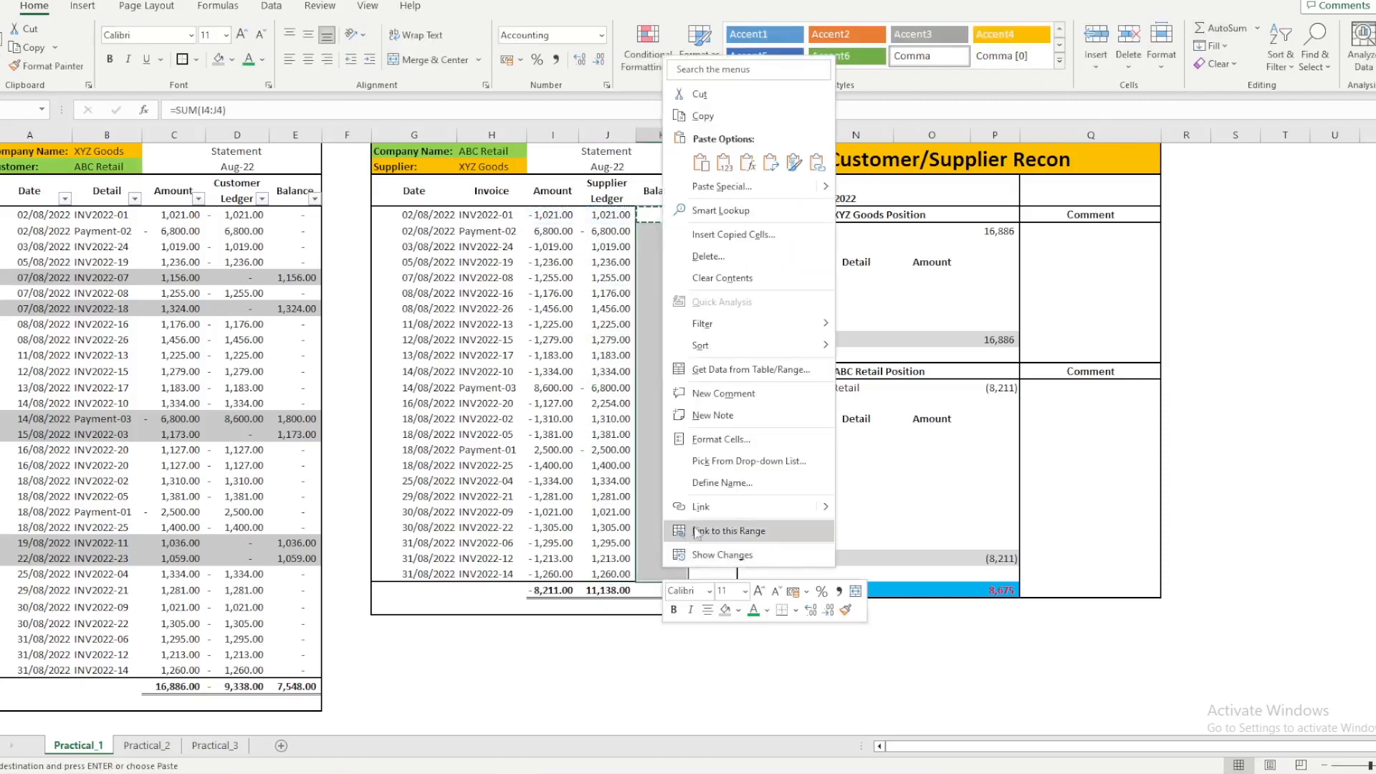
click(747, 163)
click(609, 308)
key(Escape)
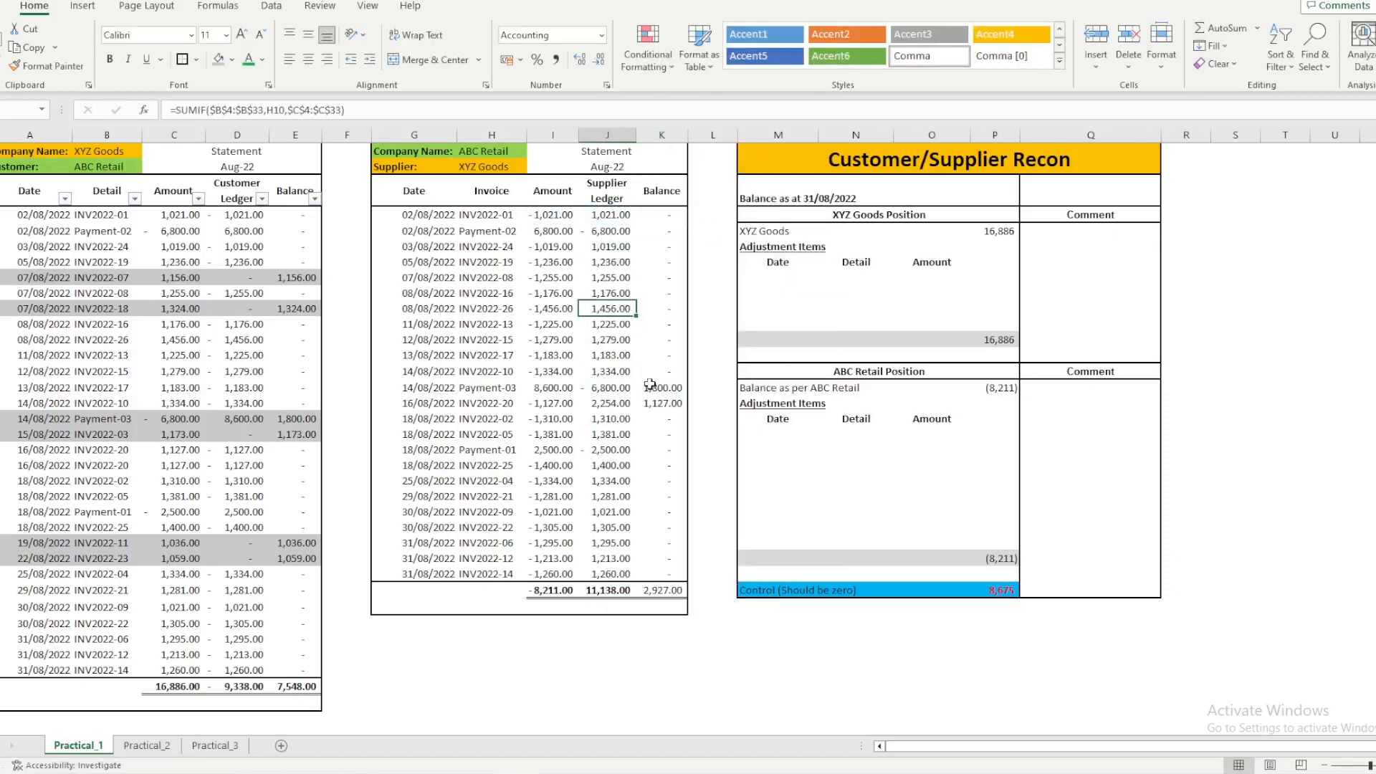
Step: Fill the Payment-03 and INV2022-20 rows in the ABC Retail ledger with grey
drag(670, 387, 416, 402)
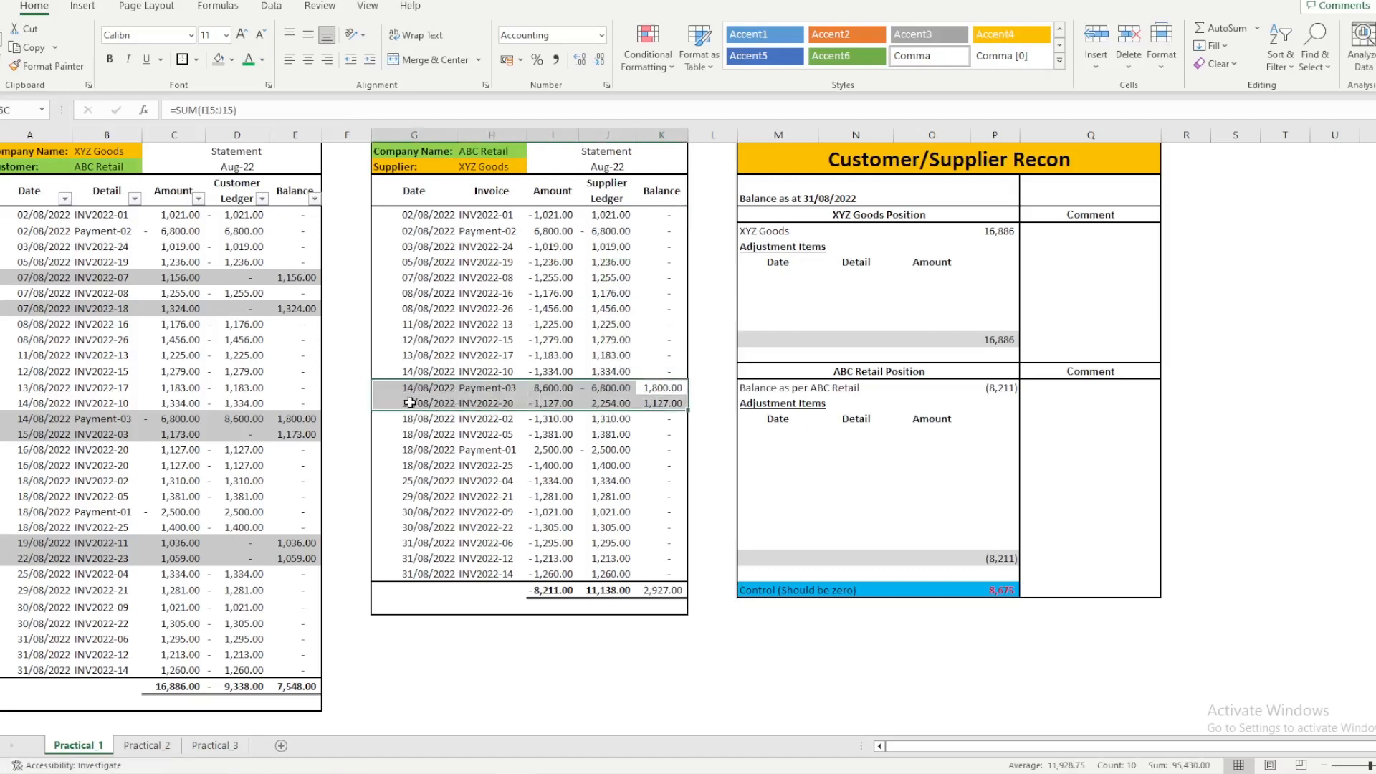
click(222, 57)
click(423, 322)
click(468, 416)
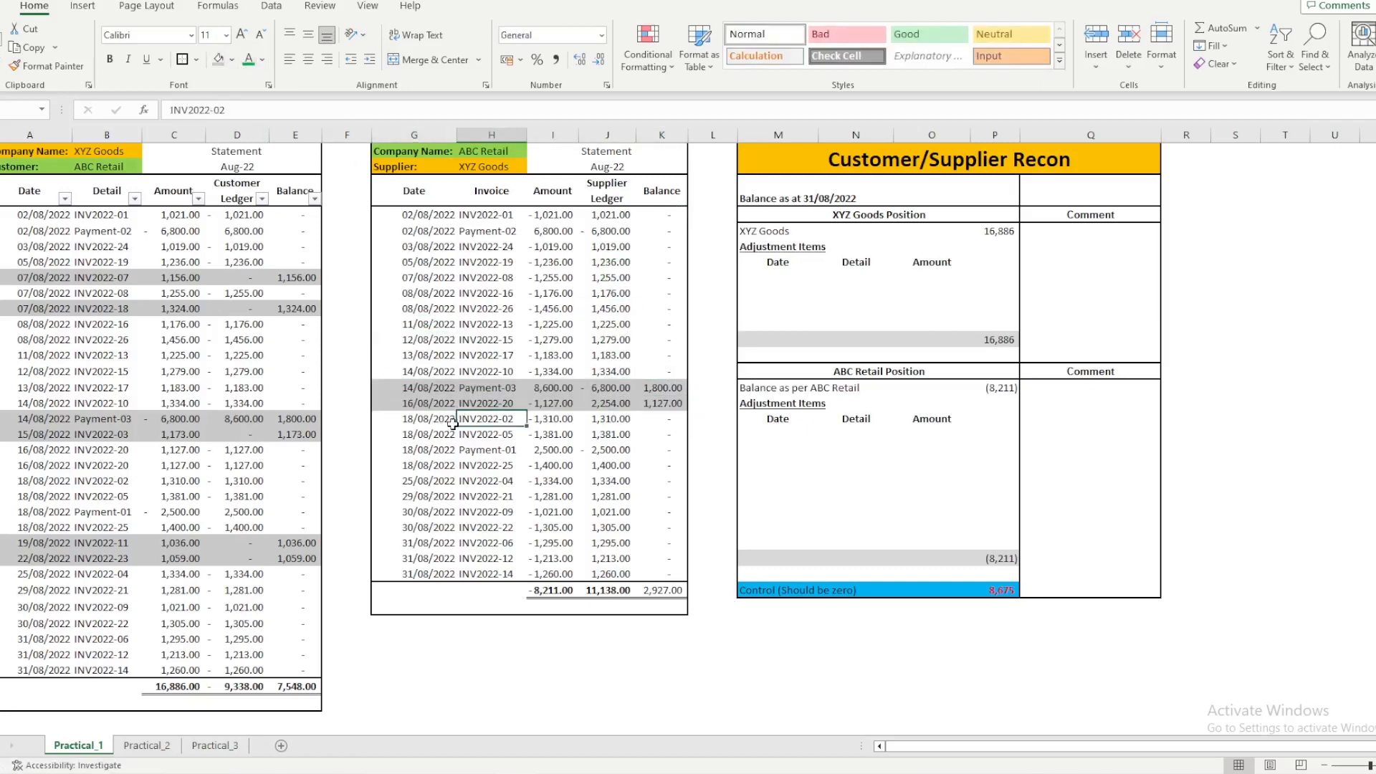
click(436, 431)
drag(161, 229, 179, 638)
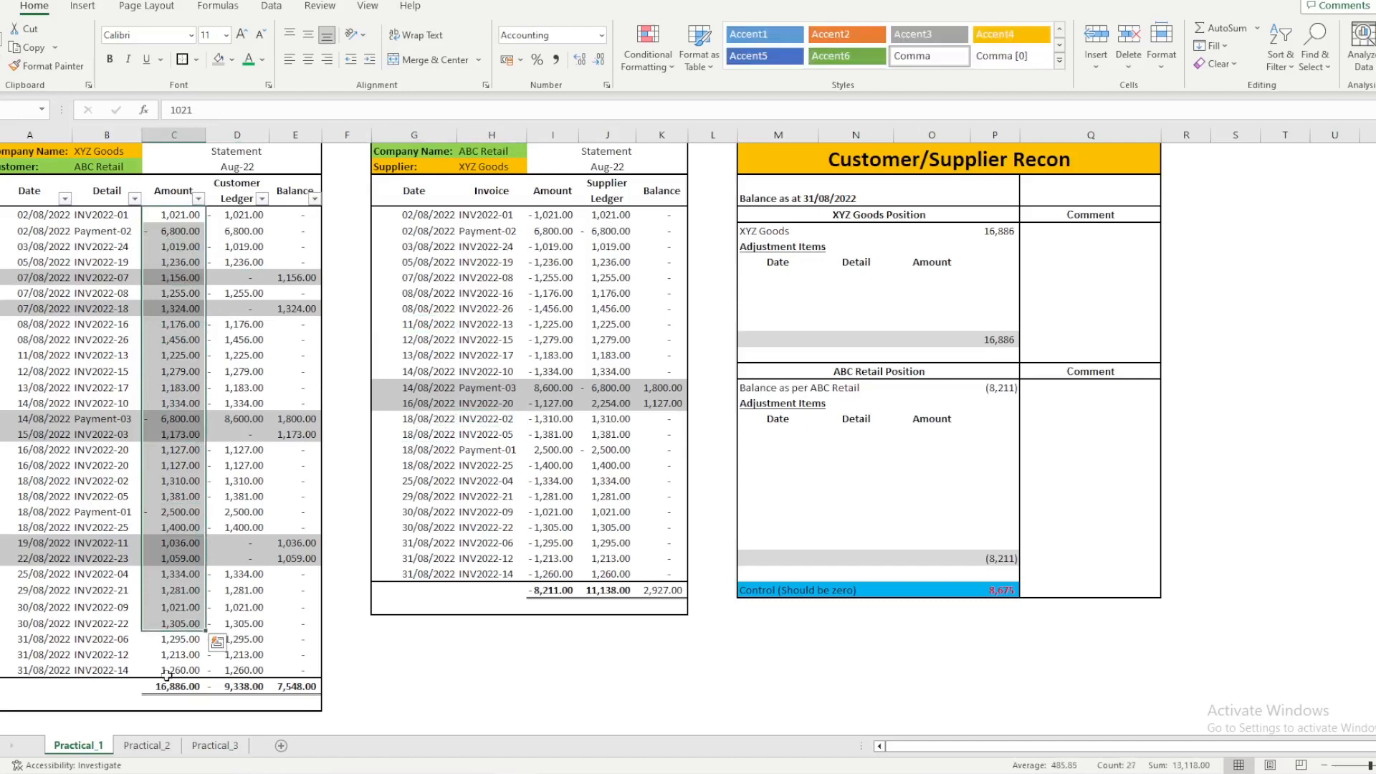
click(168, 672)
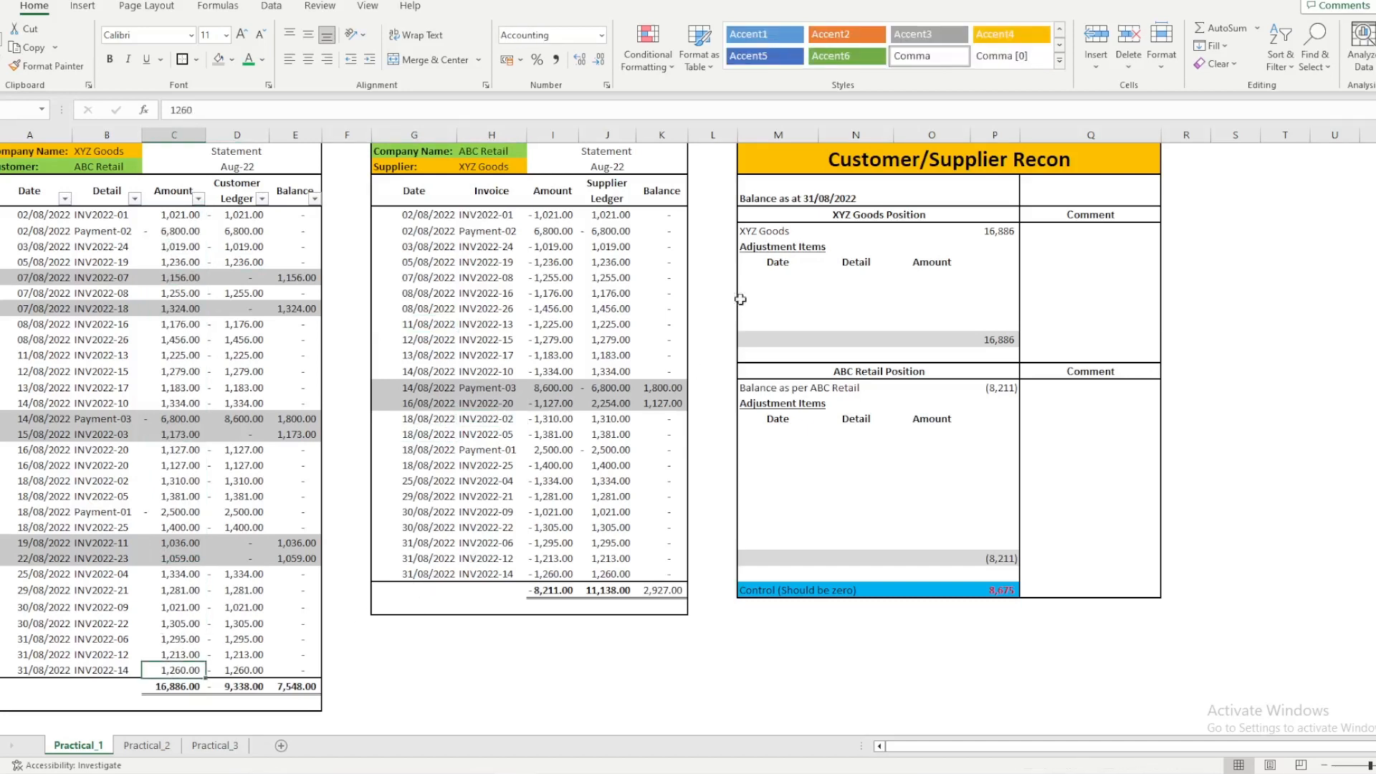
click(611, 308)
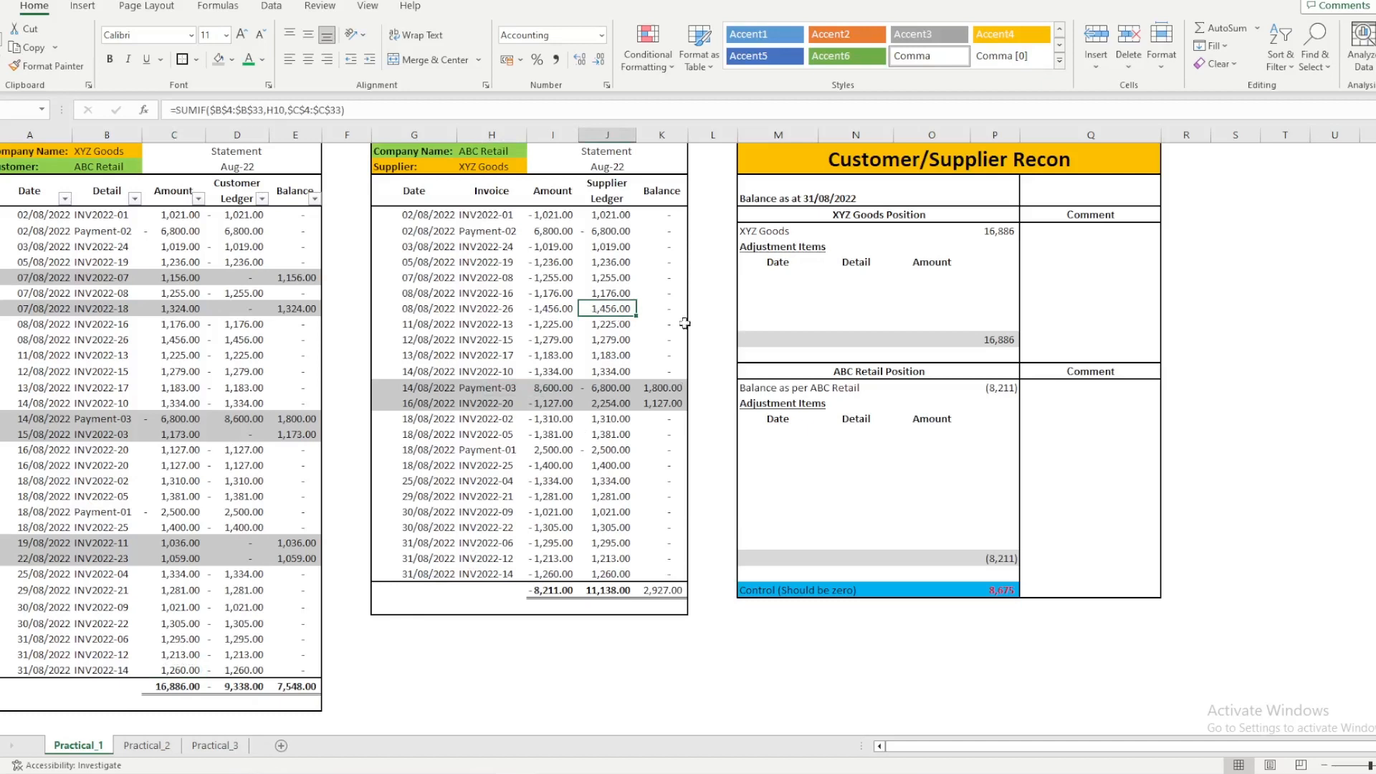
click(821, 293)
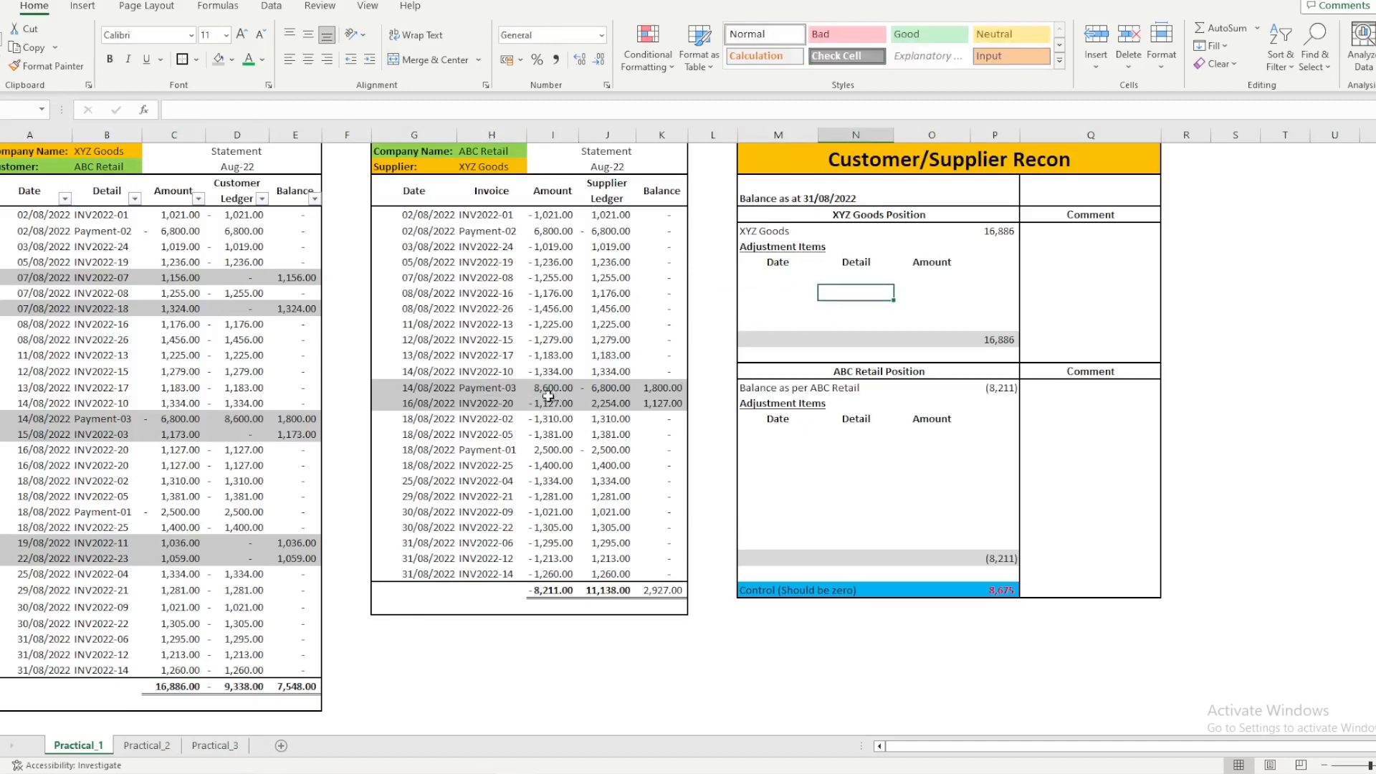
Step: Copy the ABC Retail dates of Payment-03 and INV2022-20 into the XYZ Goods Position adjustment dates, starting at M8, without the grey fill
drag(419, 387, 422, 403)
key(ctrl+c)
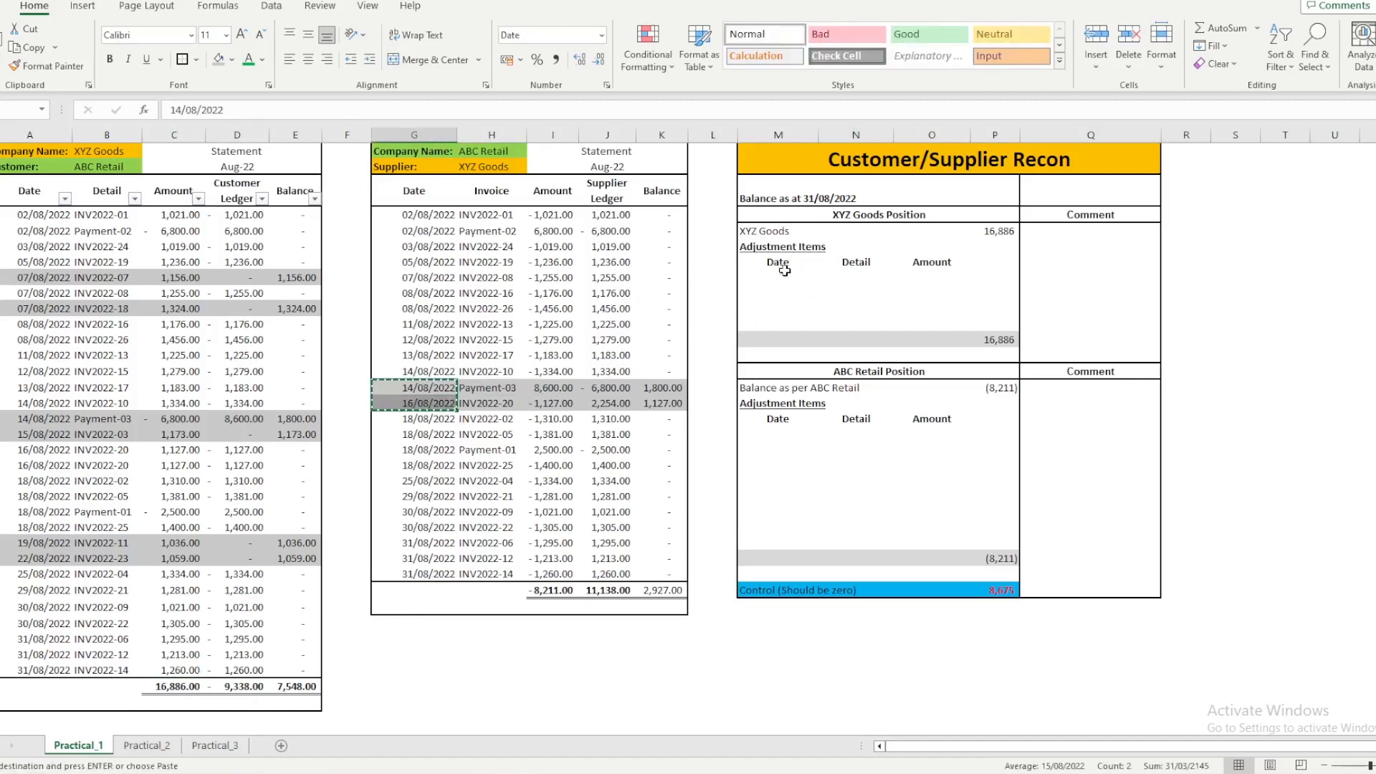
right_click(784, 271)
click(824, 358)
Step: Copy the Payment-03 and INV2022-20 invoice names into the XYZ Goods Position adjustment details beside their dates, without the grey fill
drag(493, 388, 498, 401)
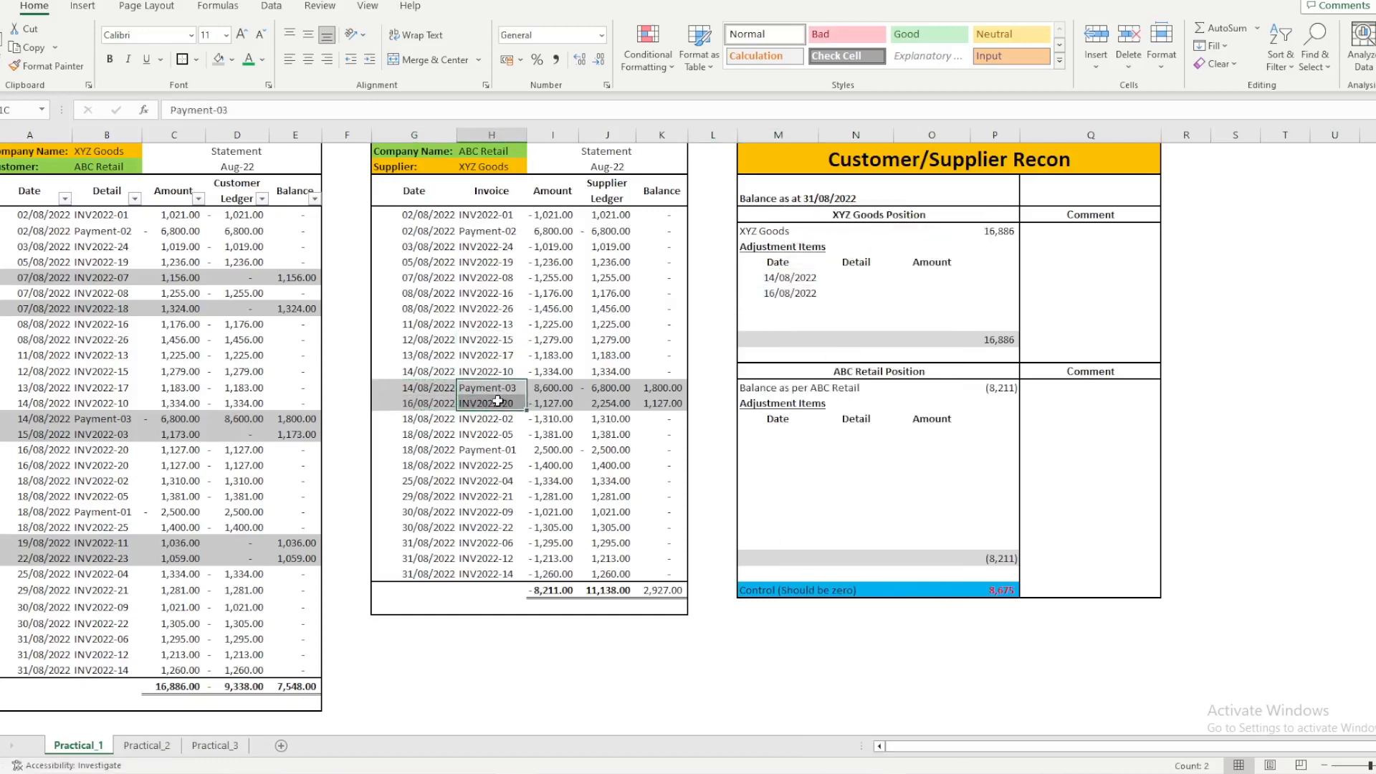
key(ctrl+c)
click(836, 277)
right_click(838, 277)
click(901, 362)
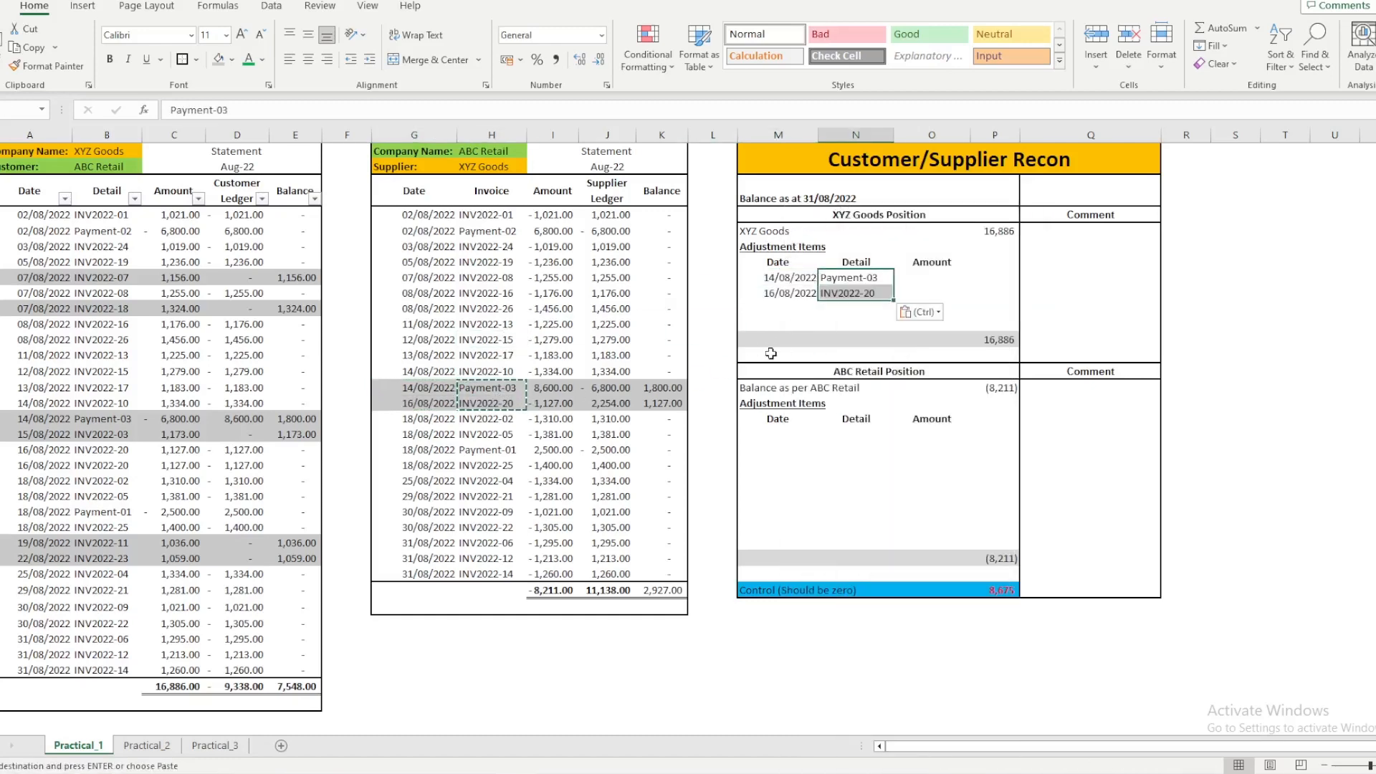
key(Escape)
Step: Enter =SUMIF($H$4:$H$27,N8,$K$4:$K$27) as the Payment-03 adjustment amount in O8 and copy it down to O9 for INV2022-20
click(934, 278)
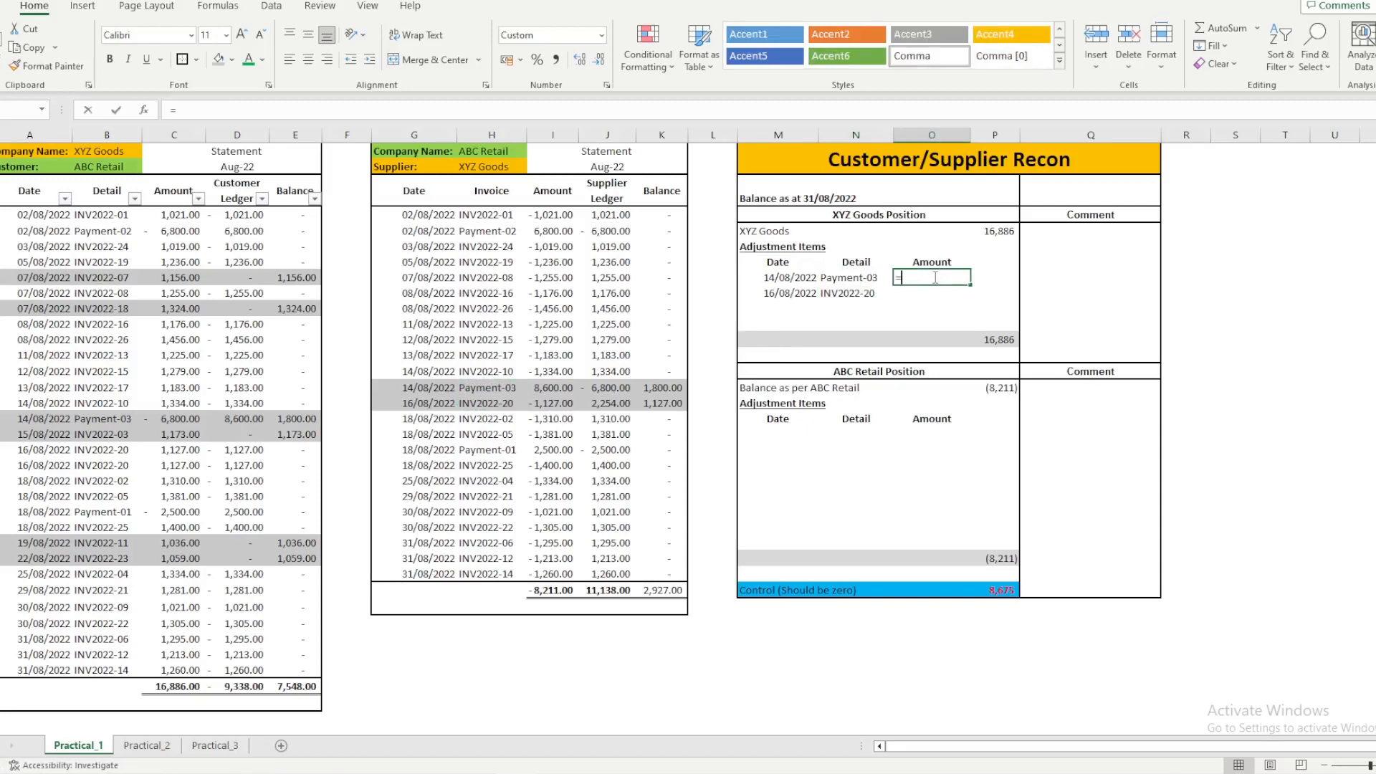
text(=sumi)
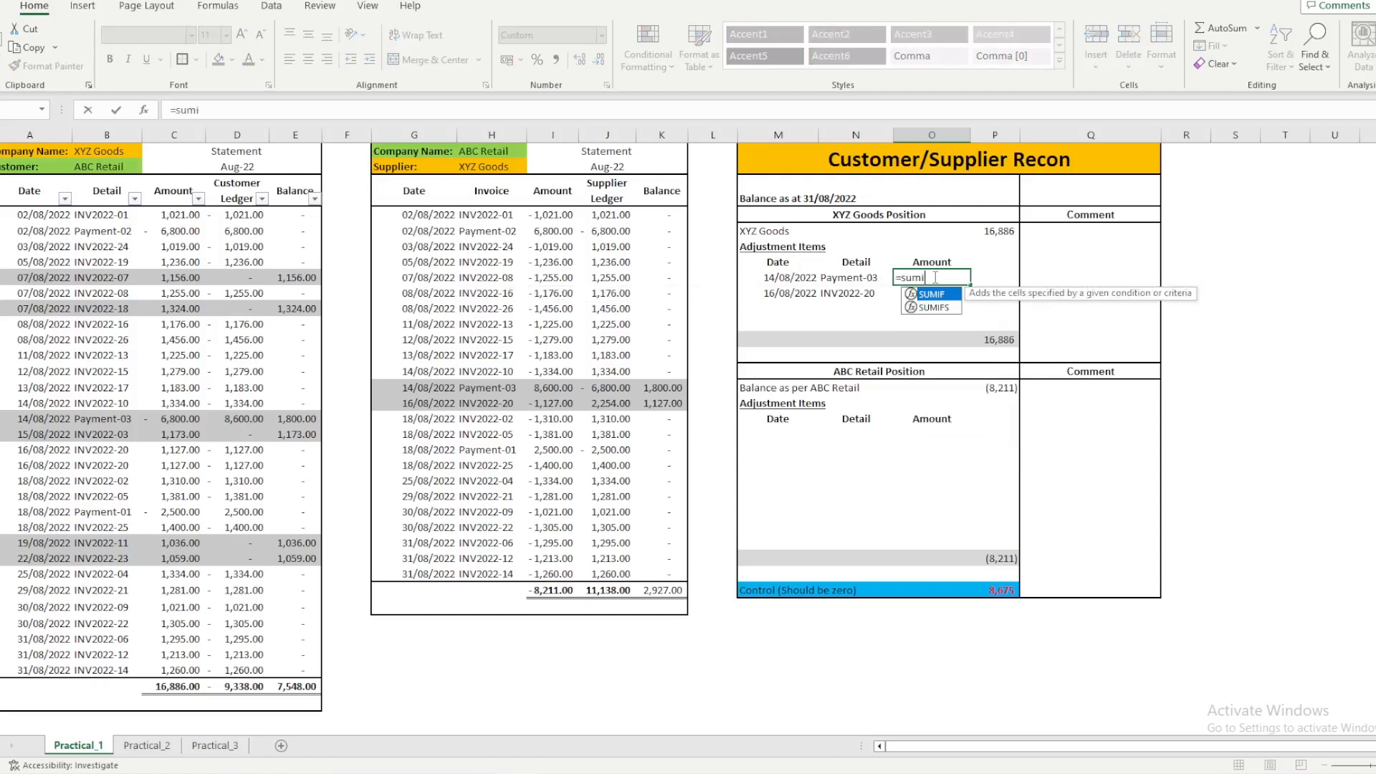
double_click(929, 294)
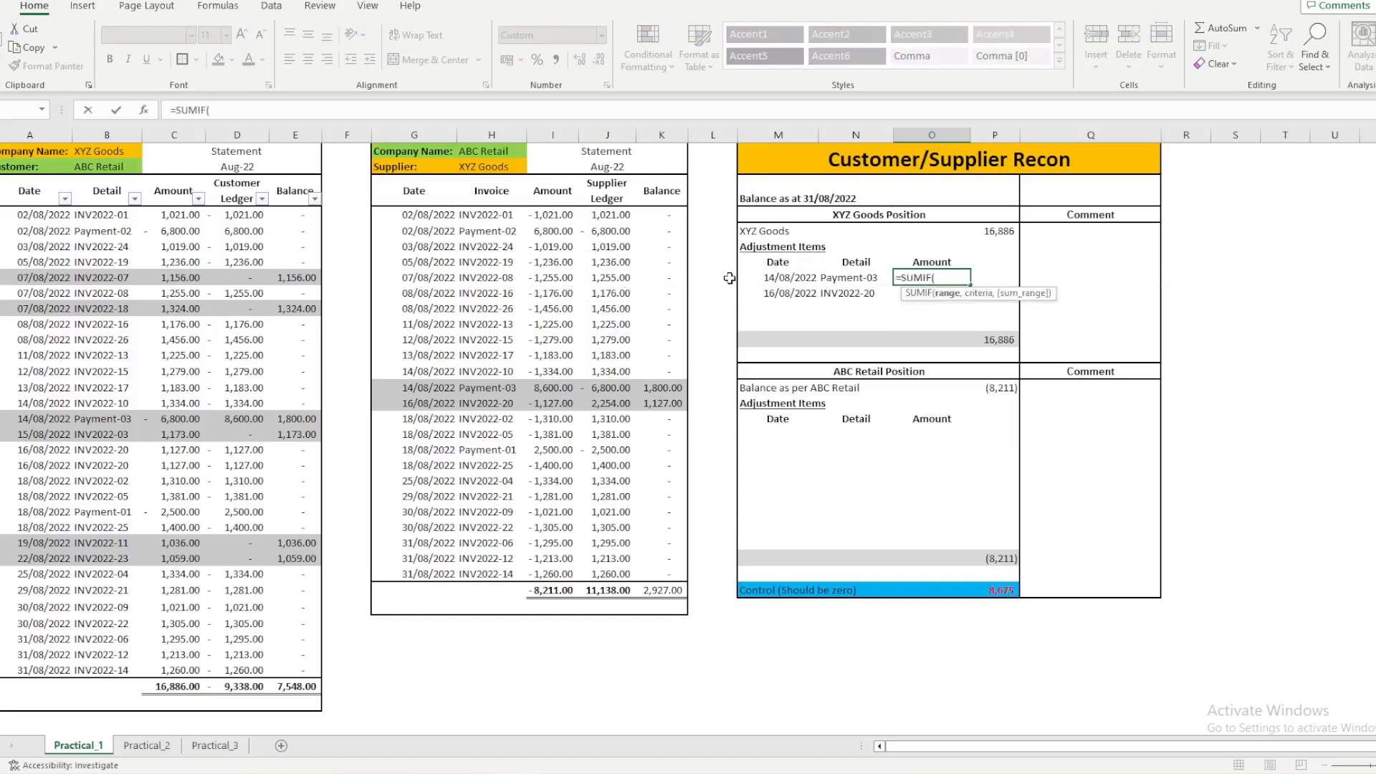
drag(488, 214, 493, 574)
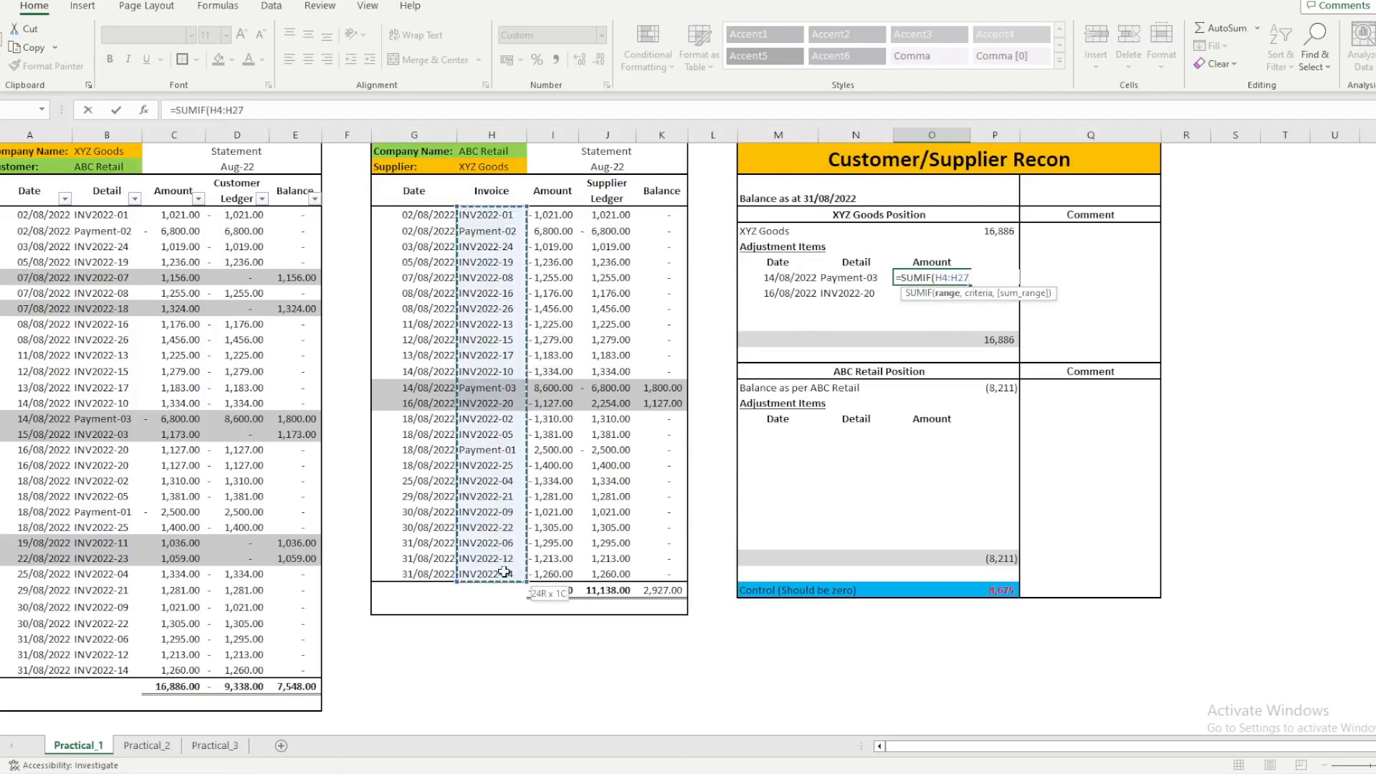
key(F4)
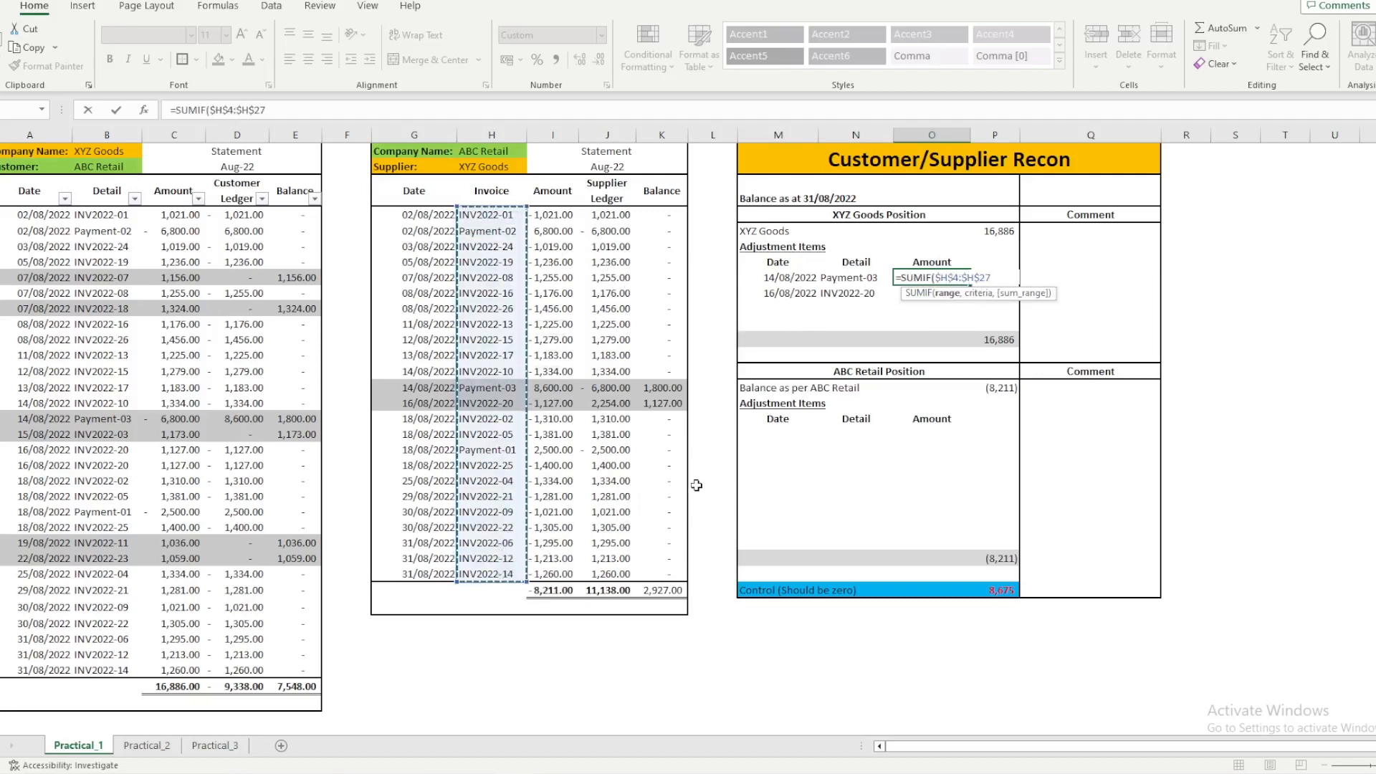
text(,)
click(855, 285)
text(,)
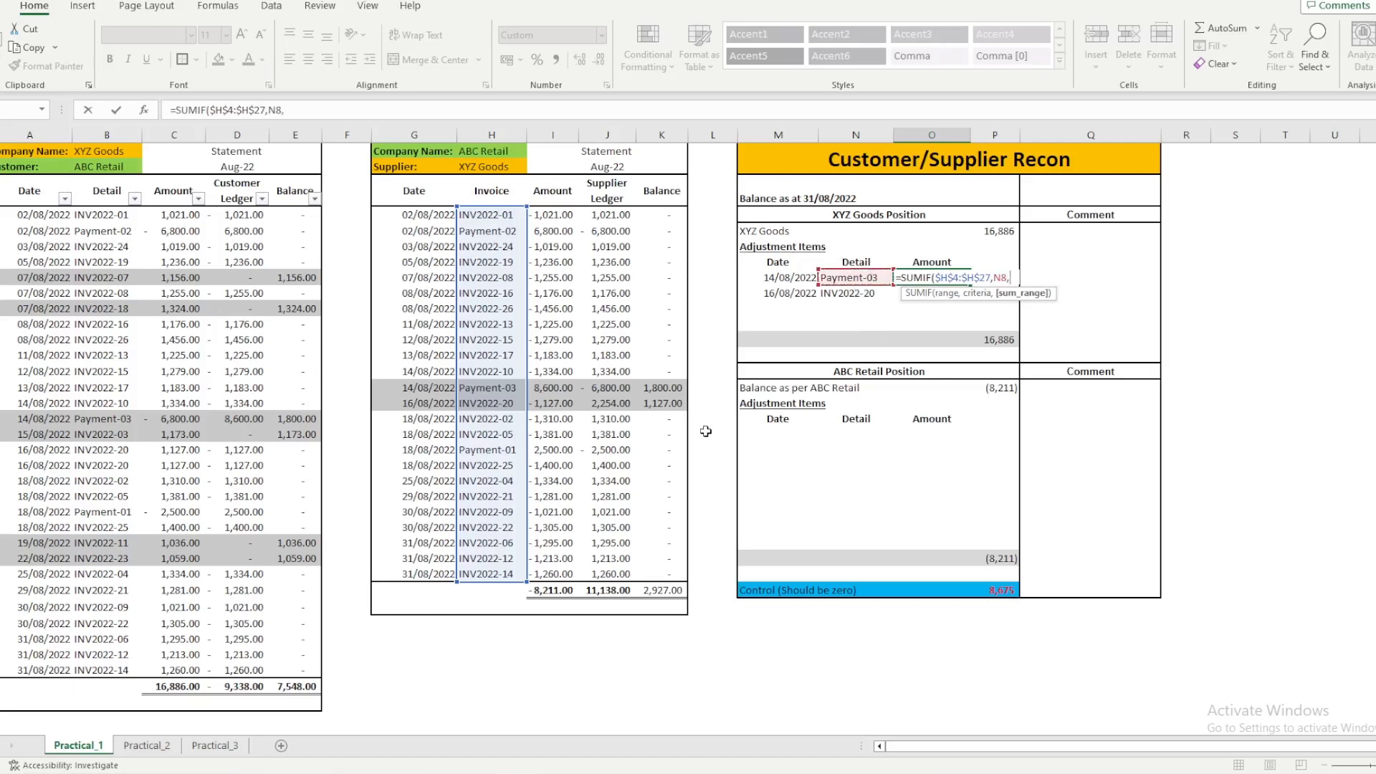
drag(662, 213, 667, 573)
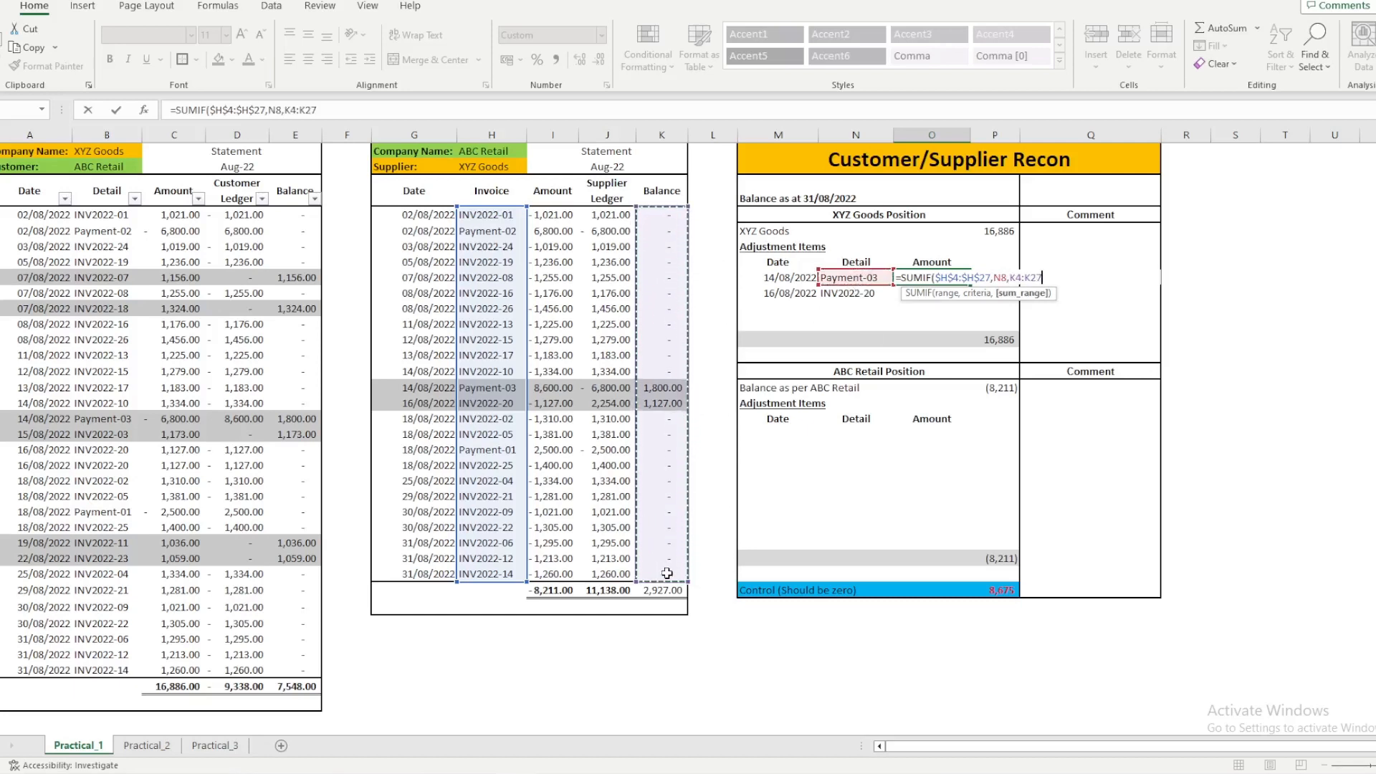
key(F4)
text())
key(Return)
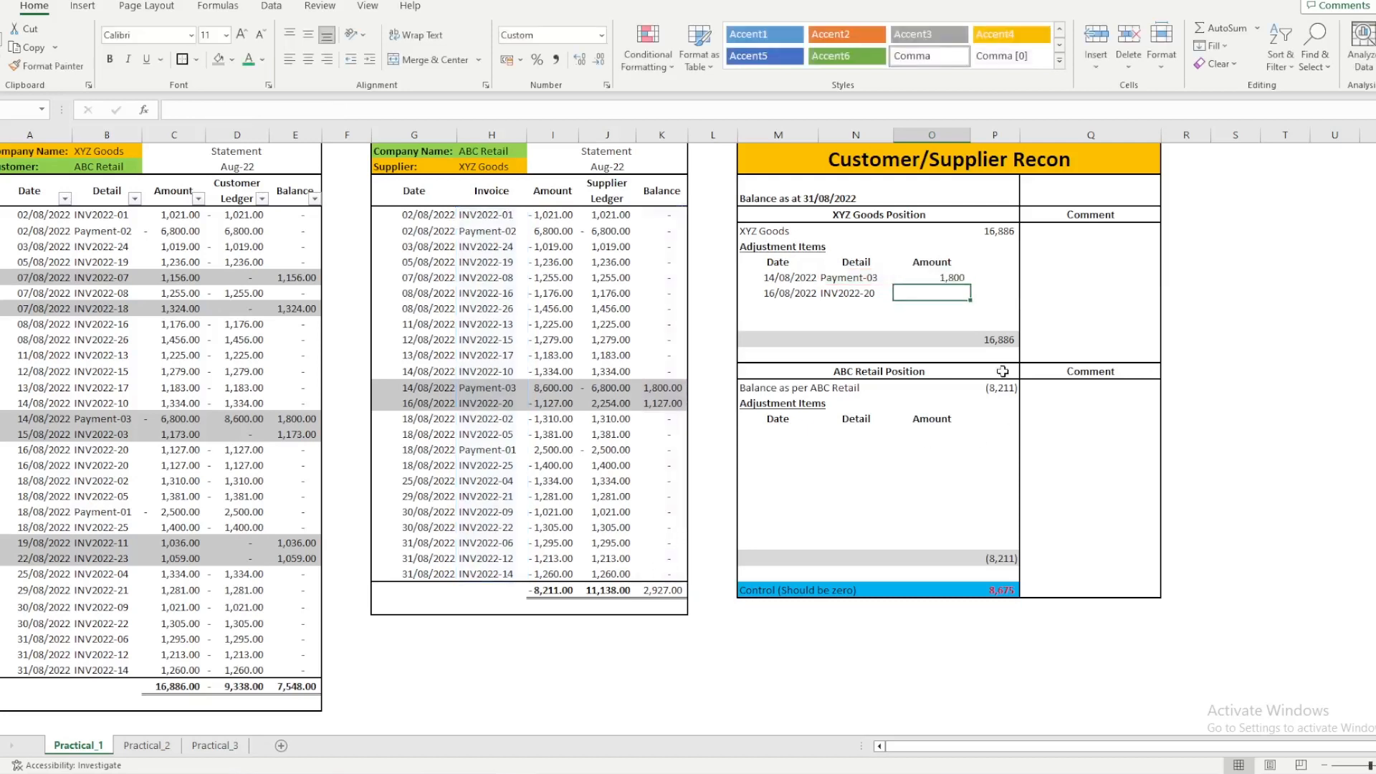
key(ctrl+d)
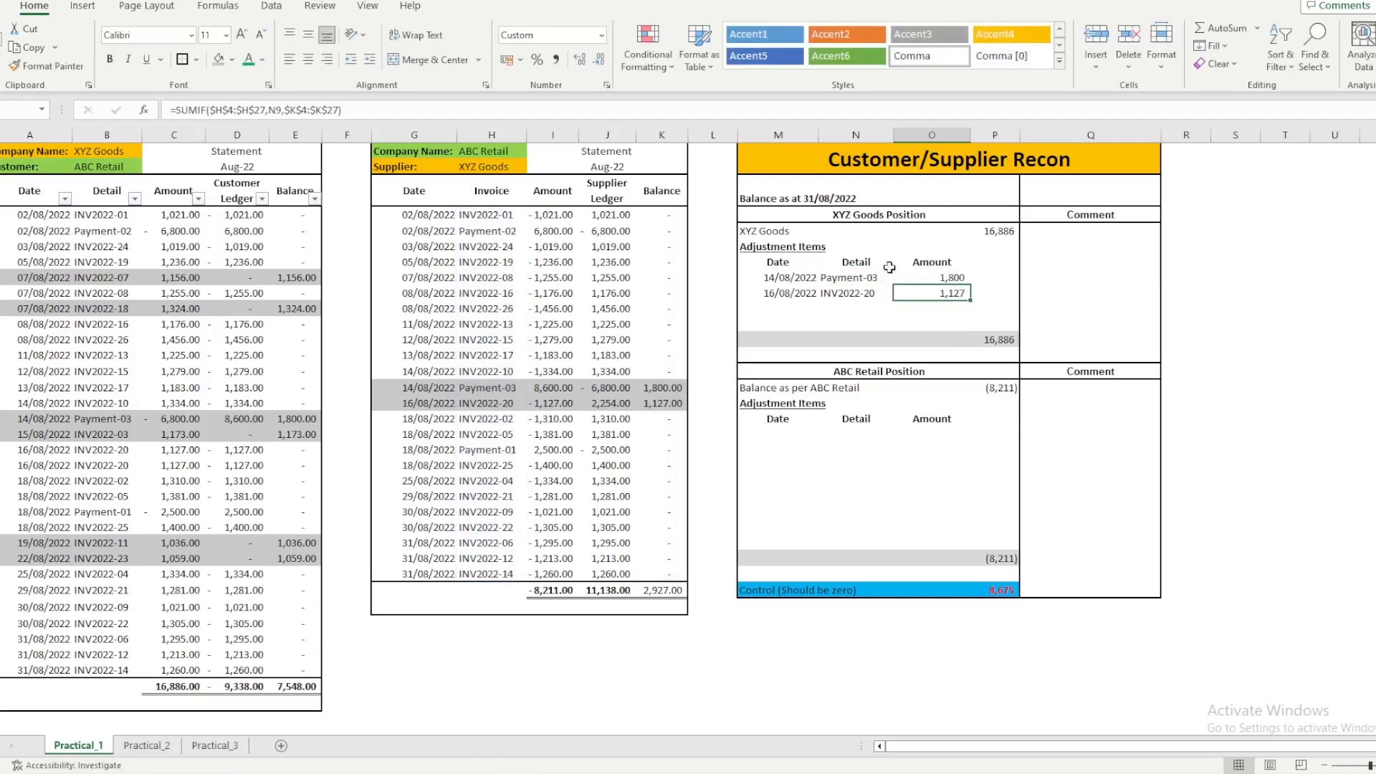
Step: Examine Payment-03 in both ledgers, comparing its amount with the counterpart's ledger amount and the difference
drag(798, 280, 939, 278)
click(938, 277)
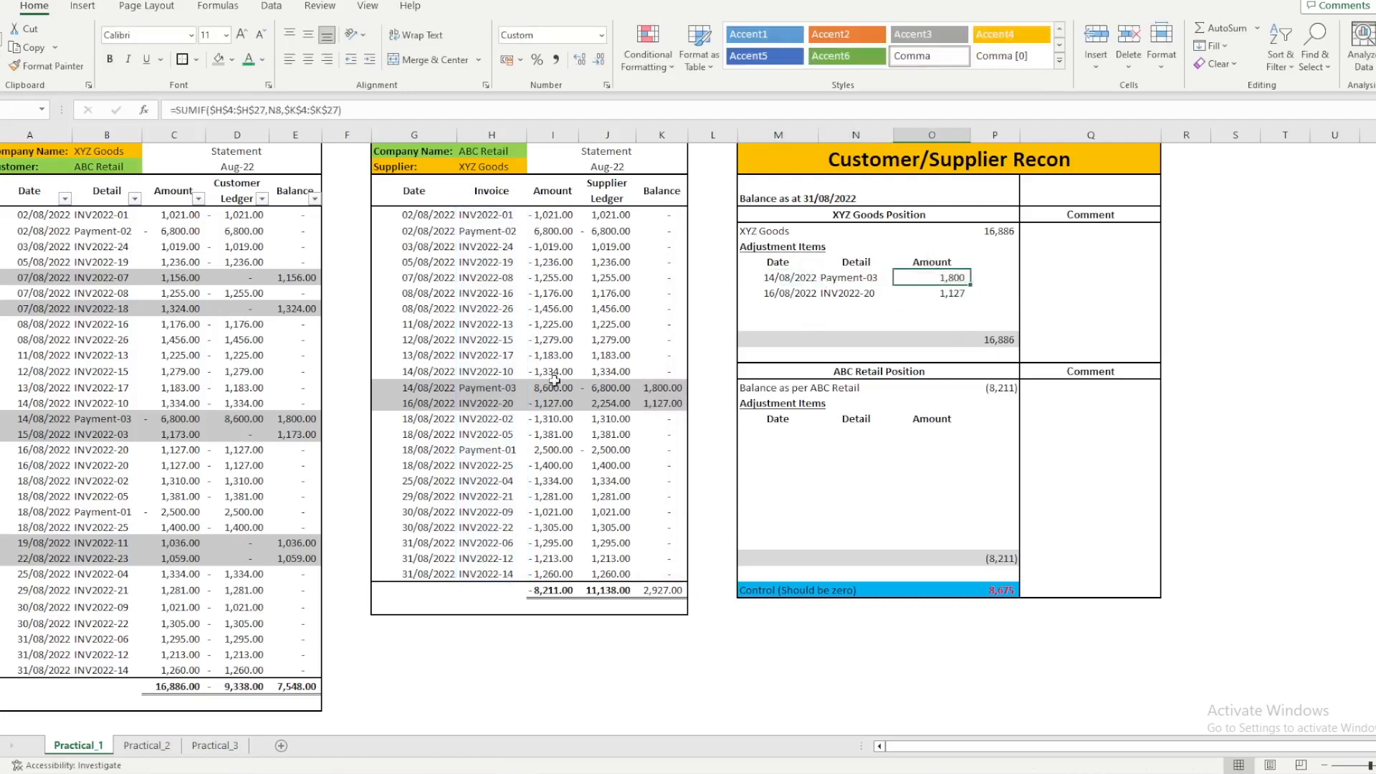
drag(658, 387, 379, 402)
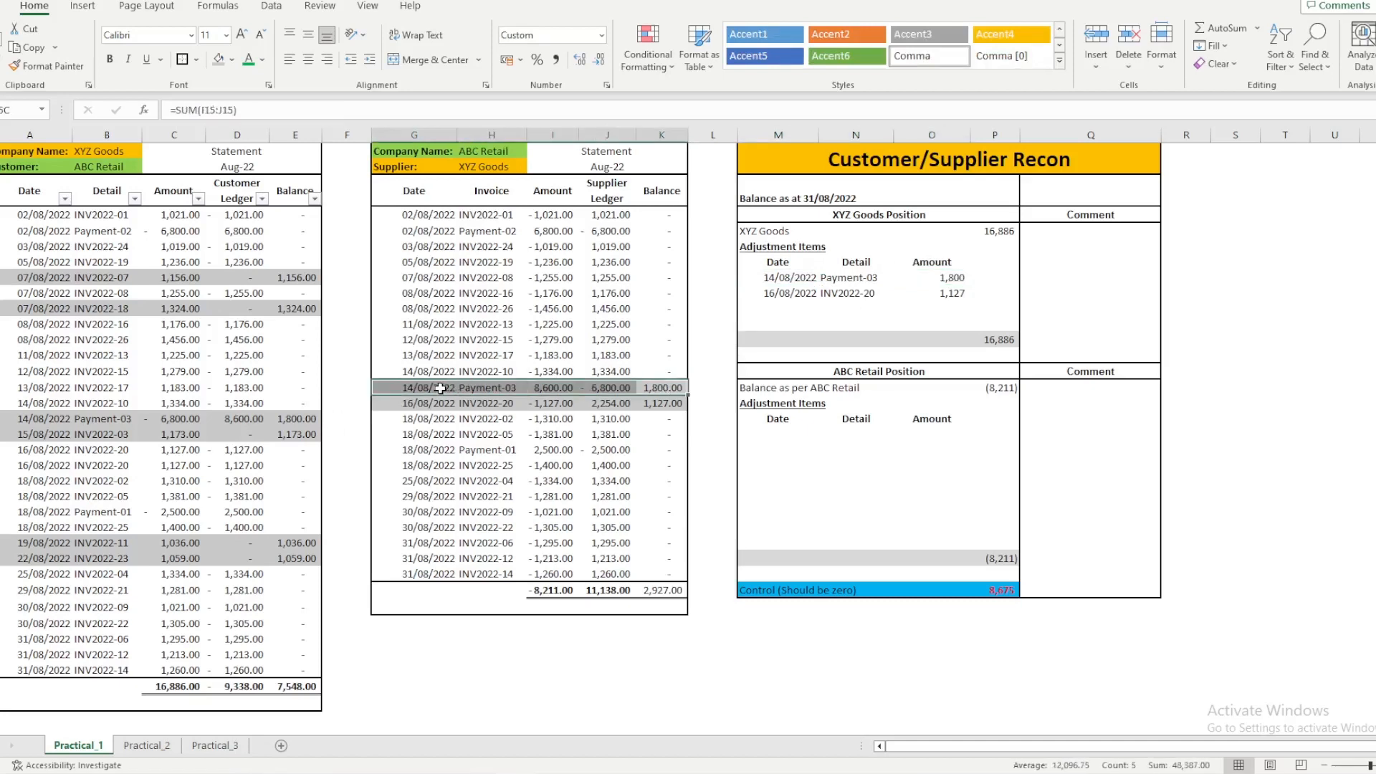
drag(21, 418, 304, 419)
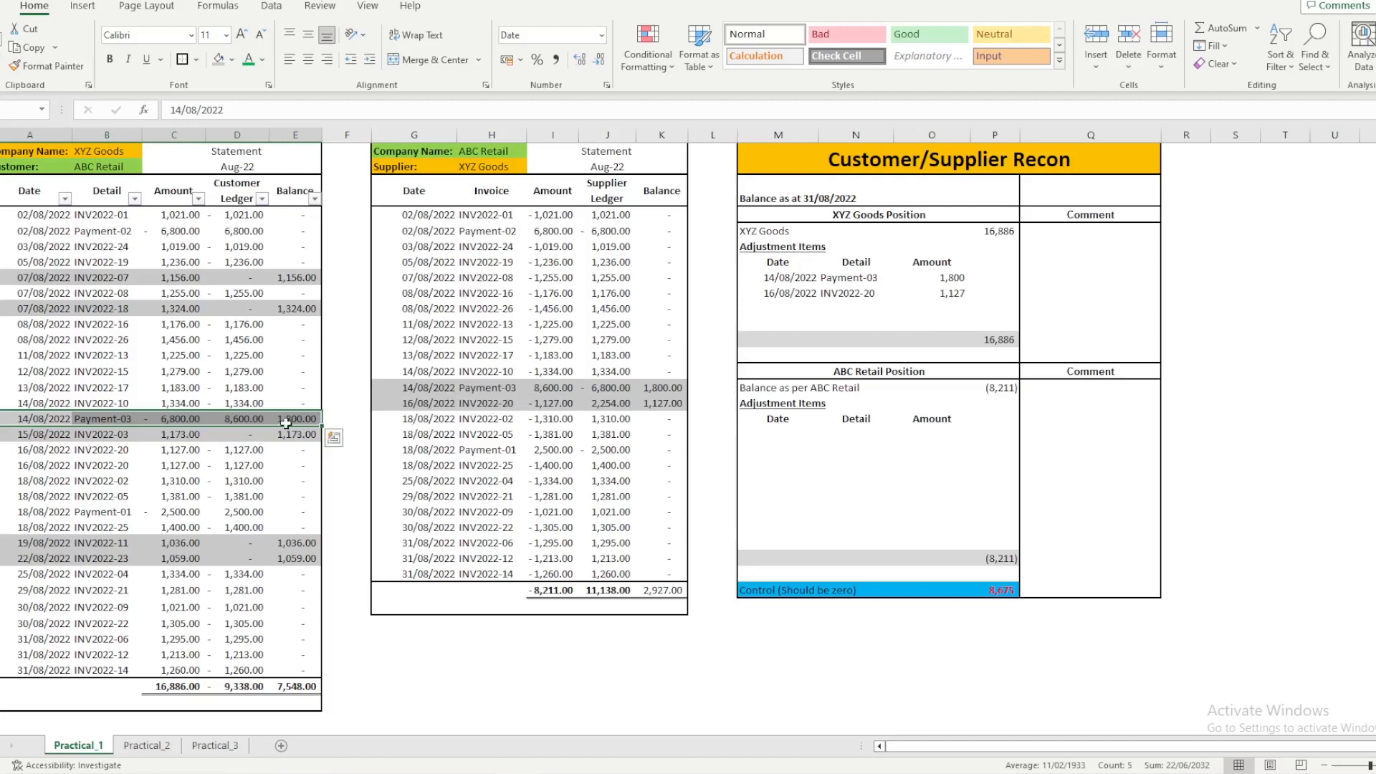
click(184, 416)
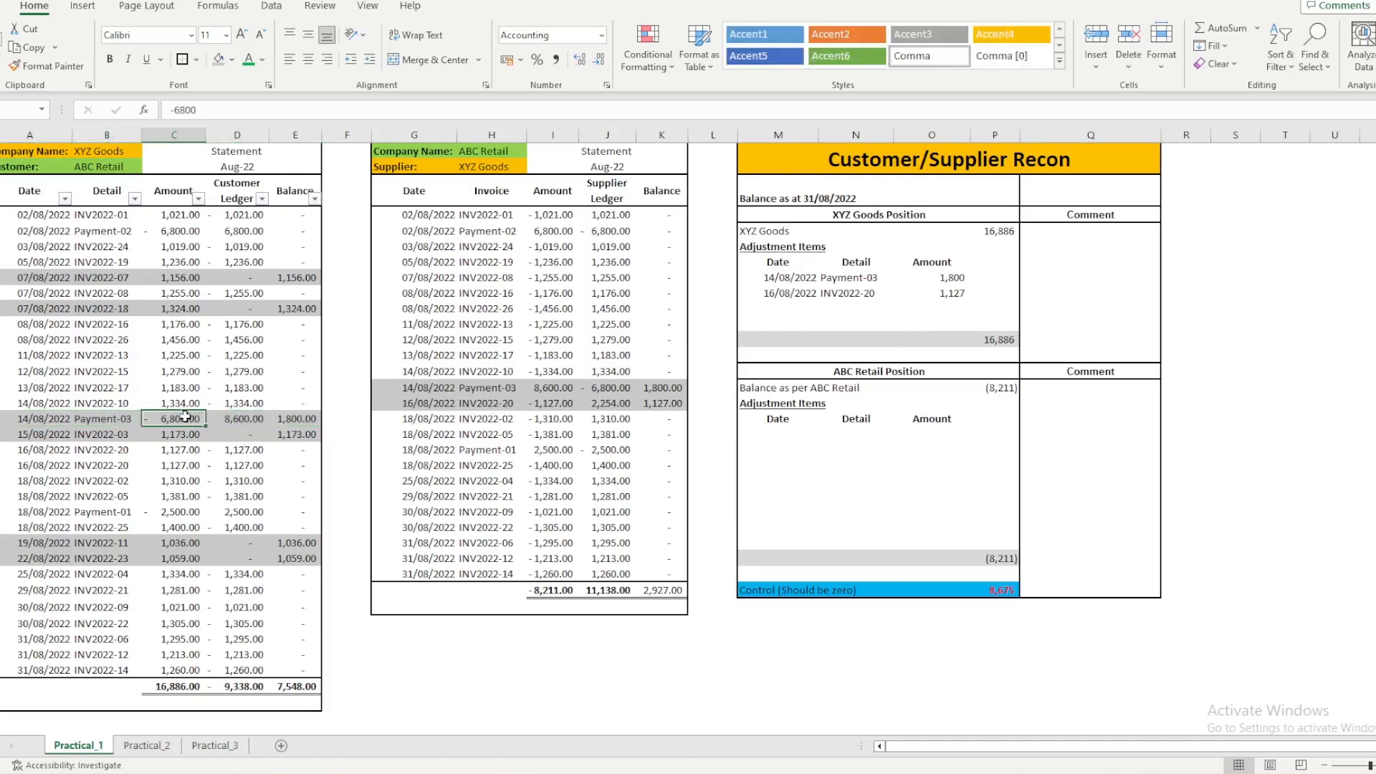
click(235, 421)
click(169, 420)
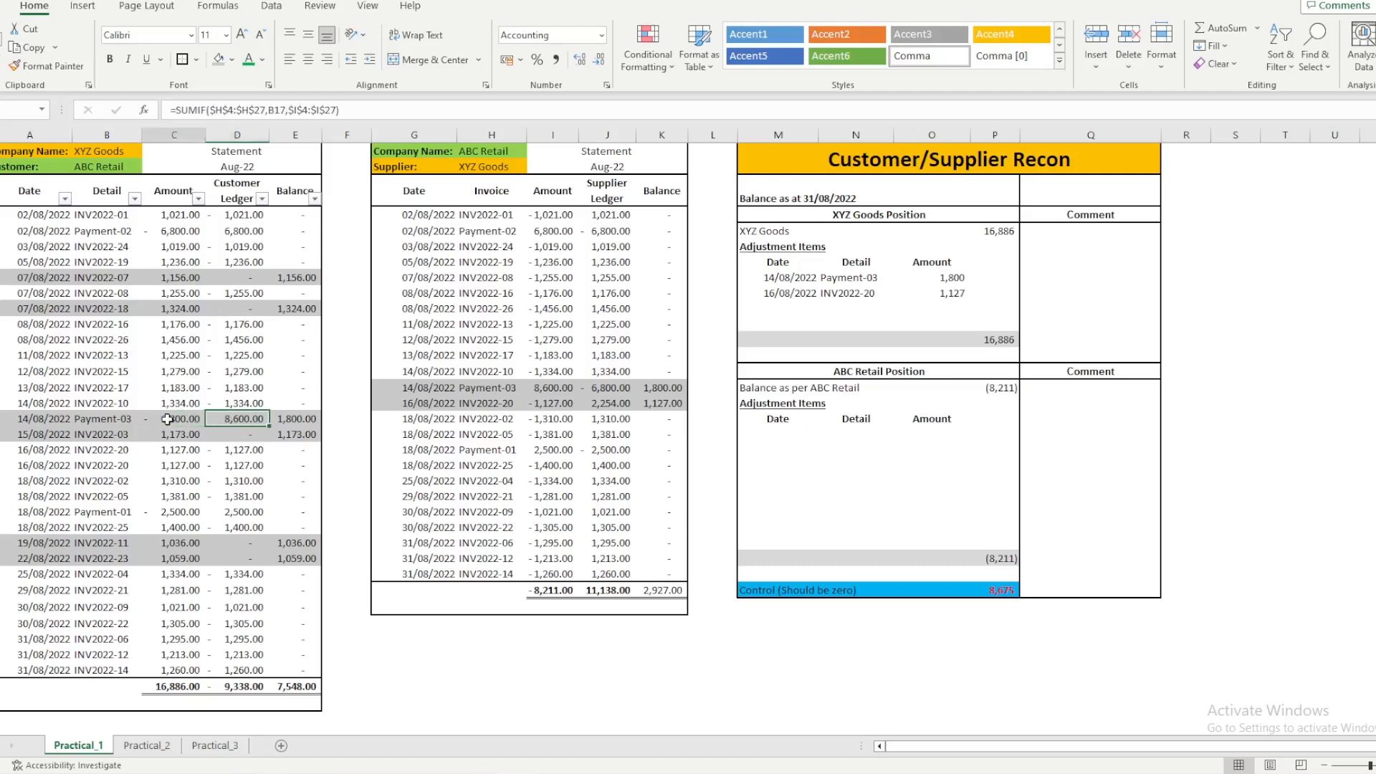
click(264, 421)
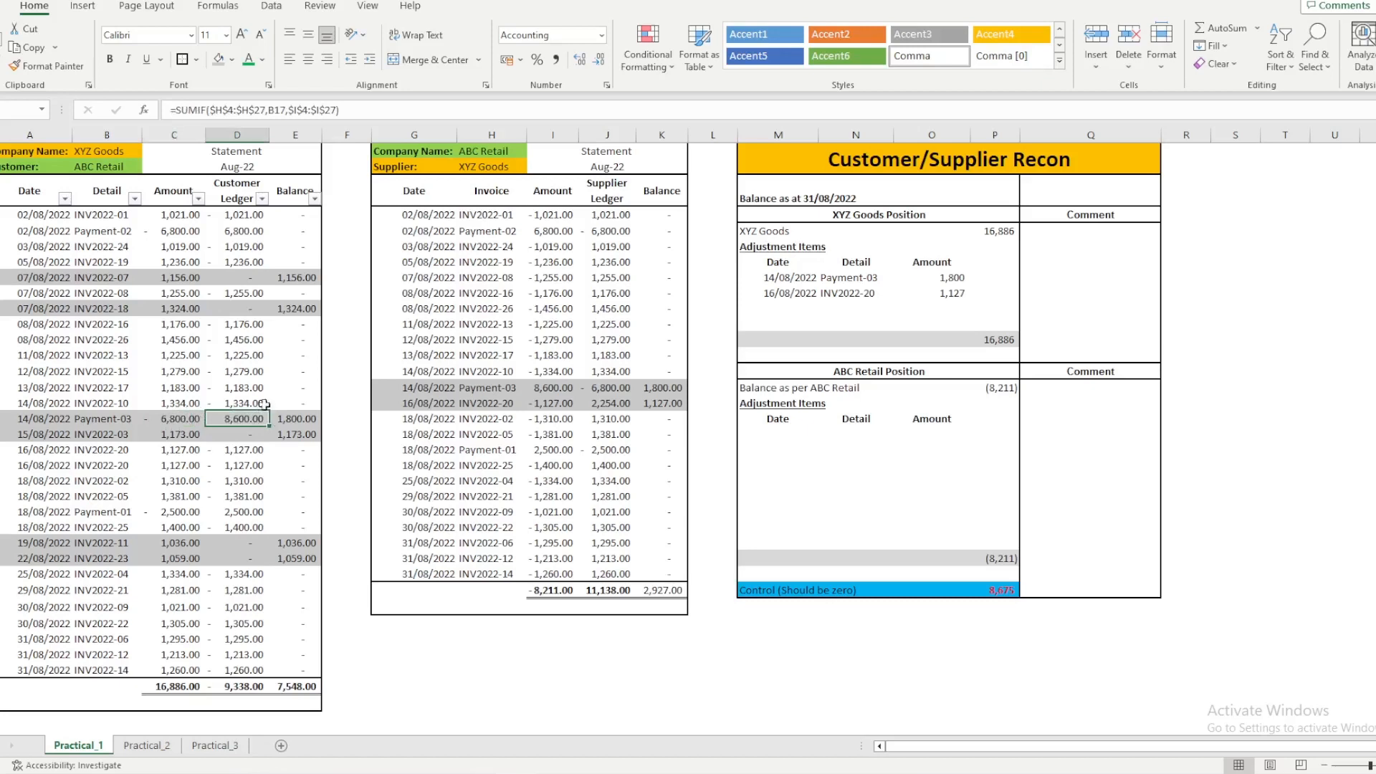
Step: Enter =-O8 in P8 to deduct the Payment-03 adjustment from the XYZ Goods position
click(1003, 278)
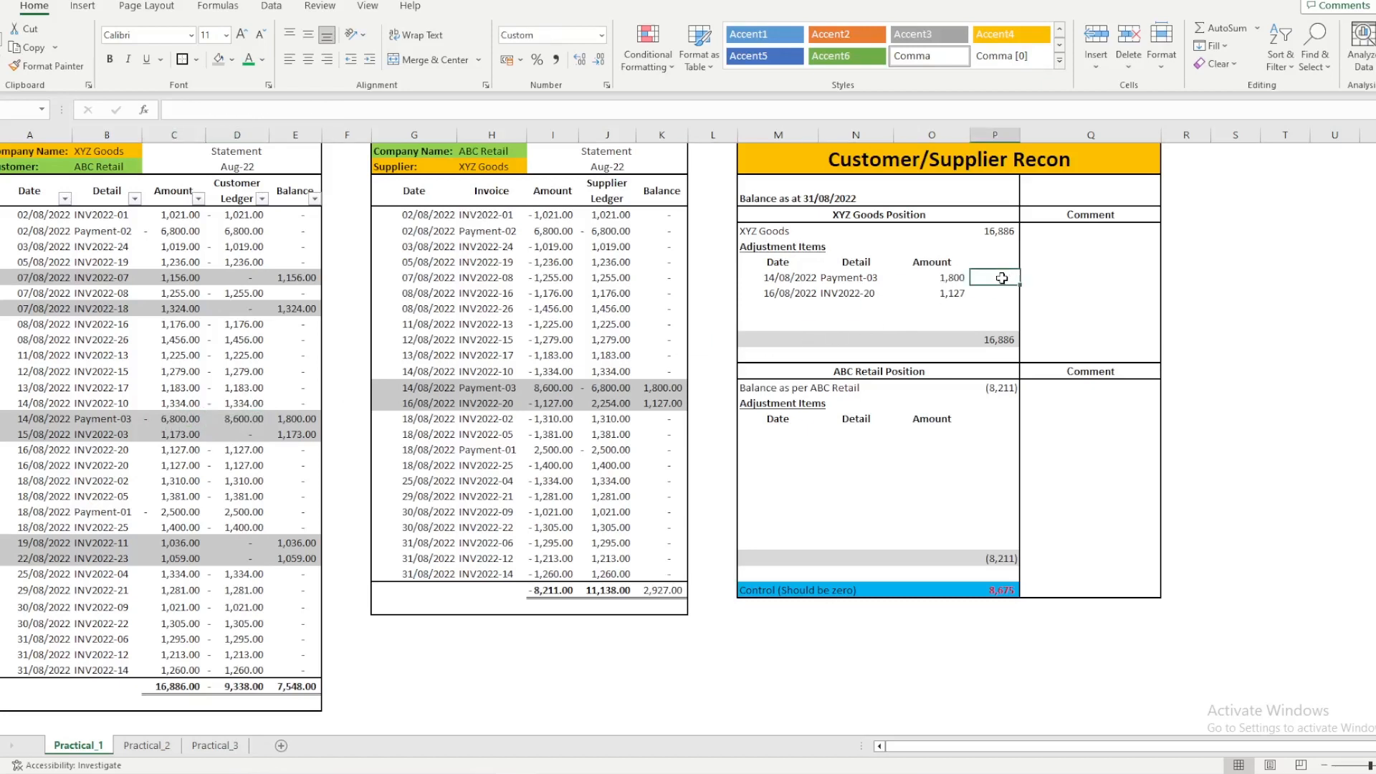
text(=-)
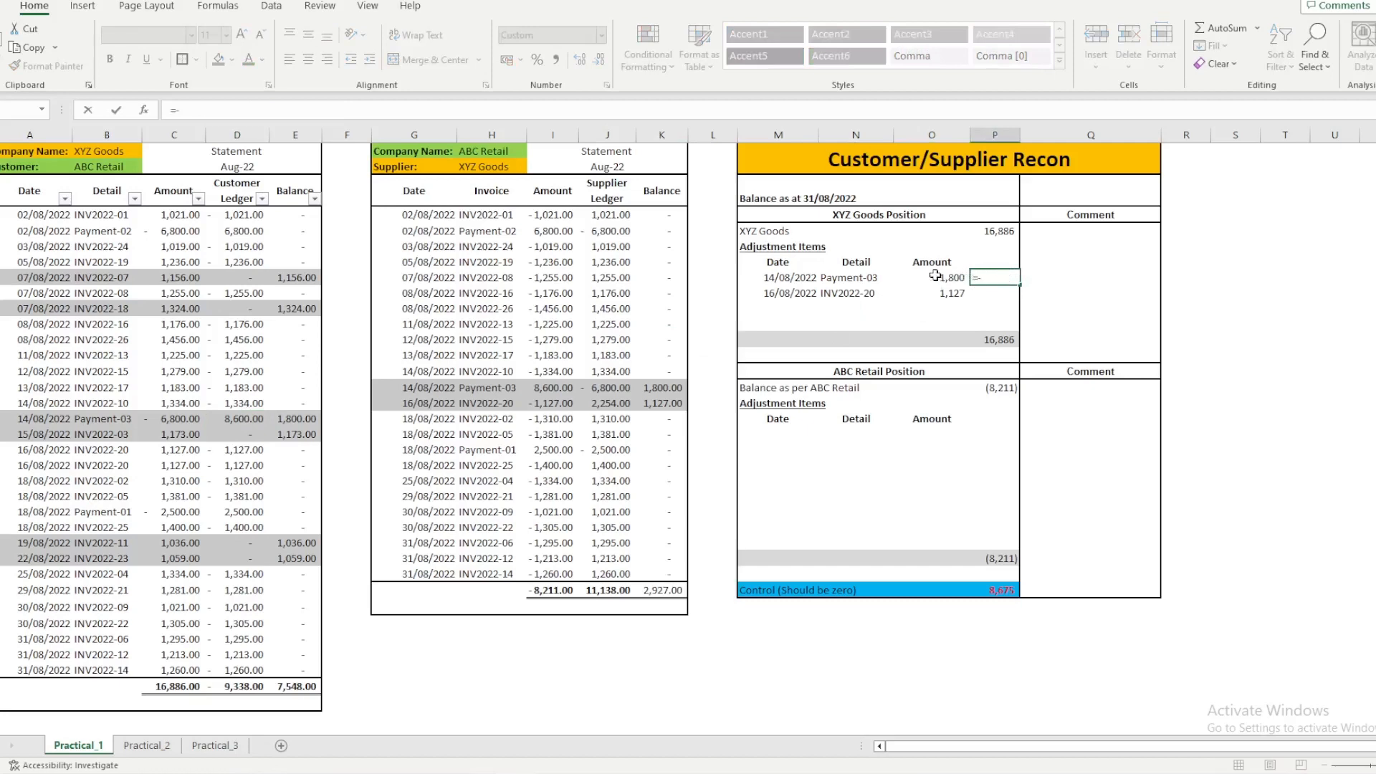
click(940, 278)
key(Return)
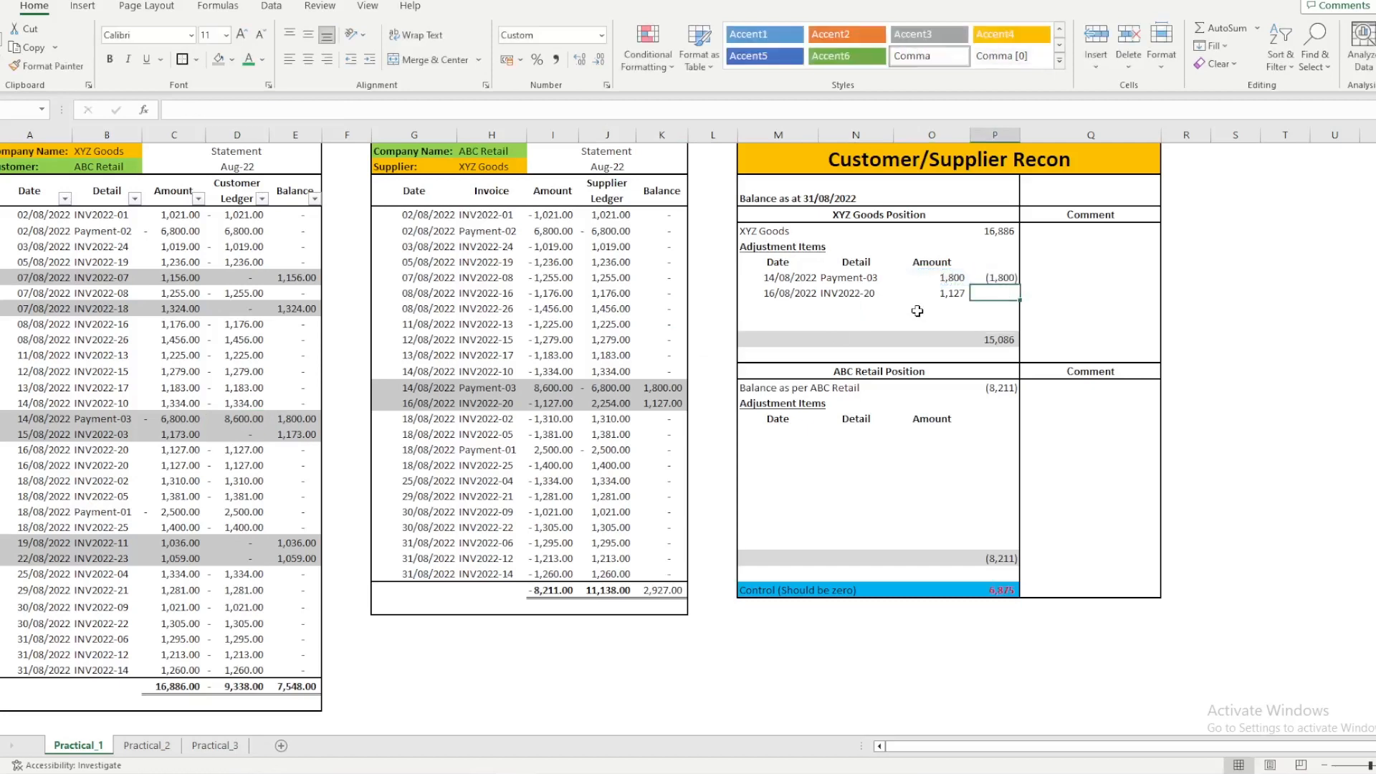
Step: Examine the INV2022-20 adjustment and its ABC Retail ledger row, comparing the Amount, Supplier Ledger and Balance figures
click(935, 294)
click(861, 294)
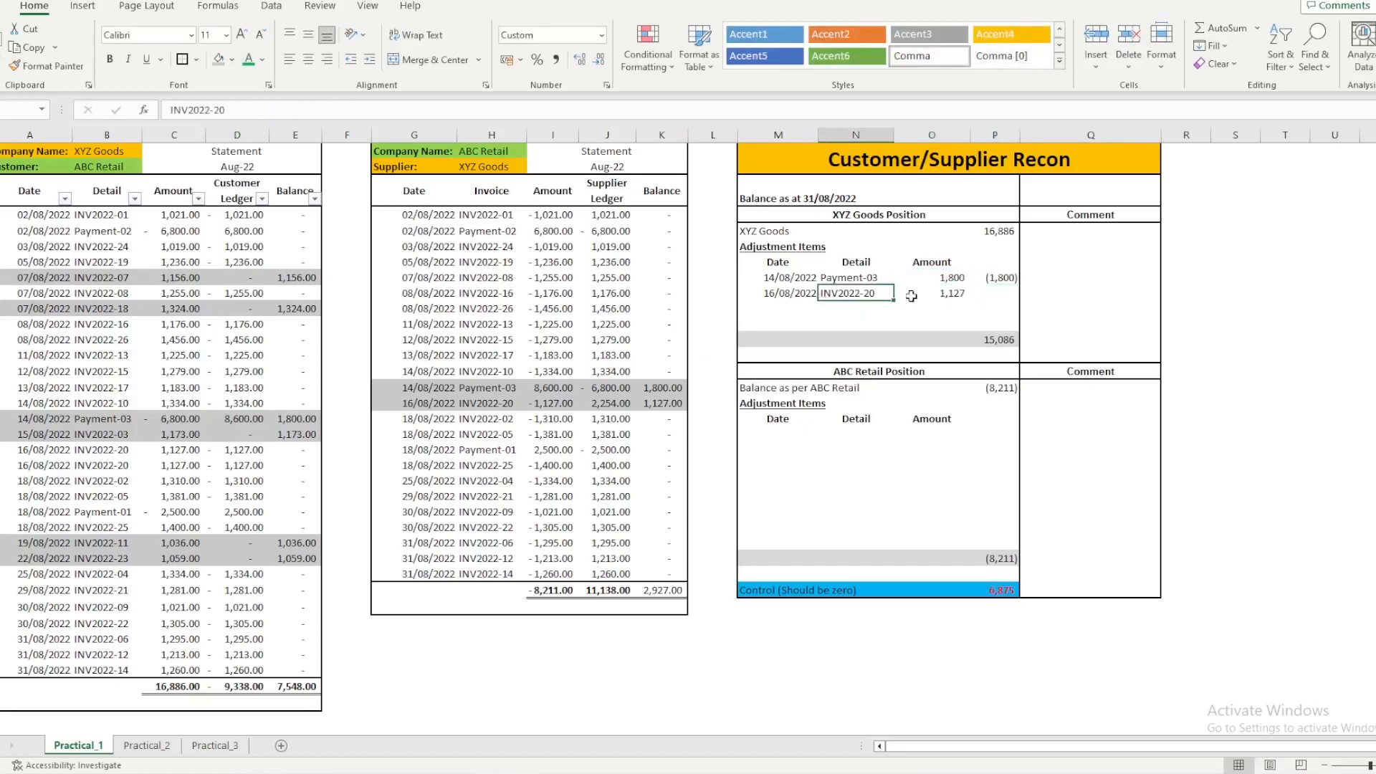
key(shift+Right)
click(801, 293)
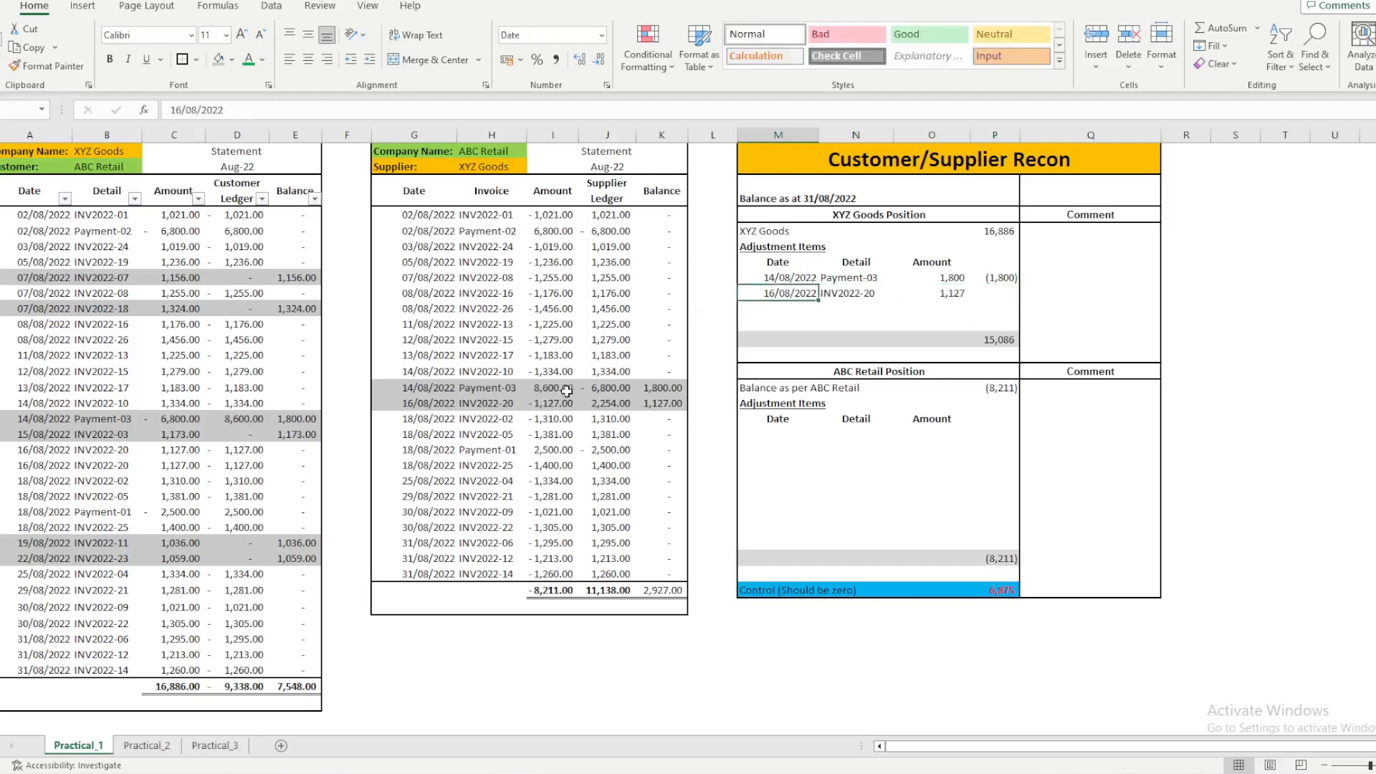
drag(435, 402, 561, 397)
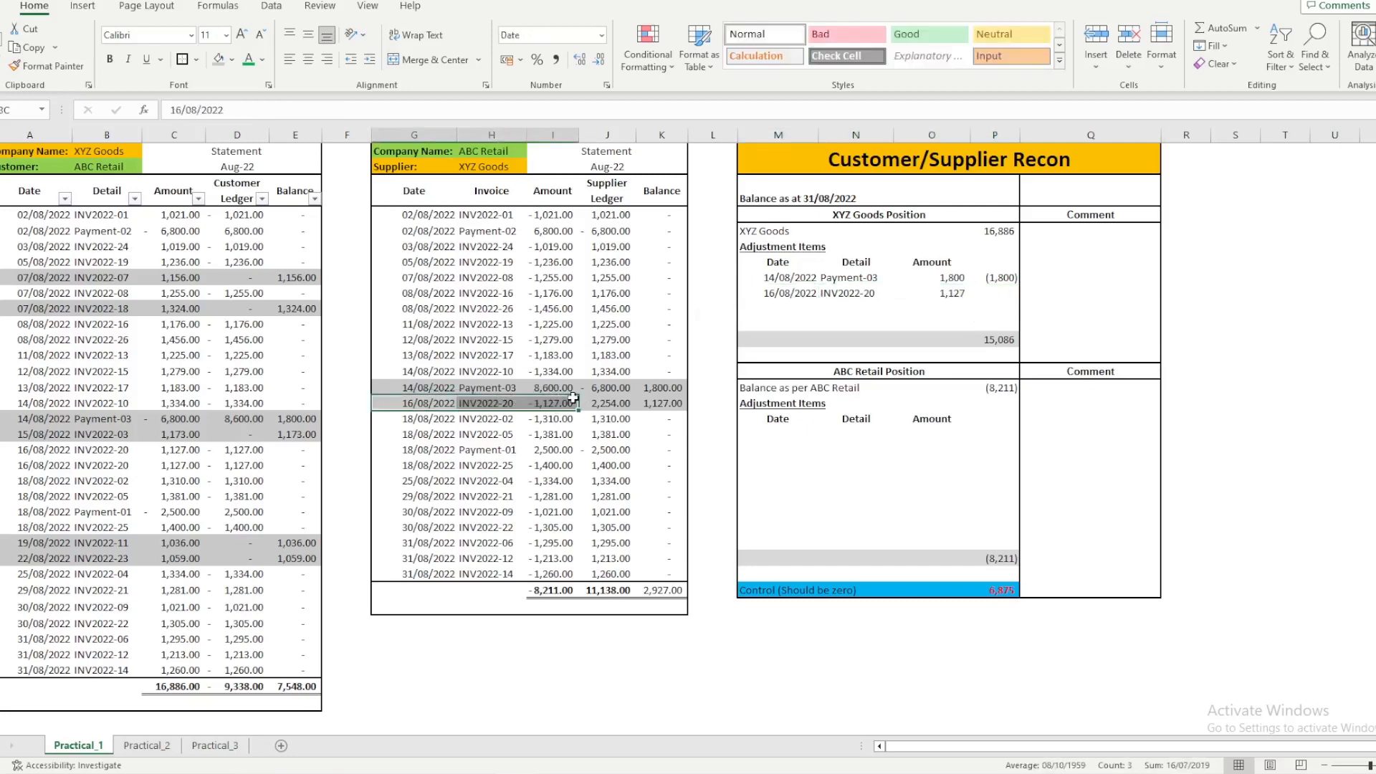
click(618, 400)
click(651, 403)
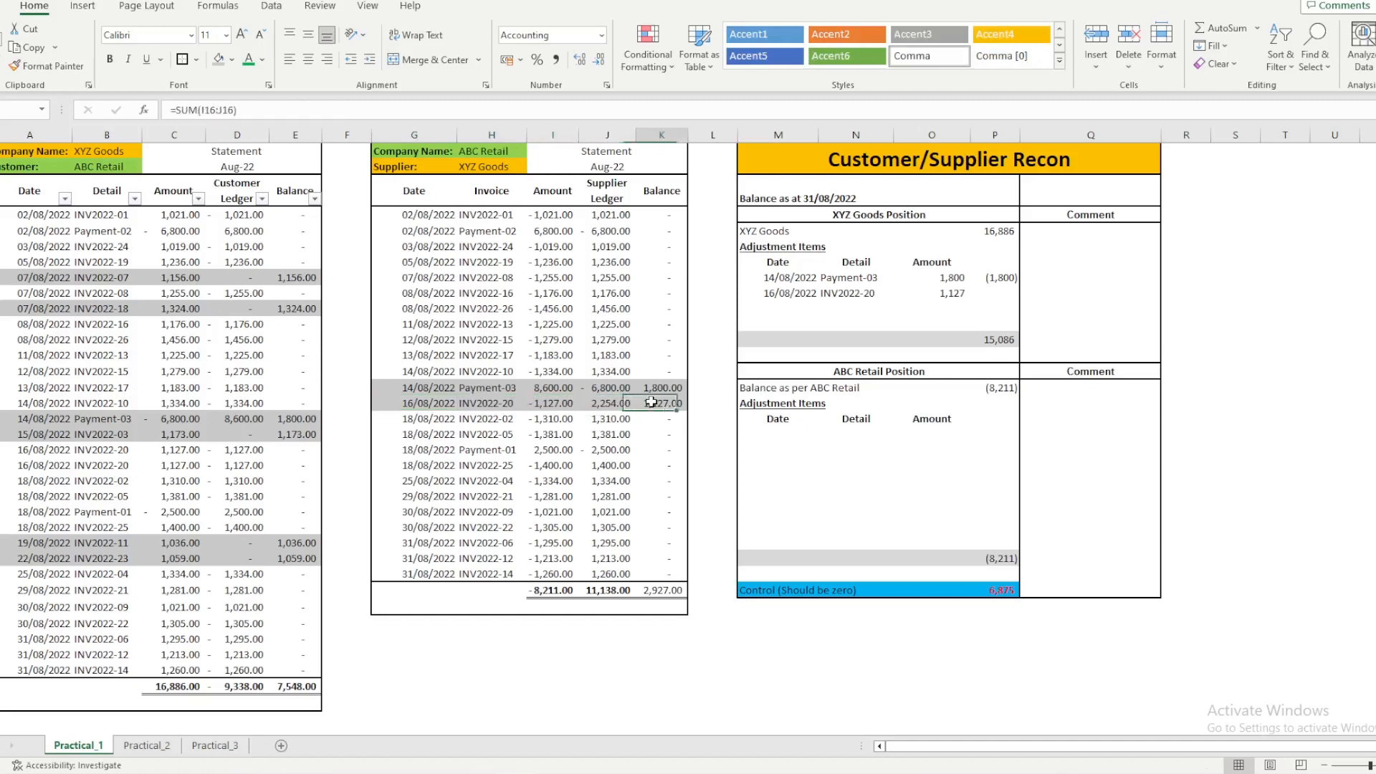
click(561, 403)
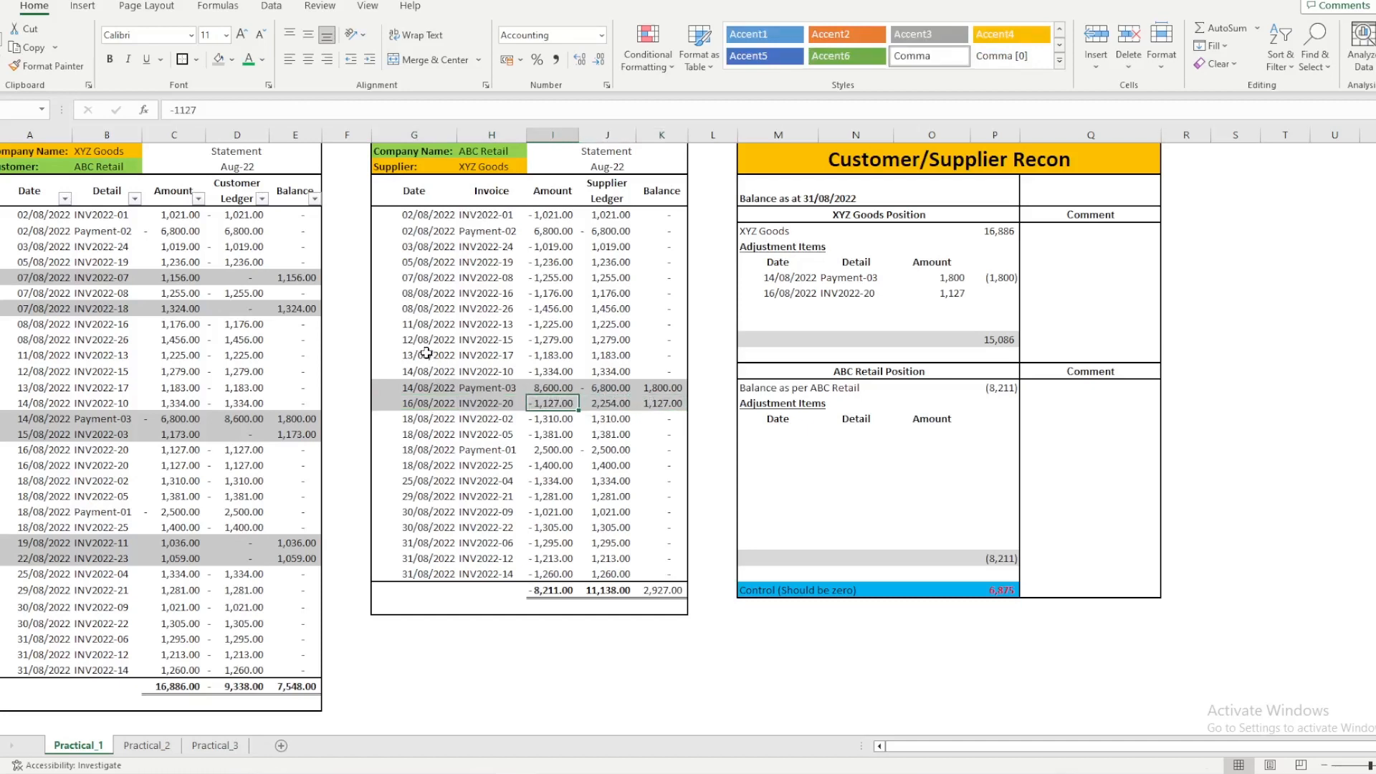
Step: Fill both INV2022-20 rows in the XYZ Goods ledger with the standard orange
click(135, 324)
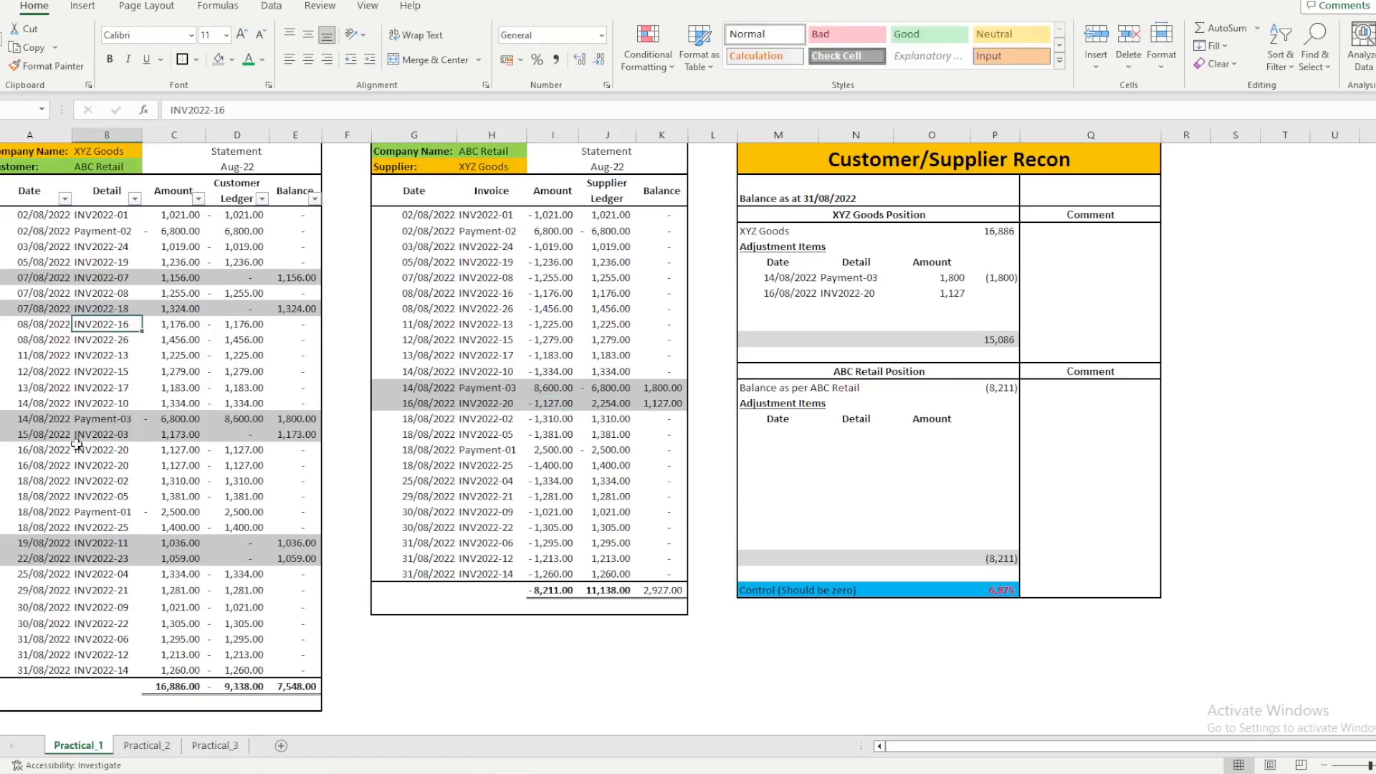
drag(33, 449, 287, 464)
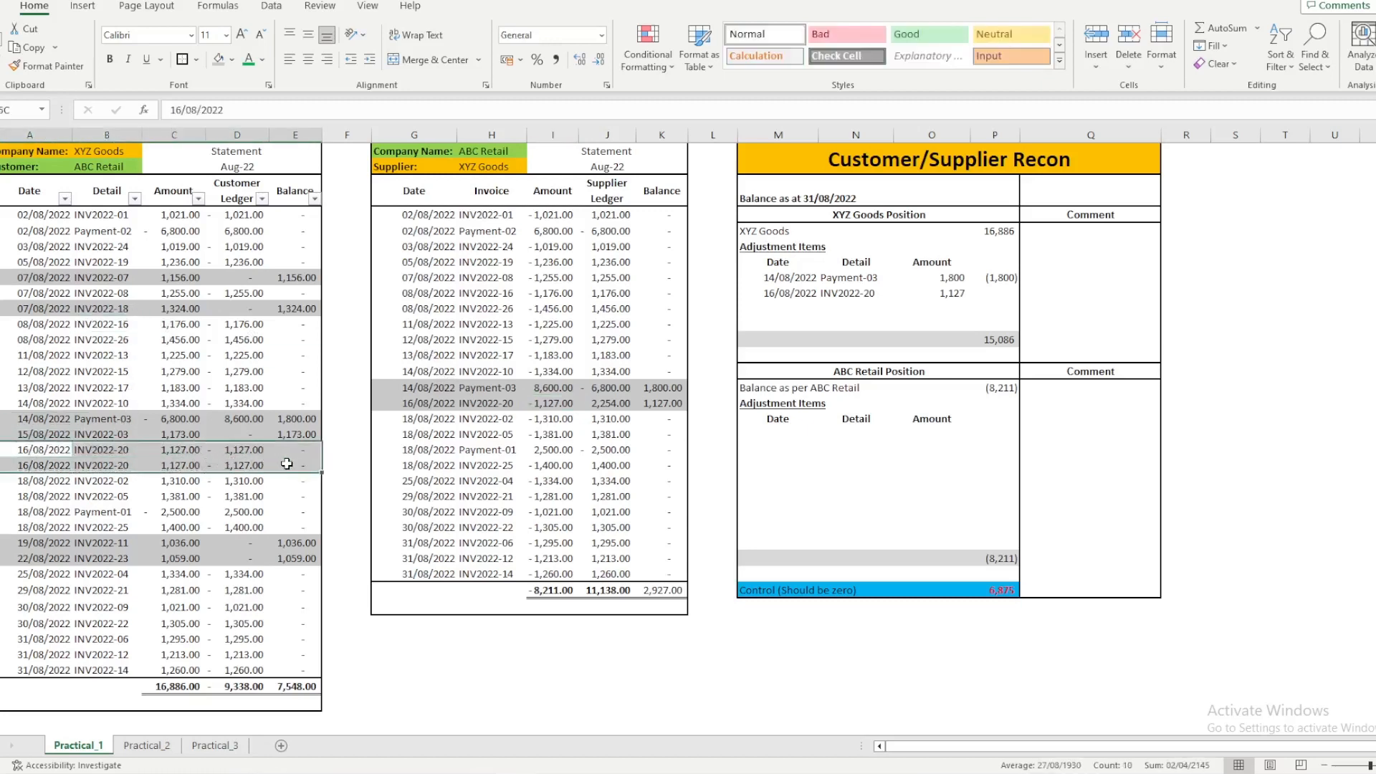
click(231, 61)
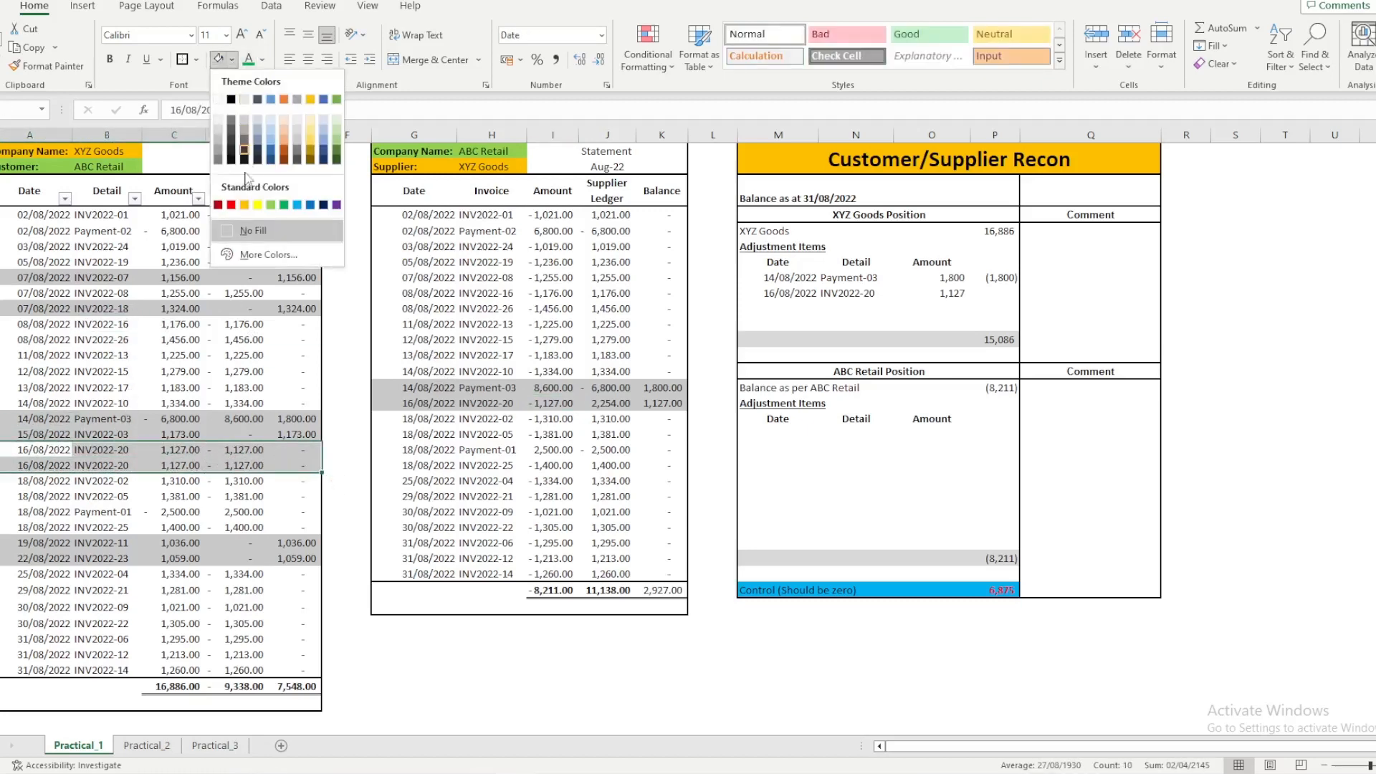
click(245, 205)
click(185, 485)
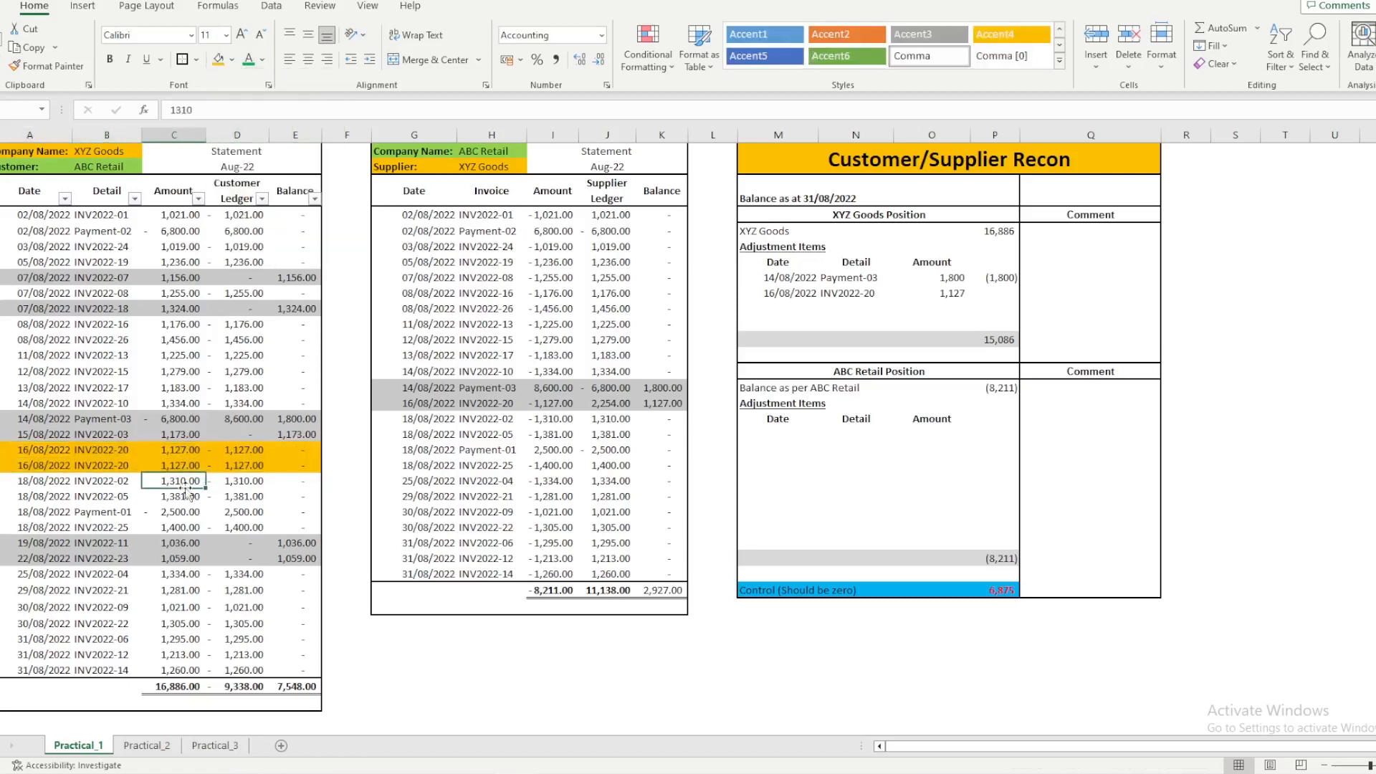
Step: Enter =-O9 in P9 to deduct the INV2022-20 adjustment from the XYZ Goods position
click(1008, 290)
text(=)
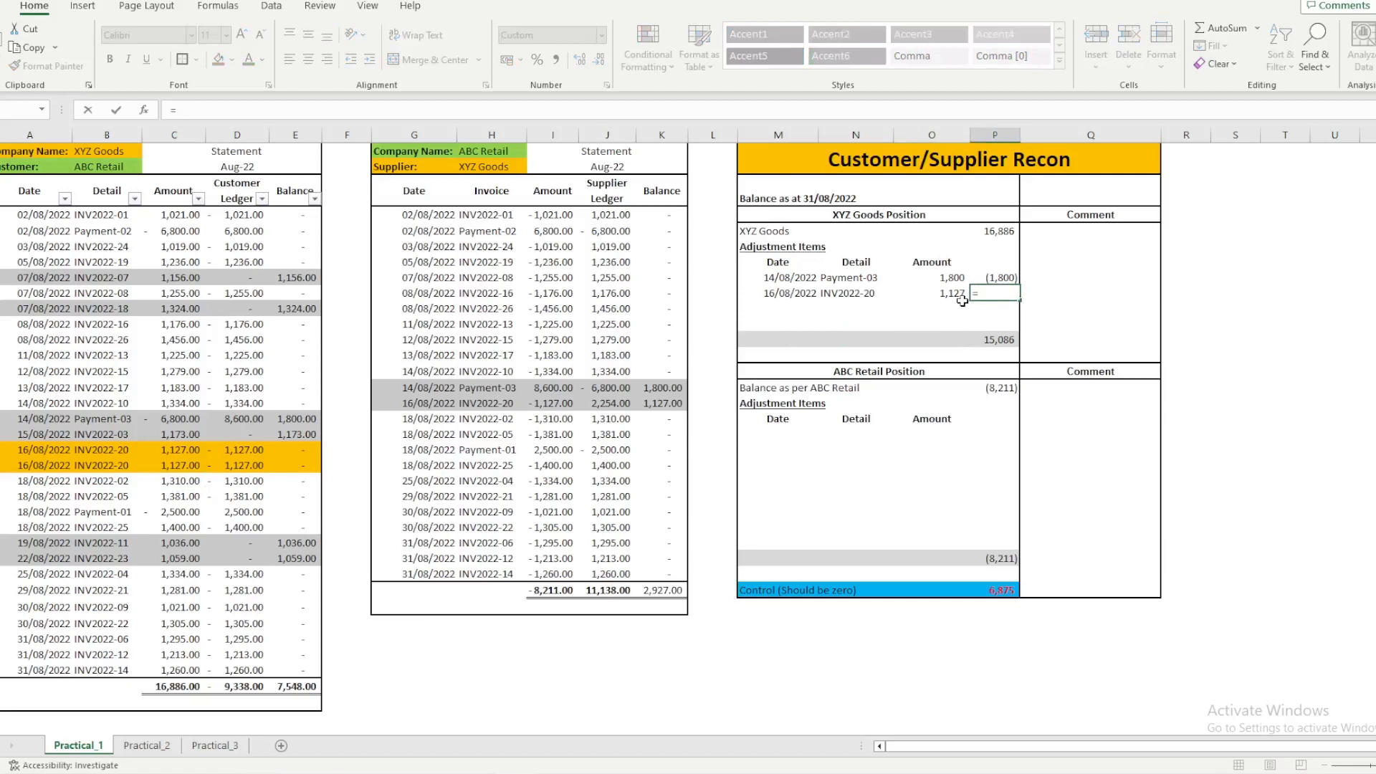
text(-)
click(963, 299)
key(Return)
Step: Add the XYZ Goods Position comments "Payment incorrect" for Payment-03 and "Double invoice" for INV2022-20
click(1052, 282)
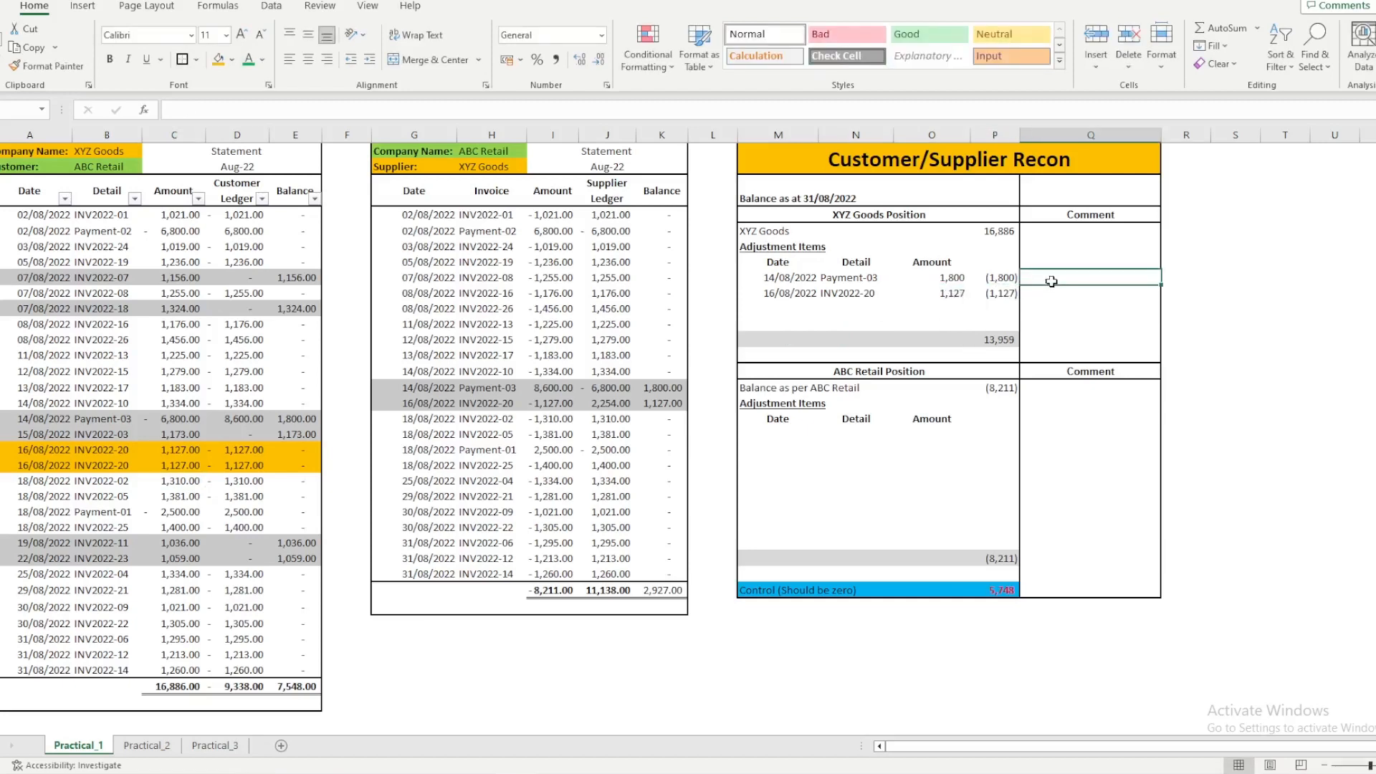
text(Invoi)
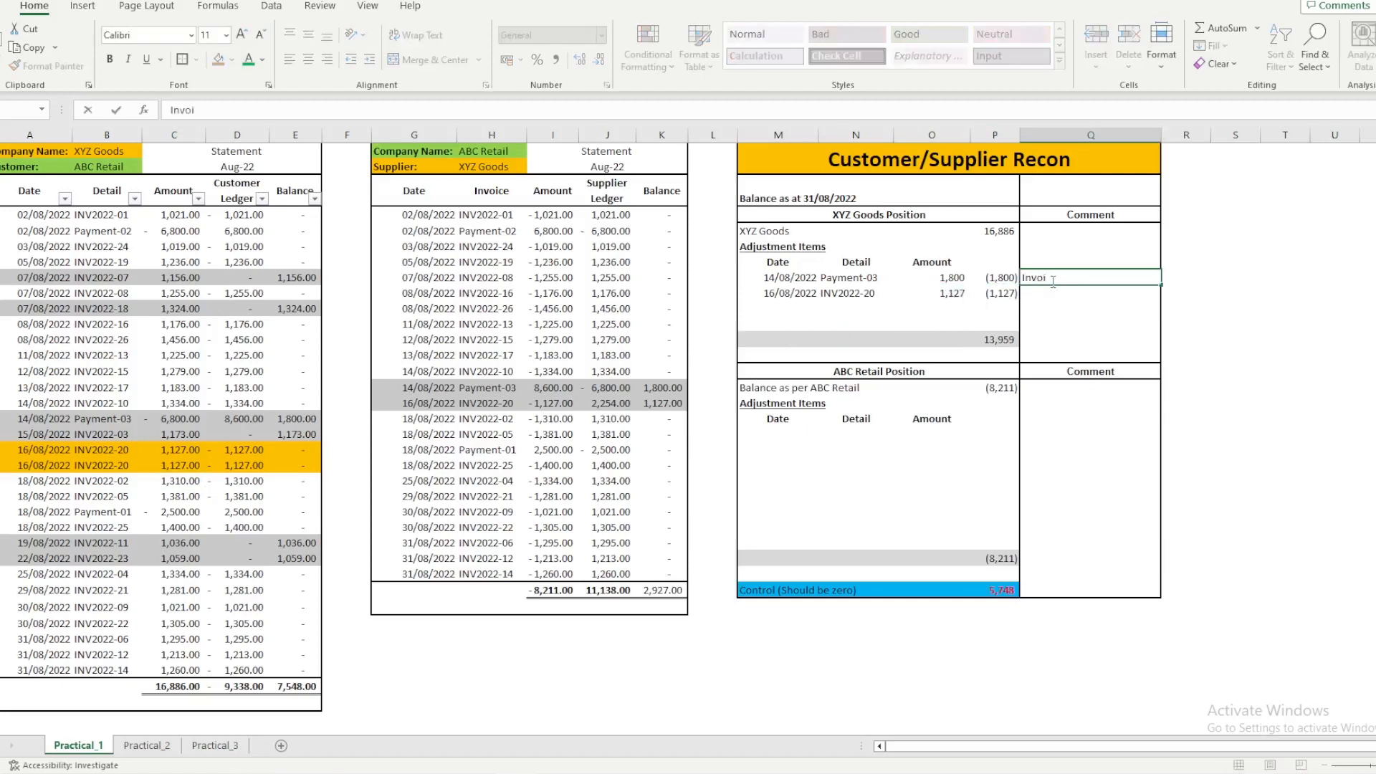
key(Escape)
text(Payment incorrect)
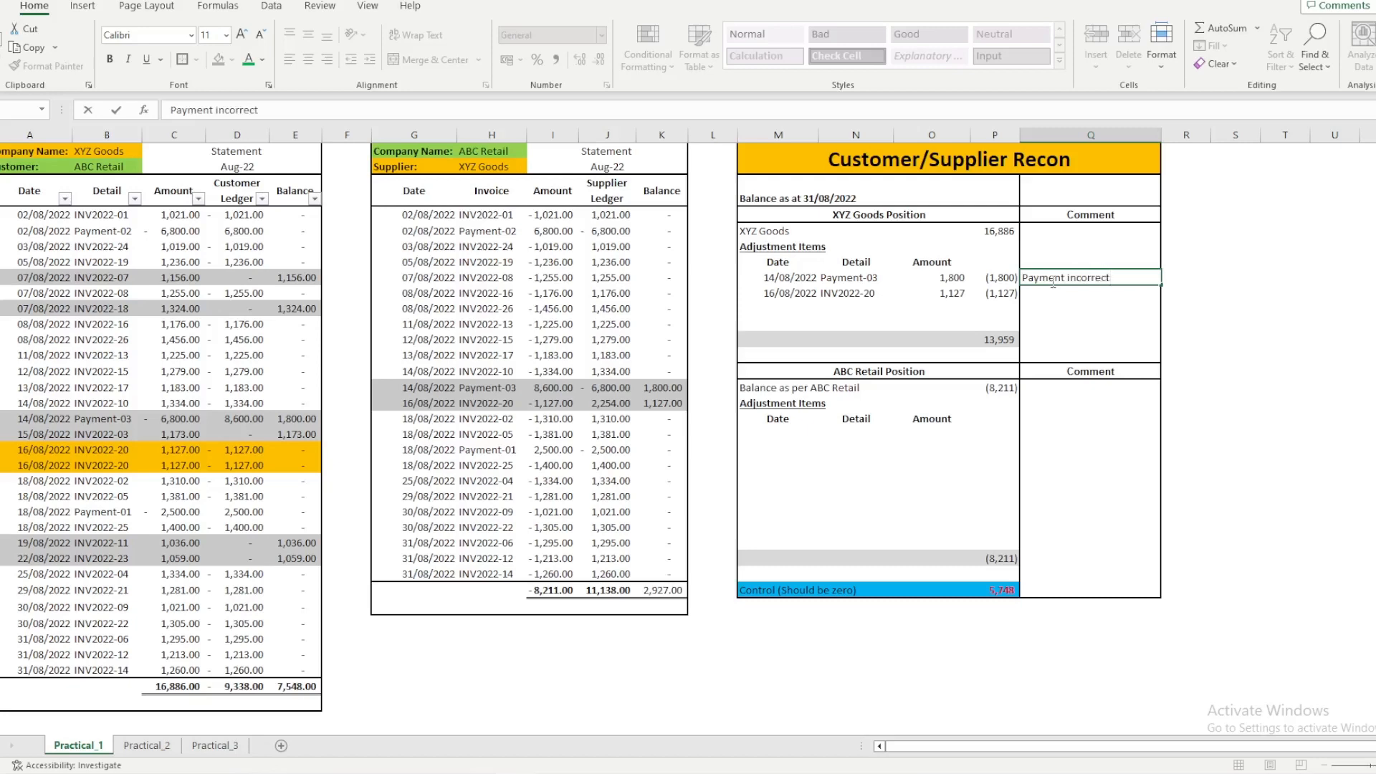
key(Return)
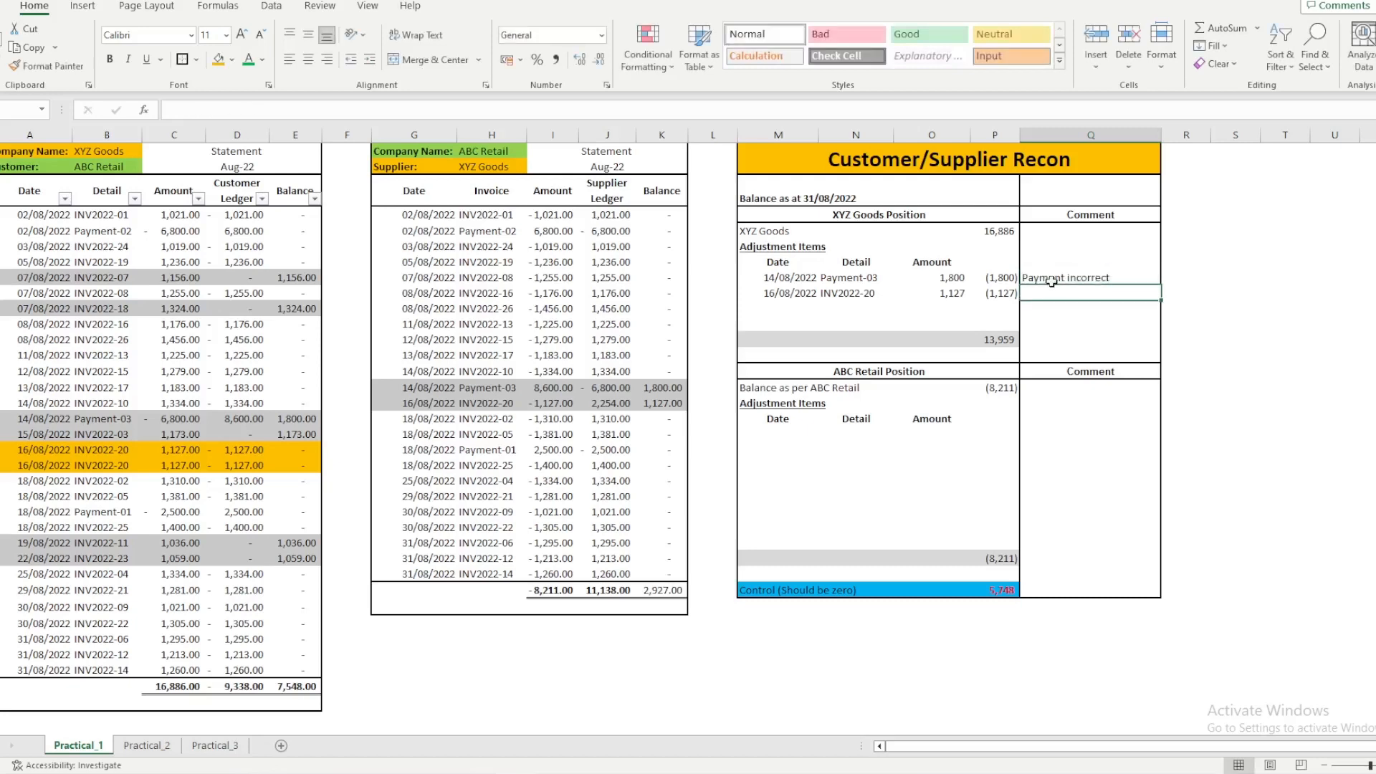
text(Double)
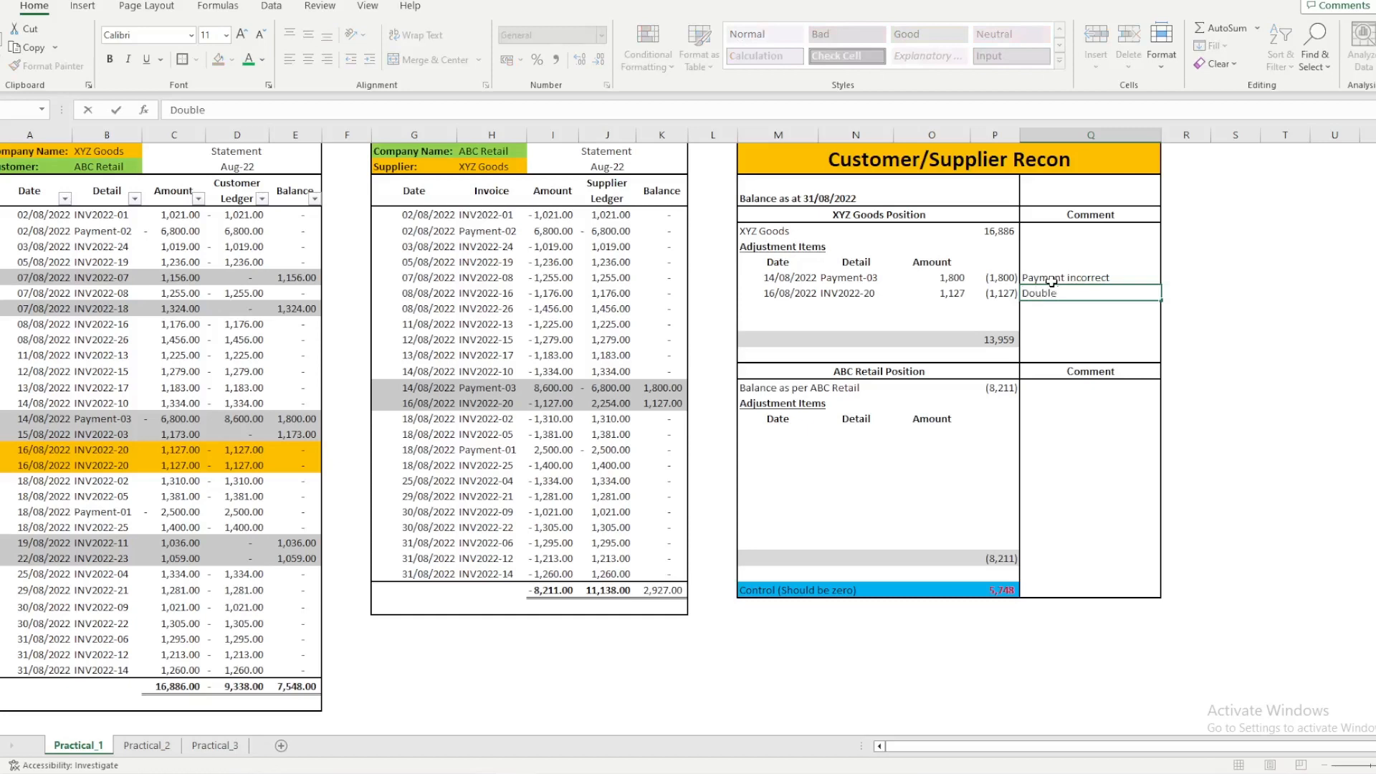
text( invoice)
key(Return)
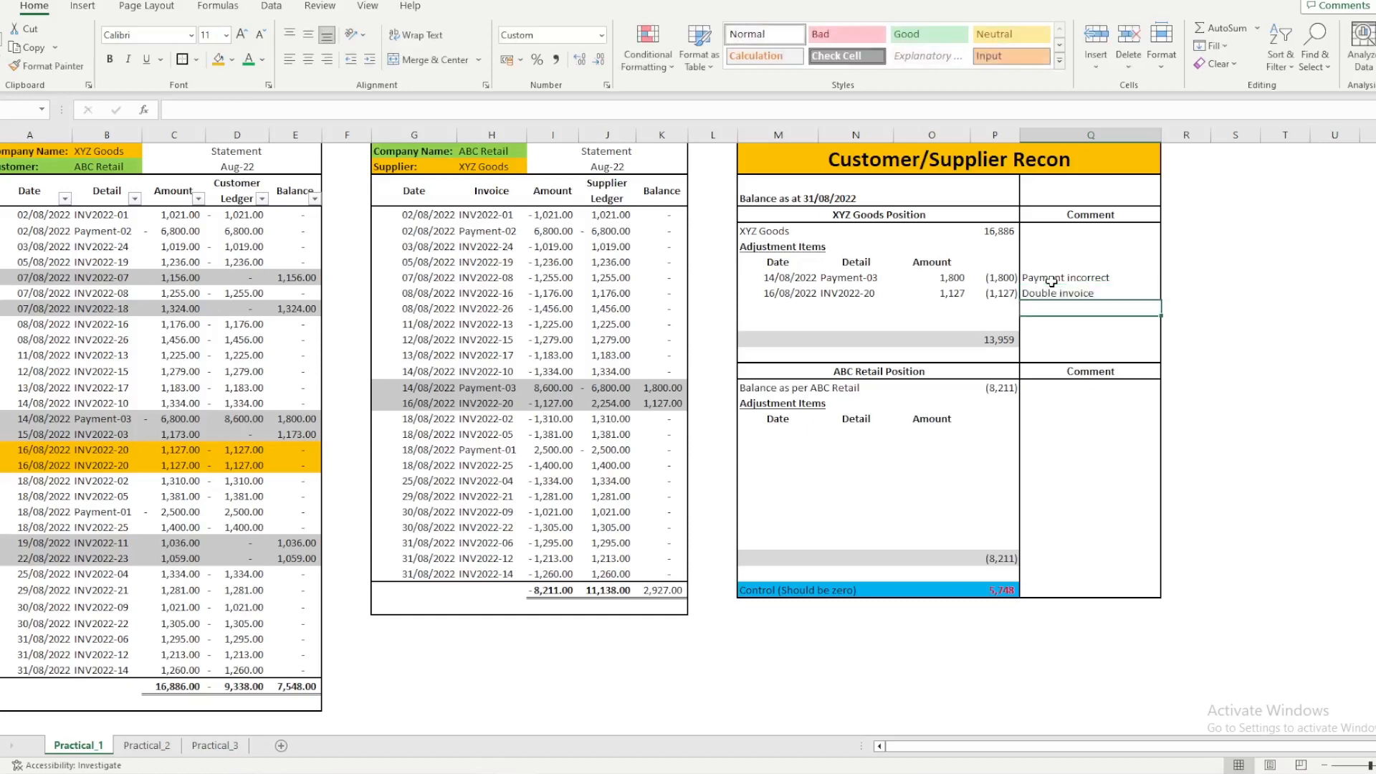
click(995, 323)
click(813, 433)
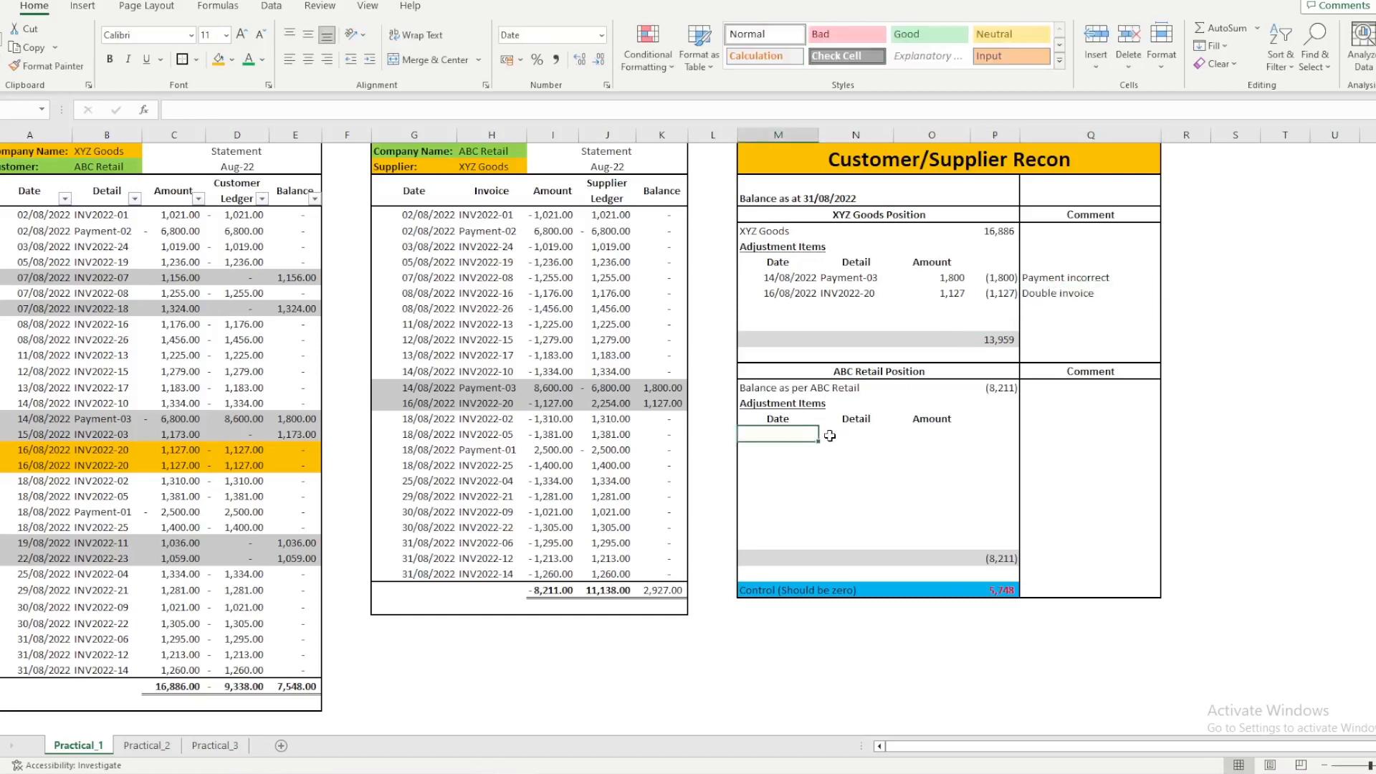
click(831, 438)
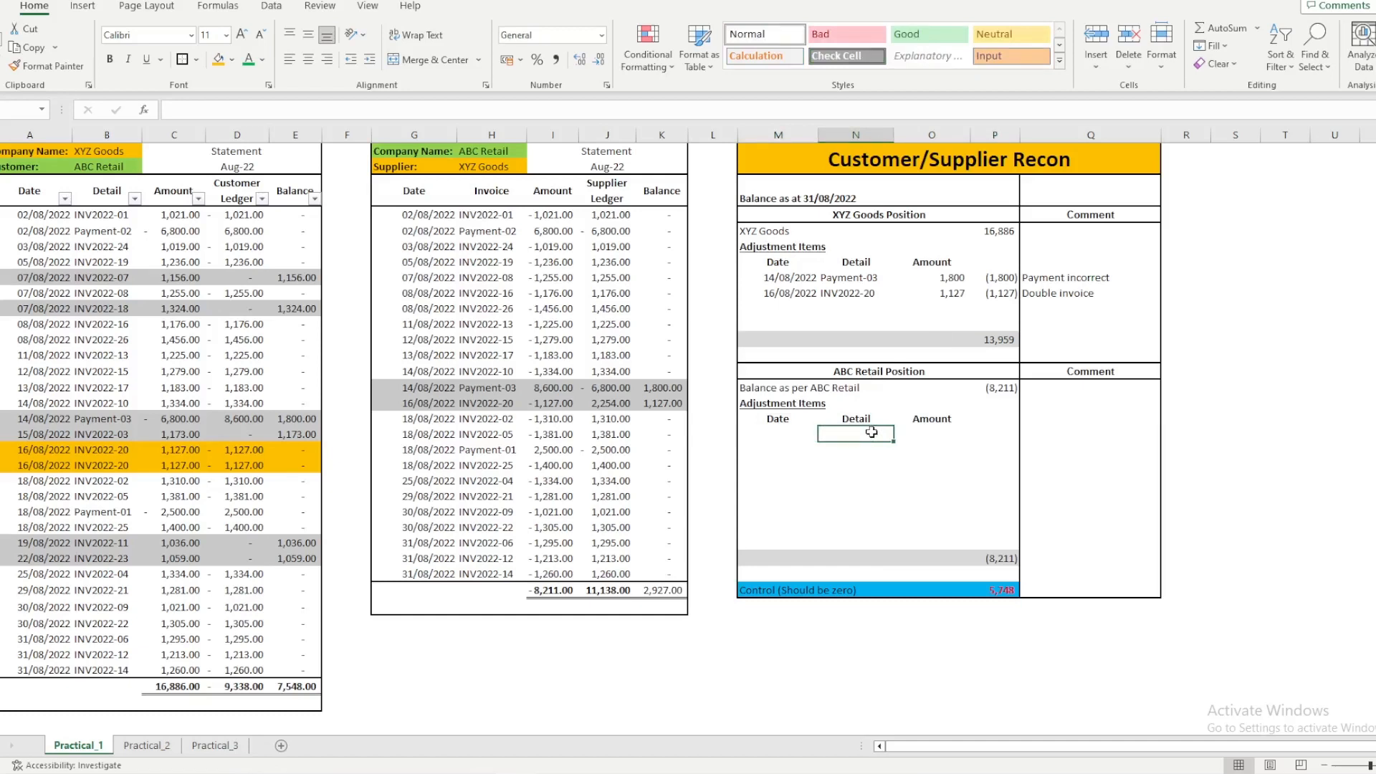
click(795, 433)
click(43, 277)
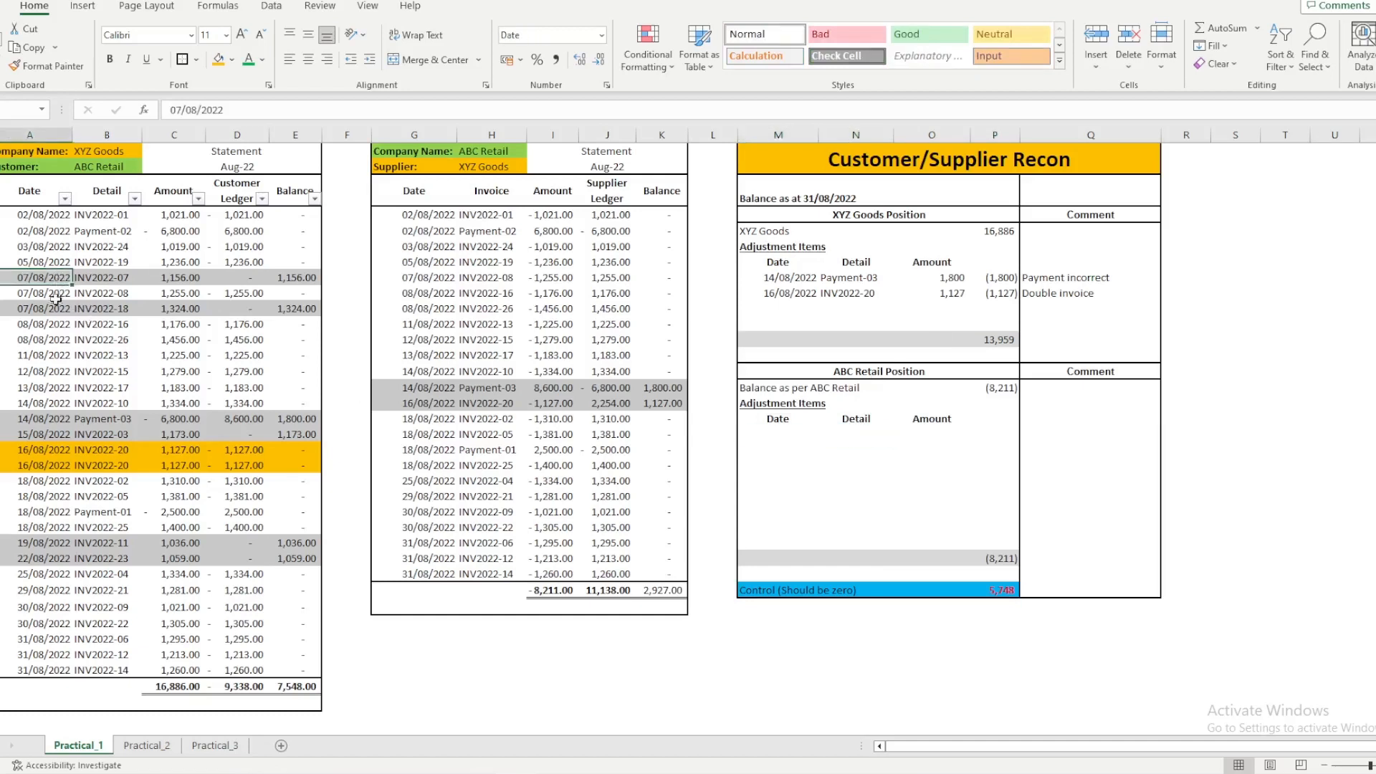
ctrl+click(57, 308)
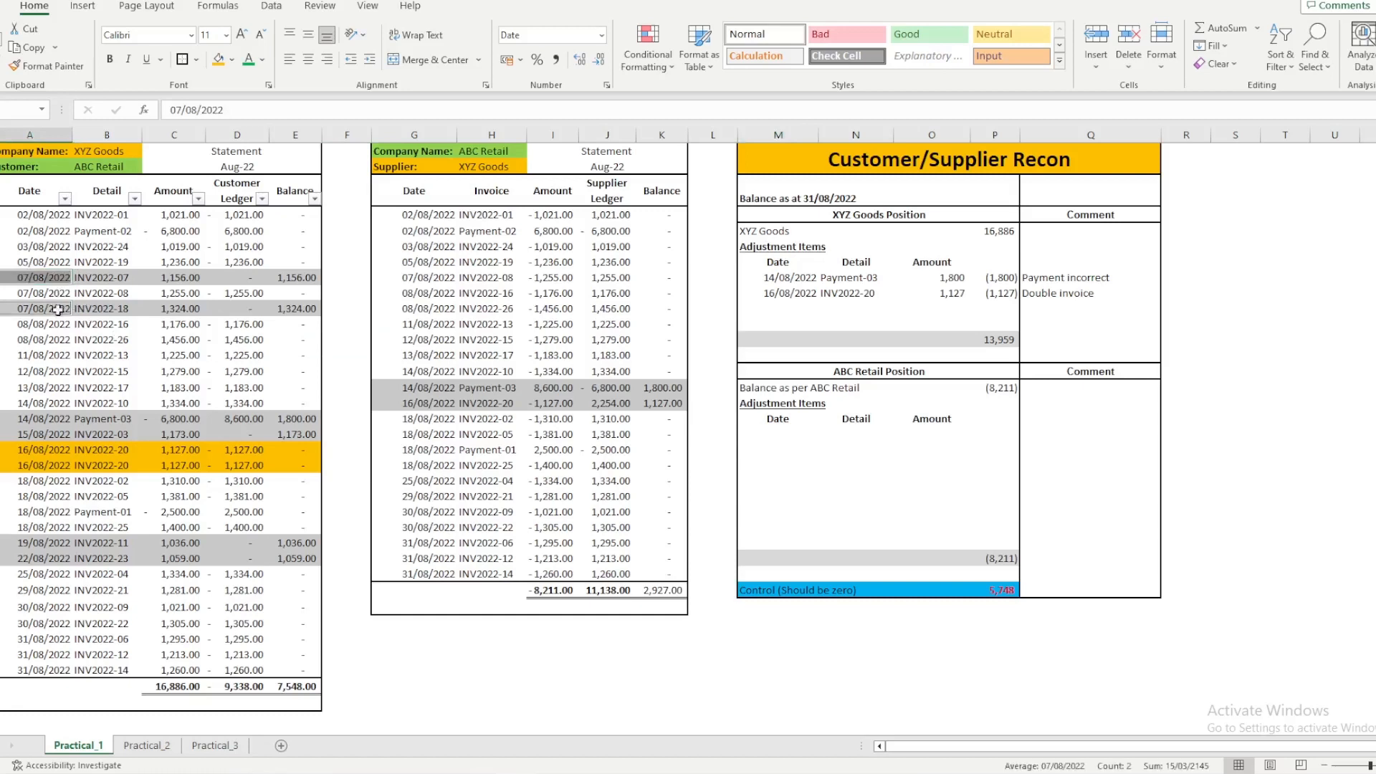
ctrl+click(53, 435)
ctrl+click(52, 543)
ctrl+click(52, 556)
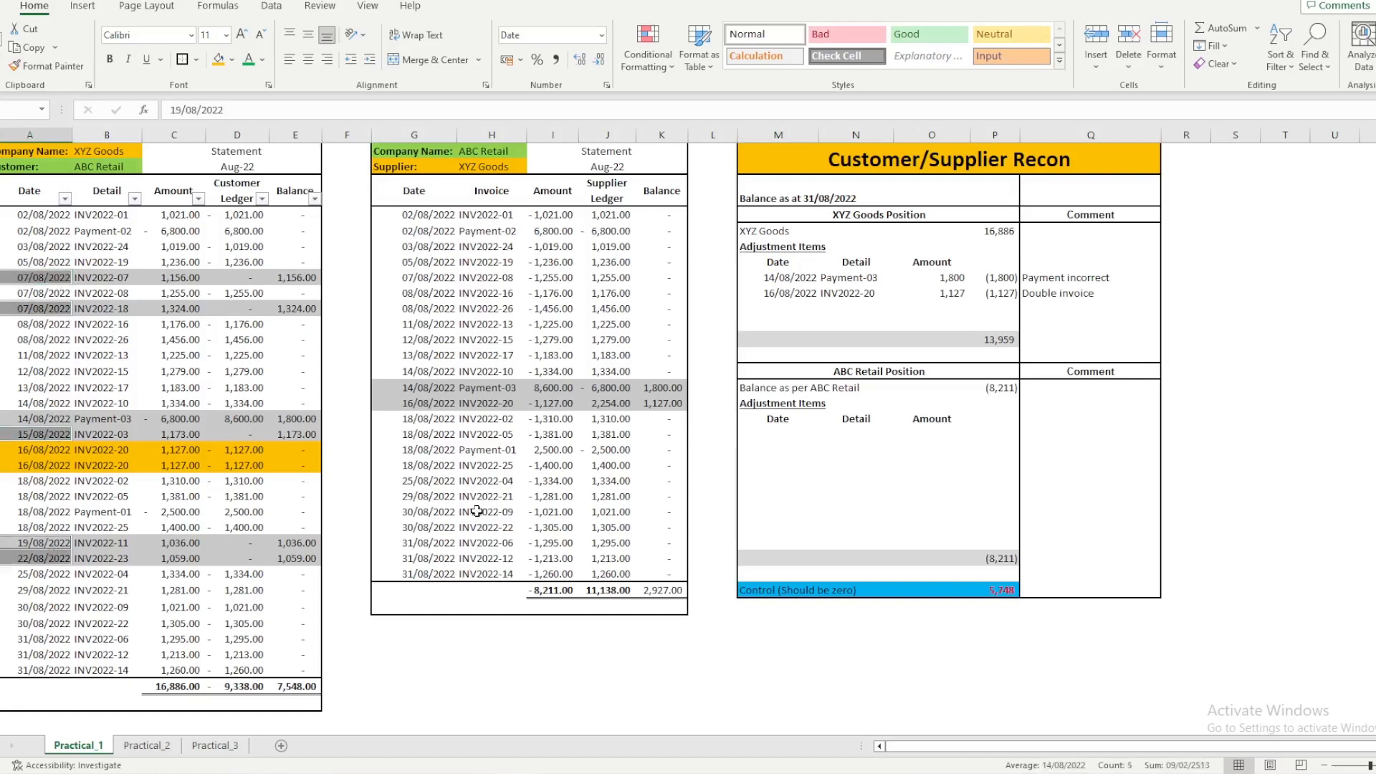
key(ctrl+x)
key(Escape)
Step: Copy the XYZ Goods dates for INV2022-07, -18, -03, -11 and -23 as values into the ABC Retail Position's Date column
drag(52, 558, 51, 545)
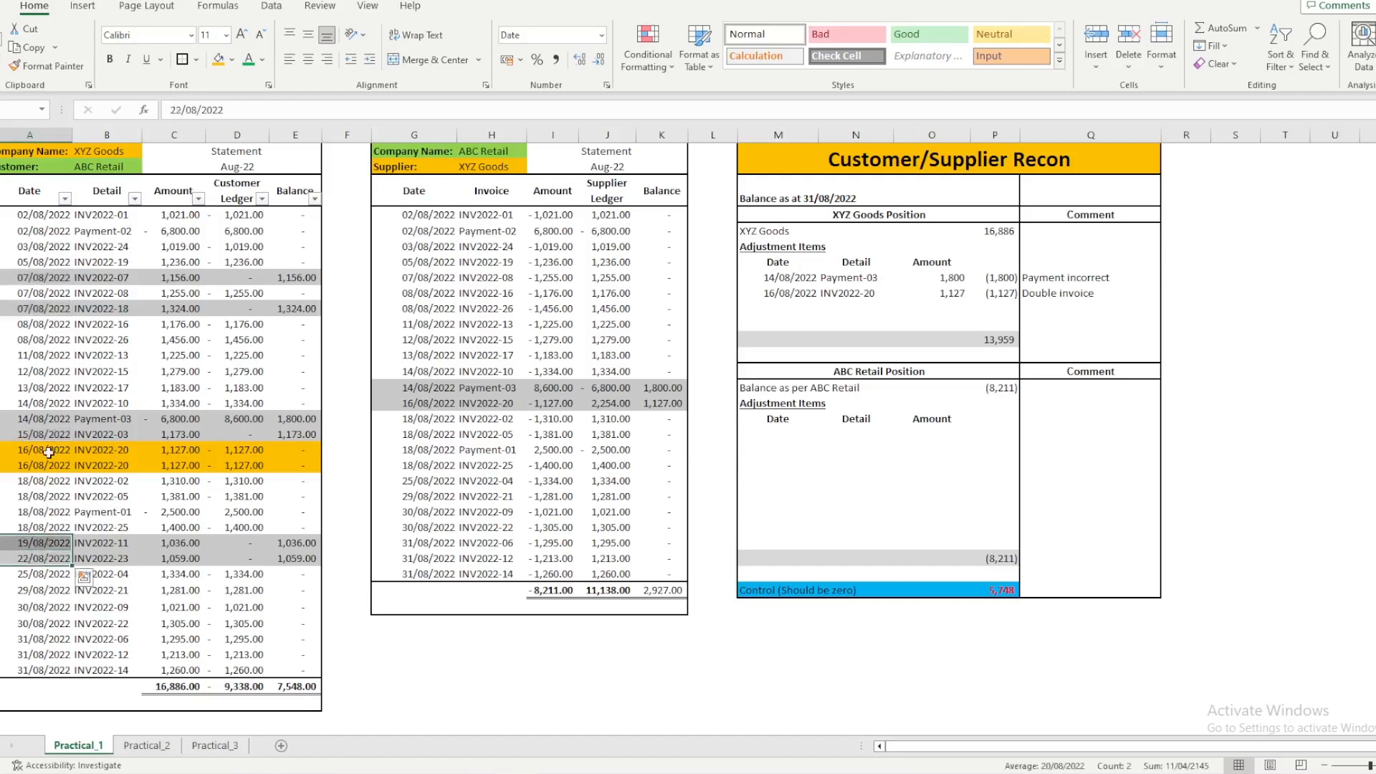
ctrl+click(50, 435)
ctrl+click(57, 310)
ctrl+click(56, 278)
key(ctrl+c)
right_click(794, 426)
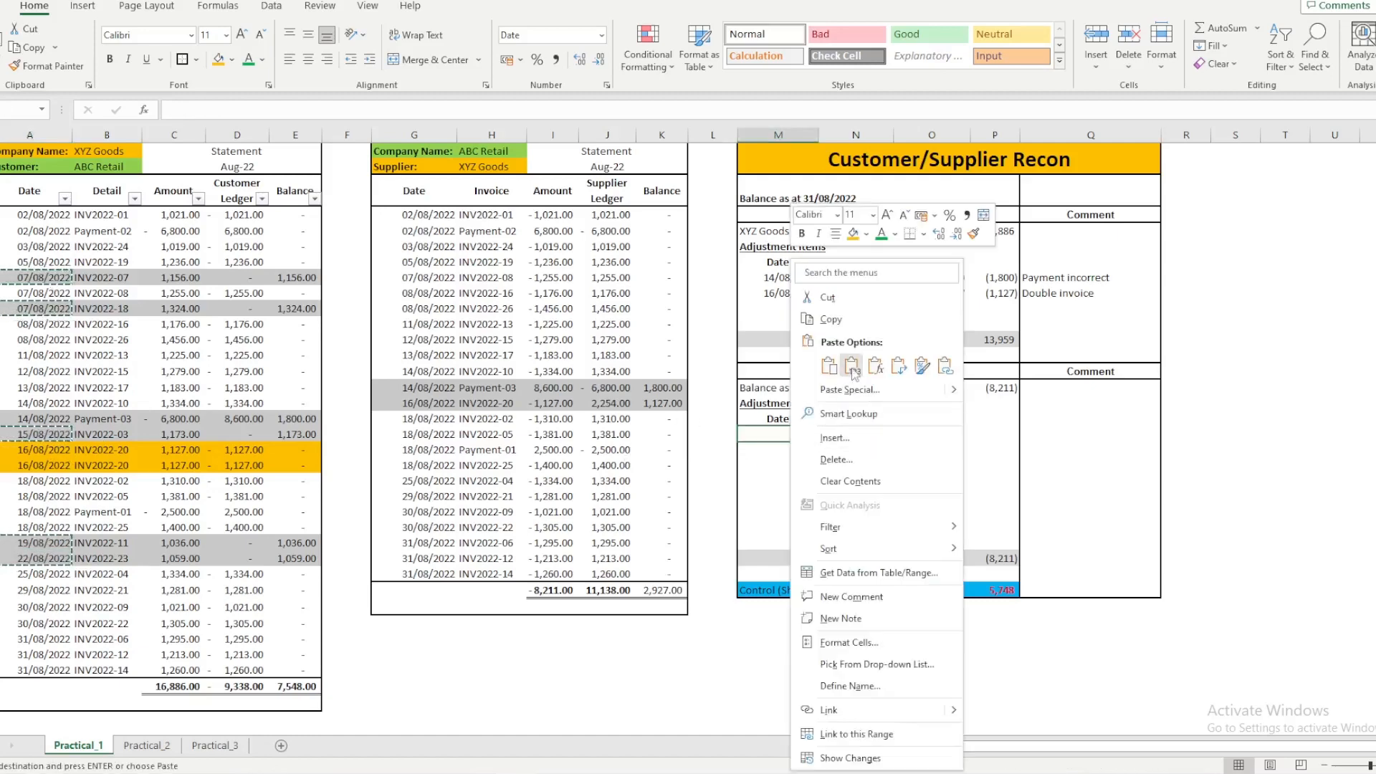
click(852, 366)
Step: Copy the five matching invoice numbers, INV2022-07, -18, -03, -11 and -23, as values into the ABC Retail Position's Detail column
click(107, 280)
ctrl+click(112, 312)
ctrl+click(107, 435)
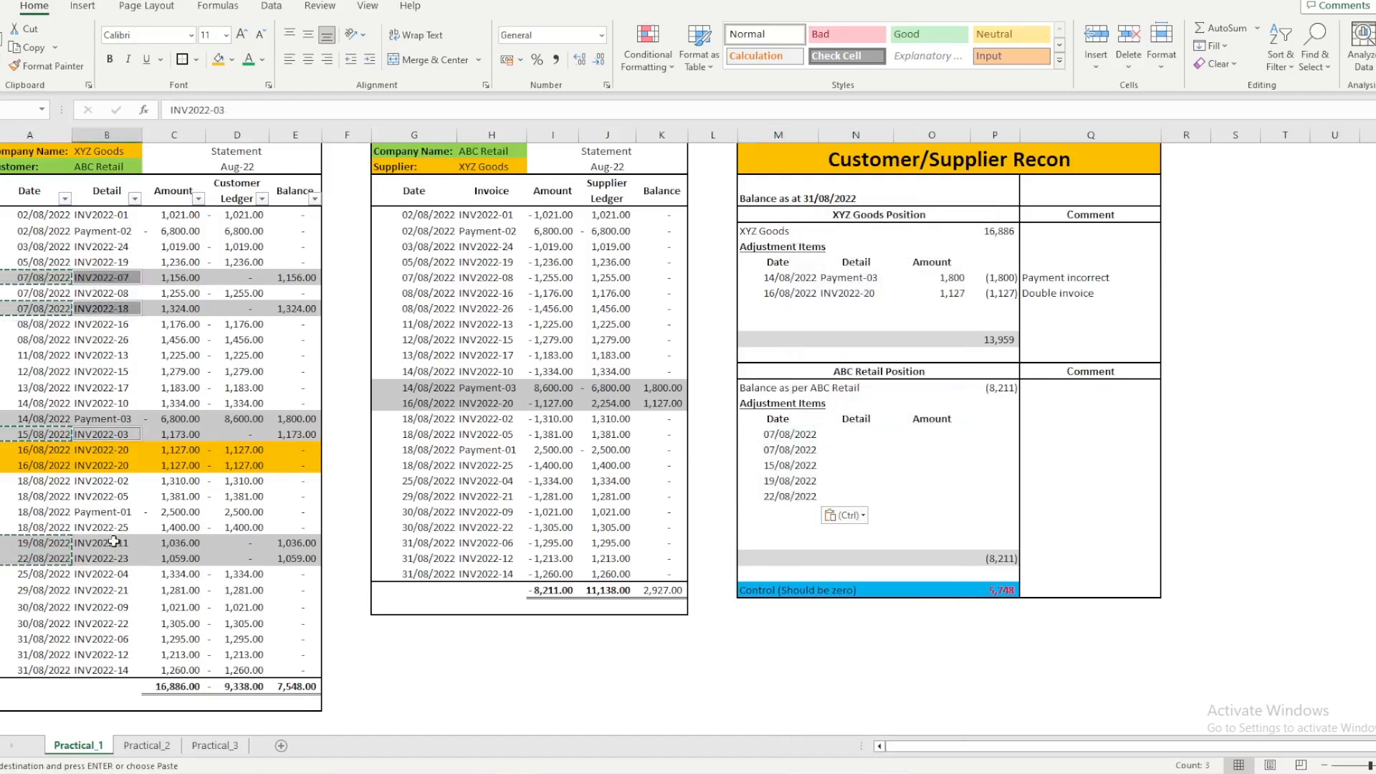
drag(107, 542, 108, 558)
key(ctrl+c)
right_click(846, 436)
click(912, 368)
Step: Enter =SUMIF($B$4:$B$33,N18,$E$4:$E$33) in O18 to fetch the INV2022-07 adjustment amount
click(921, 434)
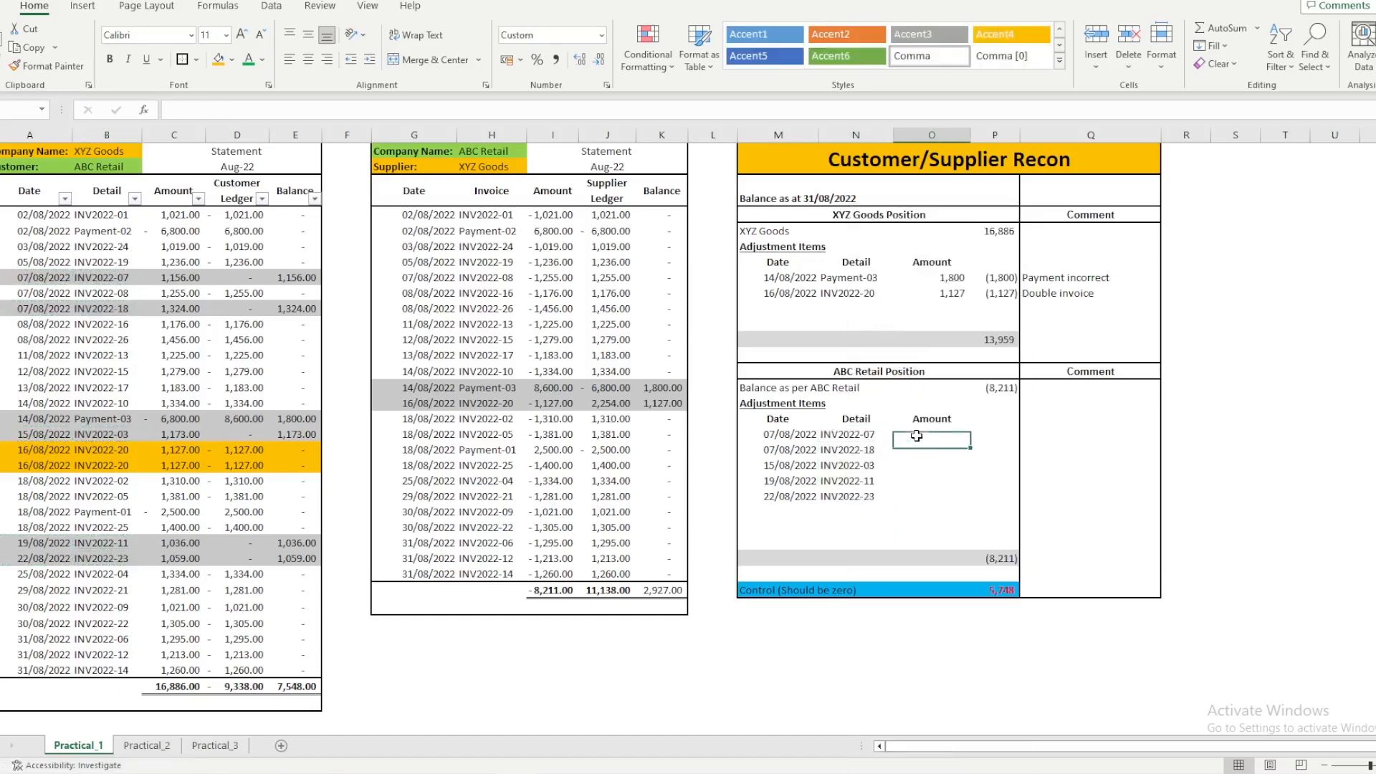
text(=SUMIF()
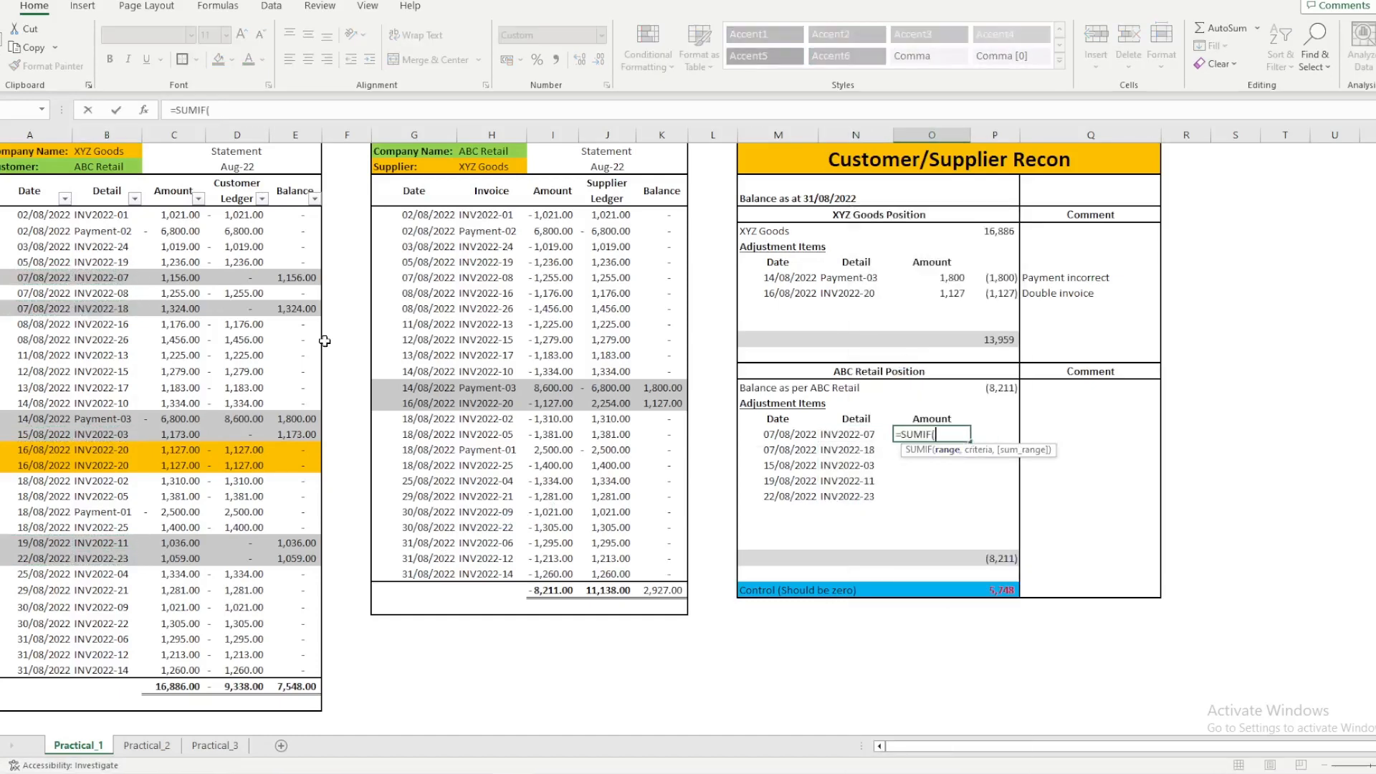
drag(108, 214, 107, 670)
text(,)
click(854, 433)
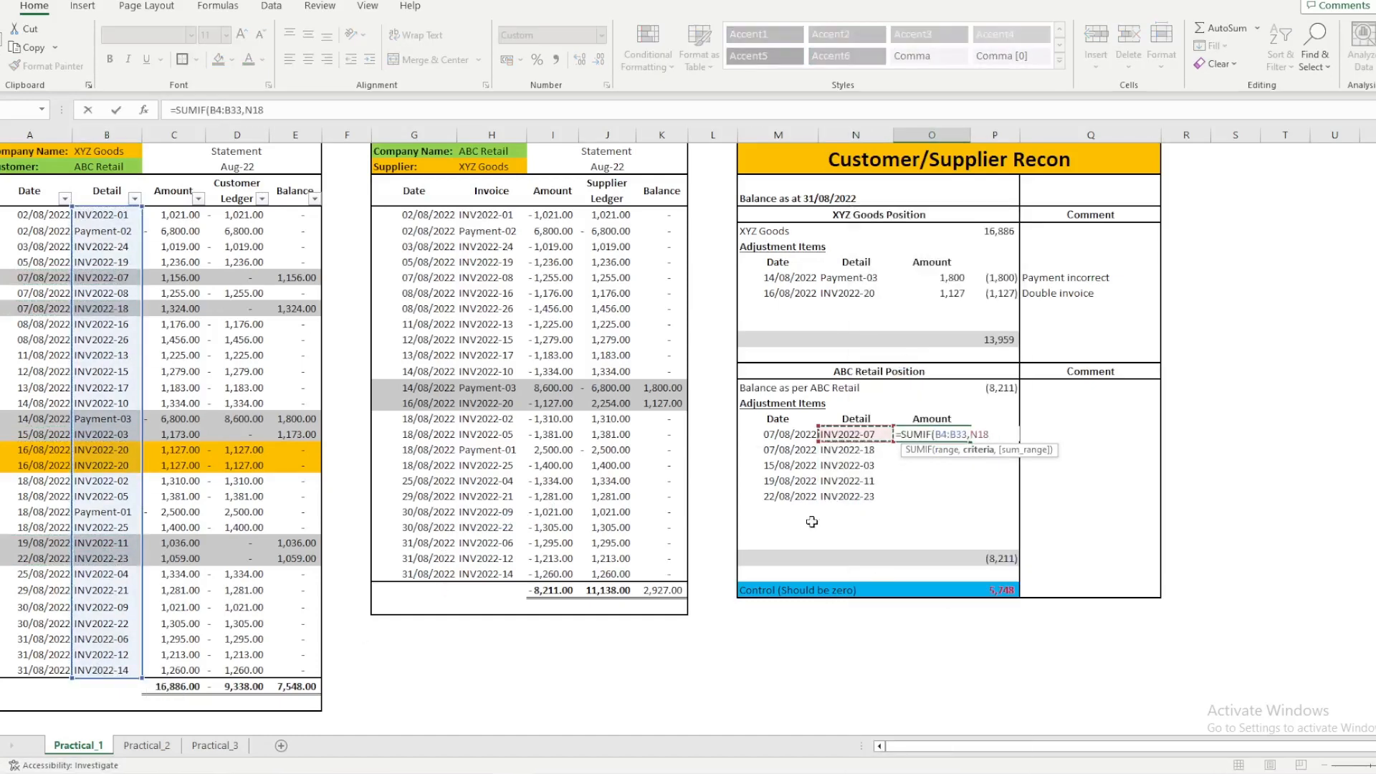
drag(936, 434, 967, 435)
key(F4)
click(1015, 435)
text(,)
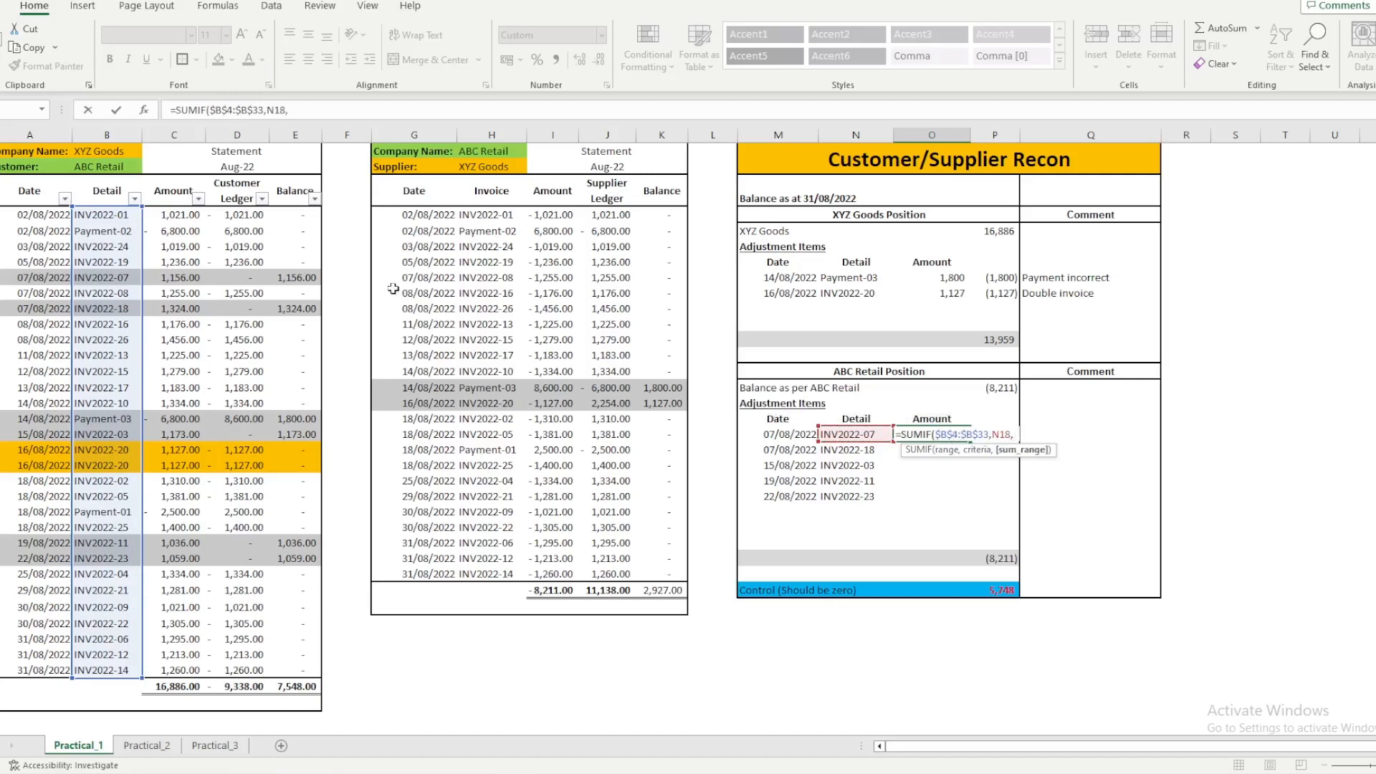
drag(302, 215, 307, 670)
key(F4)
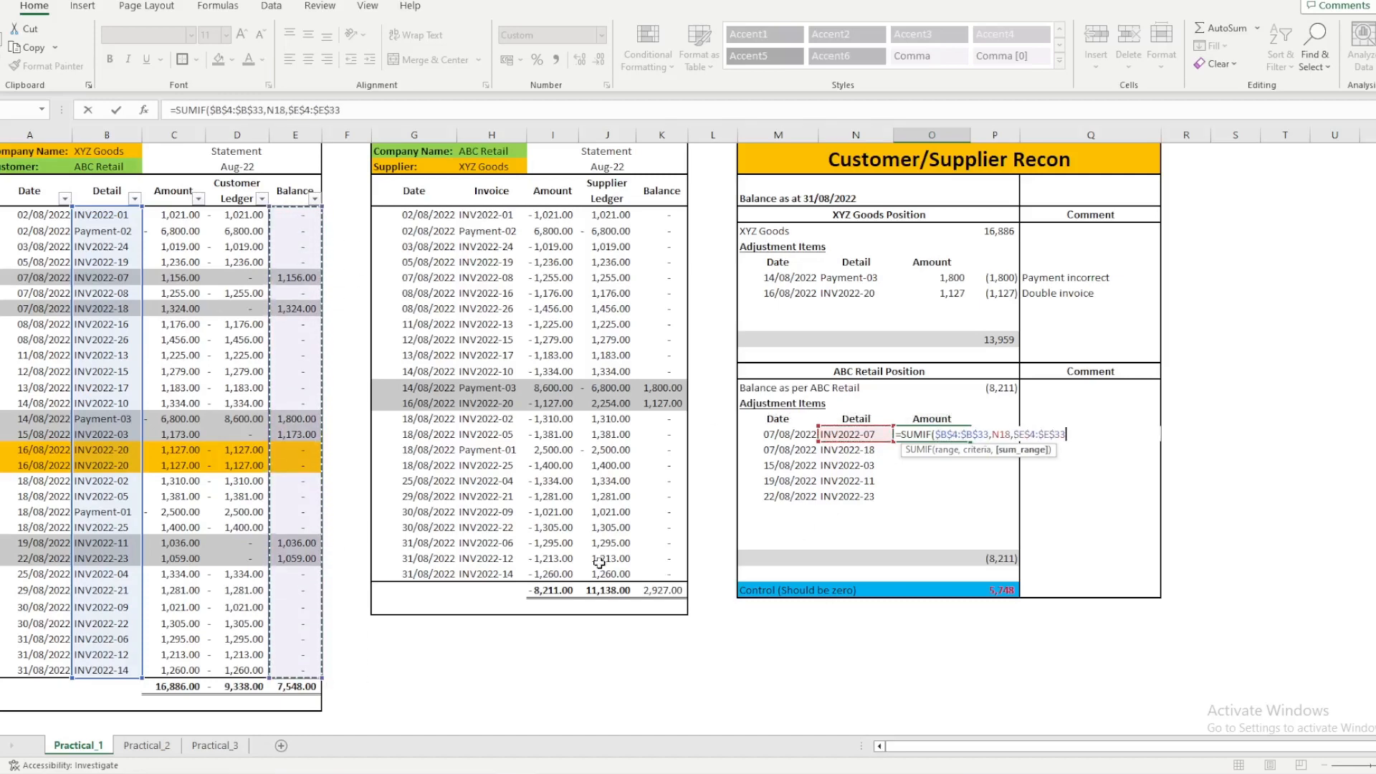
key(Return)
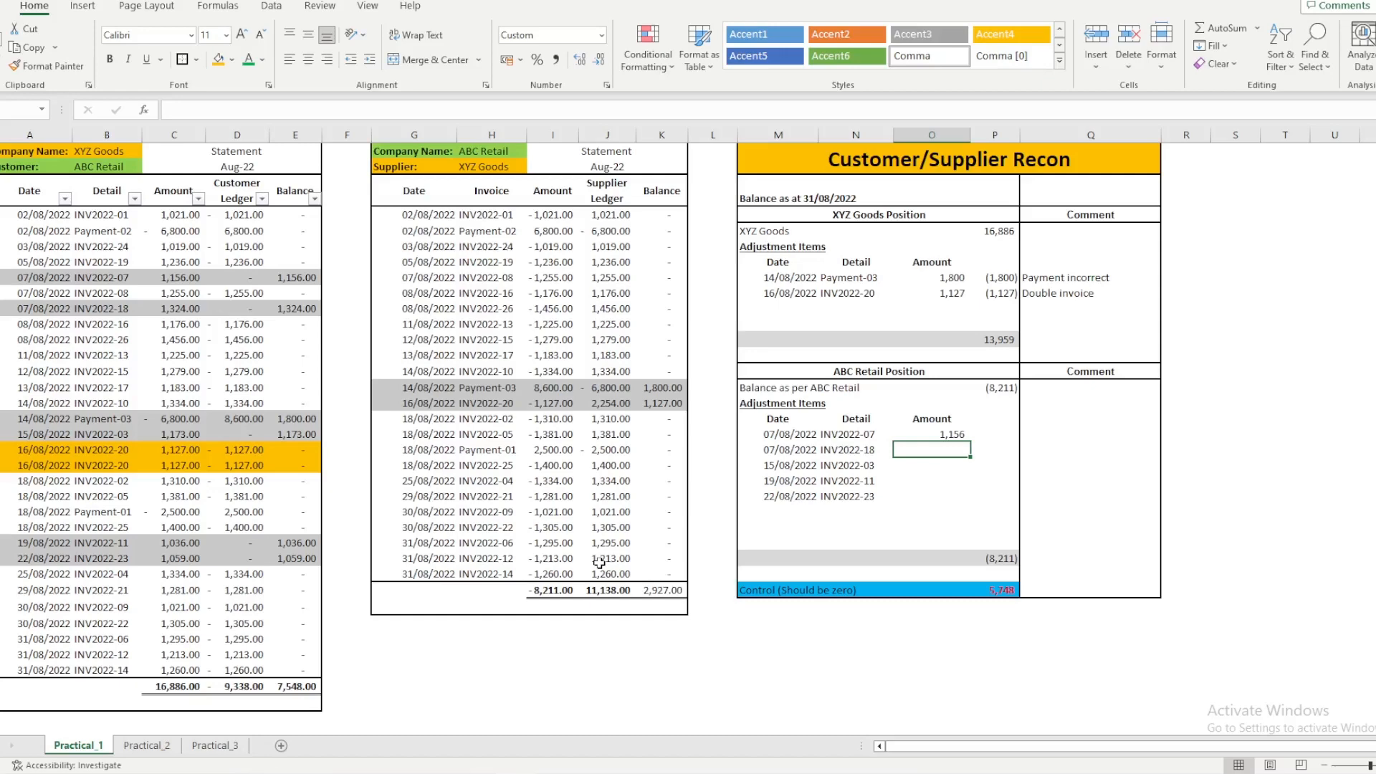
Step: Copy the SUMIF formula from O18 into O19:O22 for the other ABC Retail adjustments
click(932, 434)
key(ctrl+c)
drag(932, 449, 932, 496)
right_click(924, 469)
click(969, 80)
Step: Enter =-O18 in P18 and copy it into P19:P22 to deduct all five ABC Retail adjustments
click(988, 434)
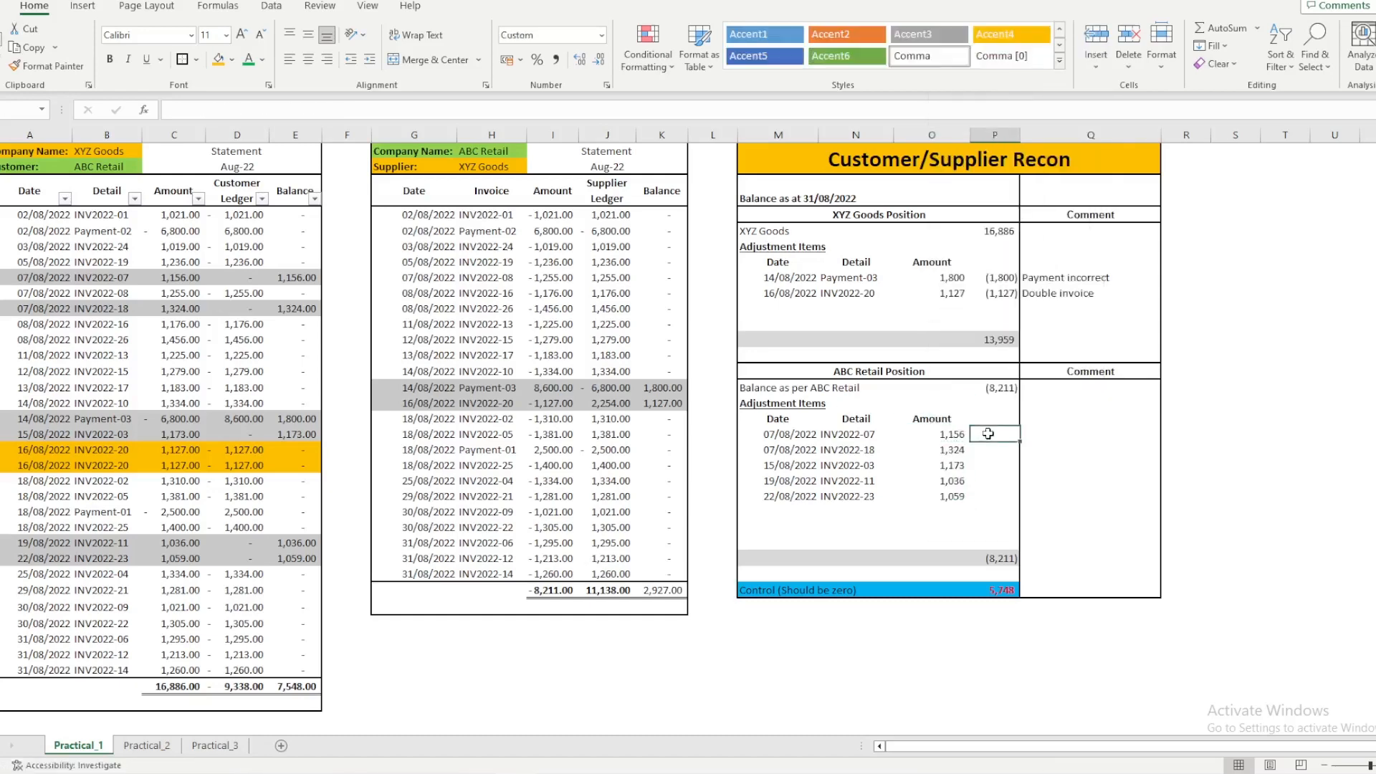
text(=-)
click(932, 434)
key(Return)
click(993, 433)
key(ctrl+c)
drag(995, 450, 995, 495)
right_click(995, 495)
click(1082, 86)
Step: Bold the Control (Should be zero) row and apply a border across it from column M to Q
click(789, 590)
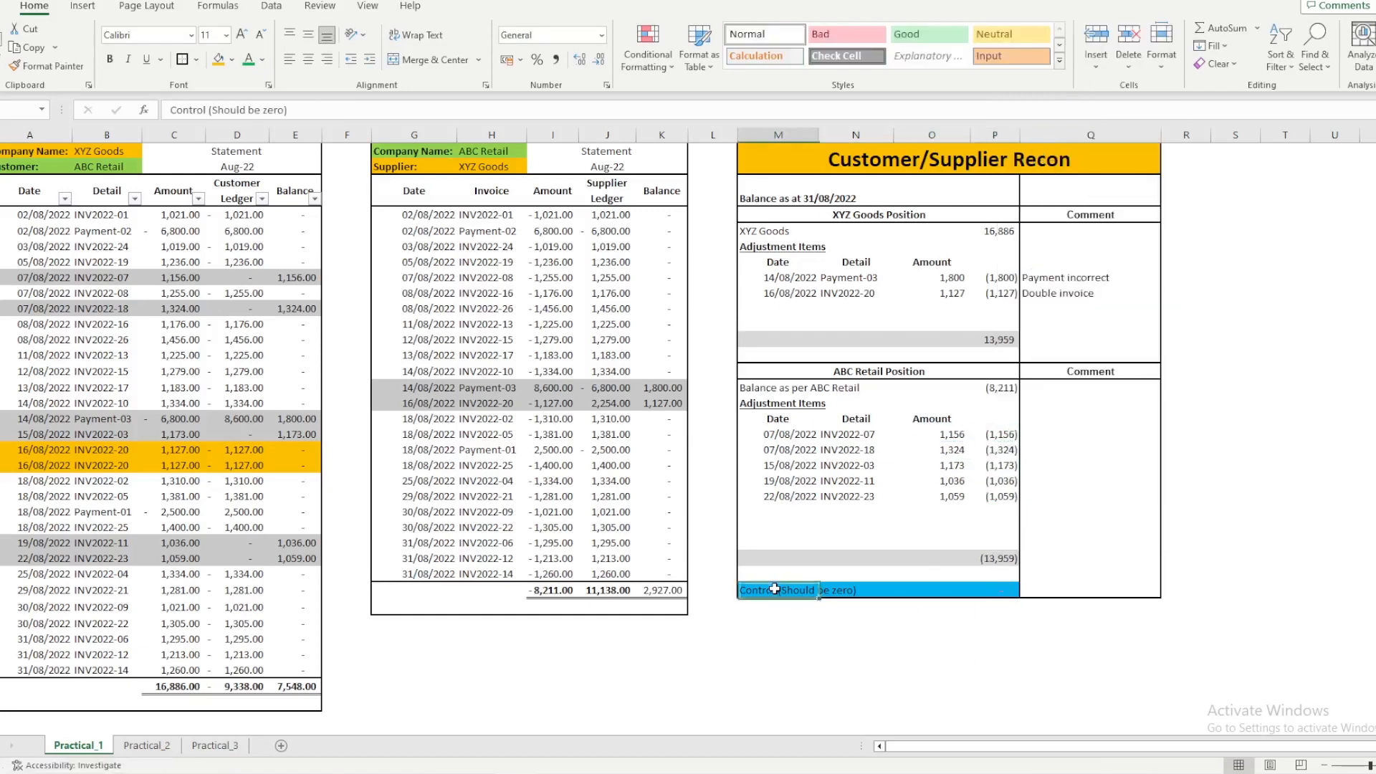
click(789, 638)
click(936, 628)
click(994, 590)
drag(771, 592, 1075, 590)
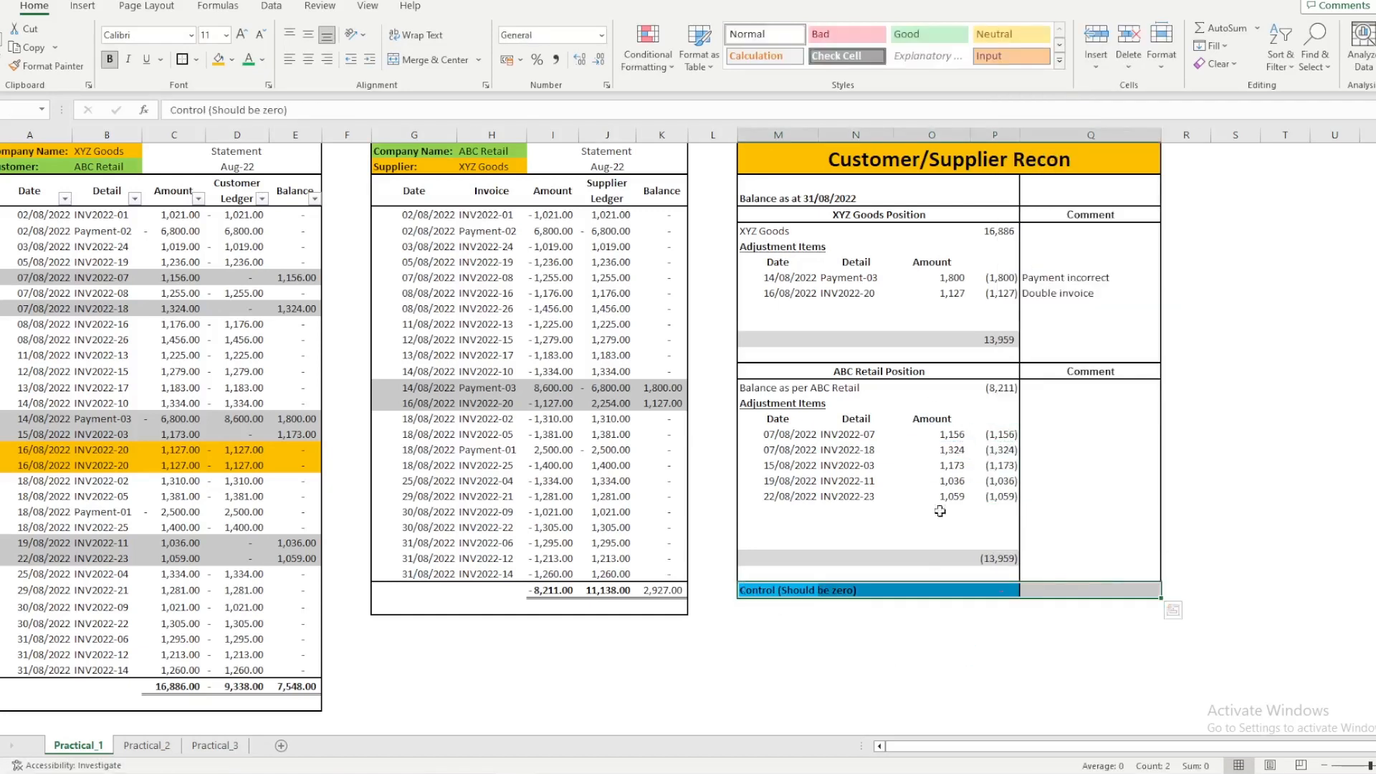
click(183, 60)
click(963, 637)
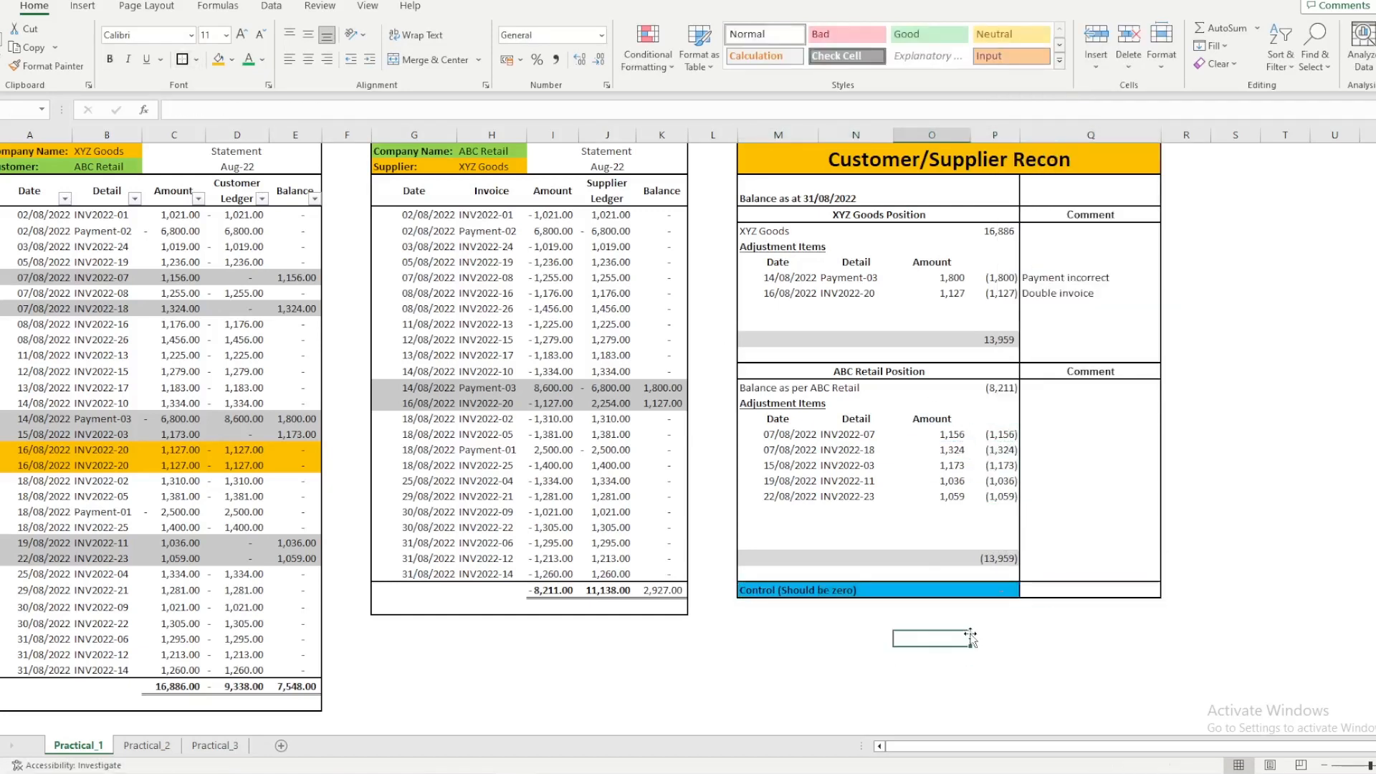
click(888, 667)
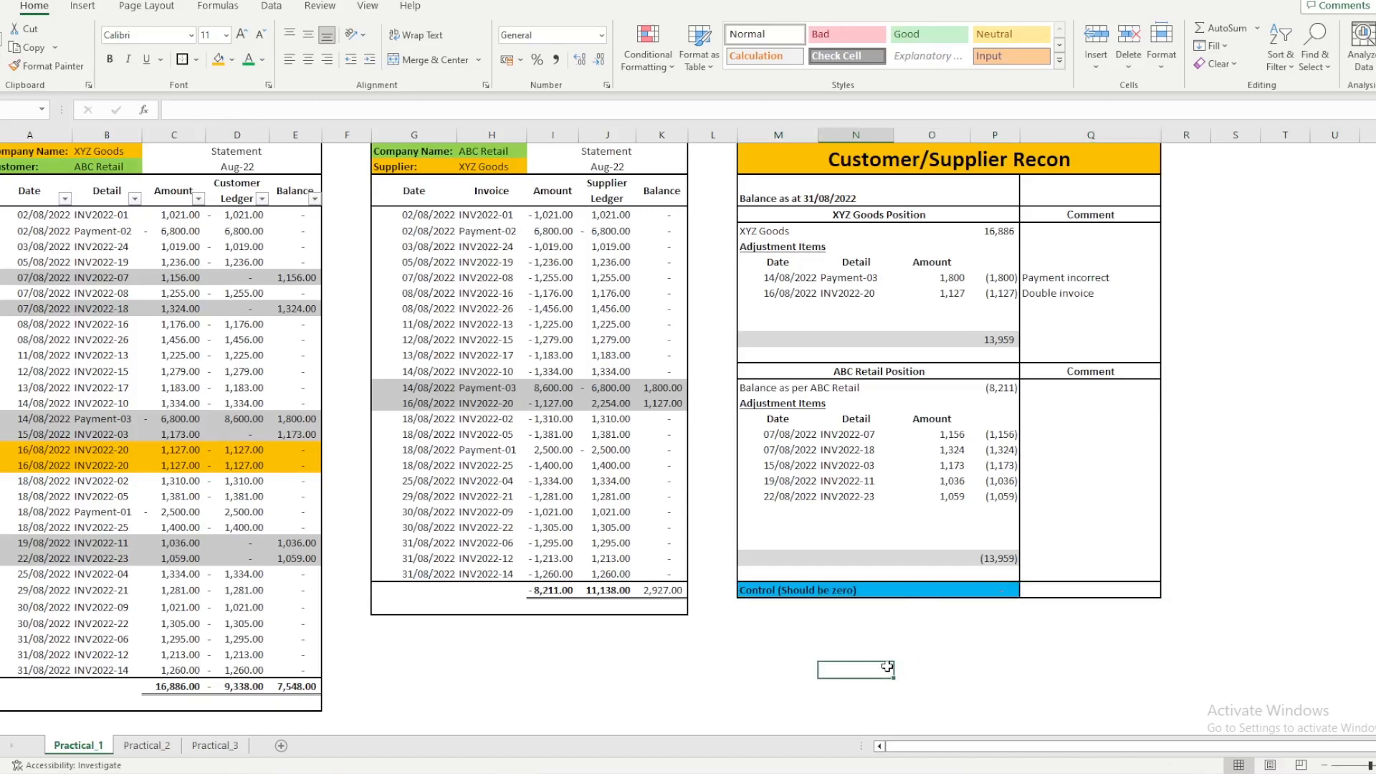
click(683, 664)
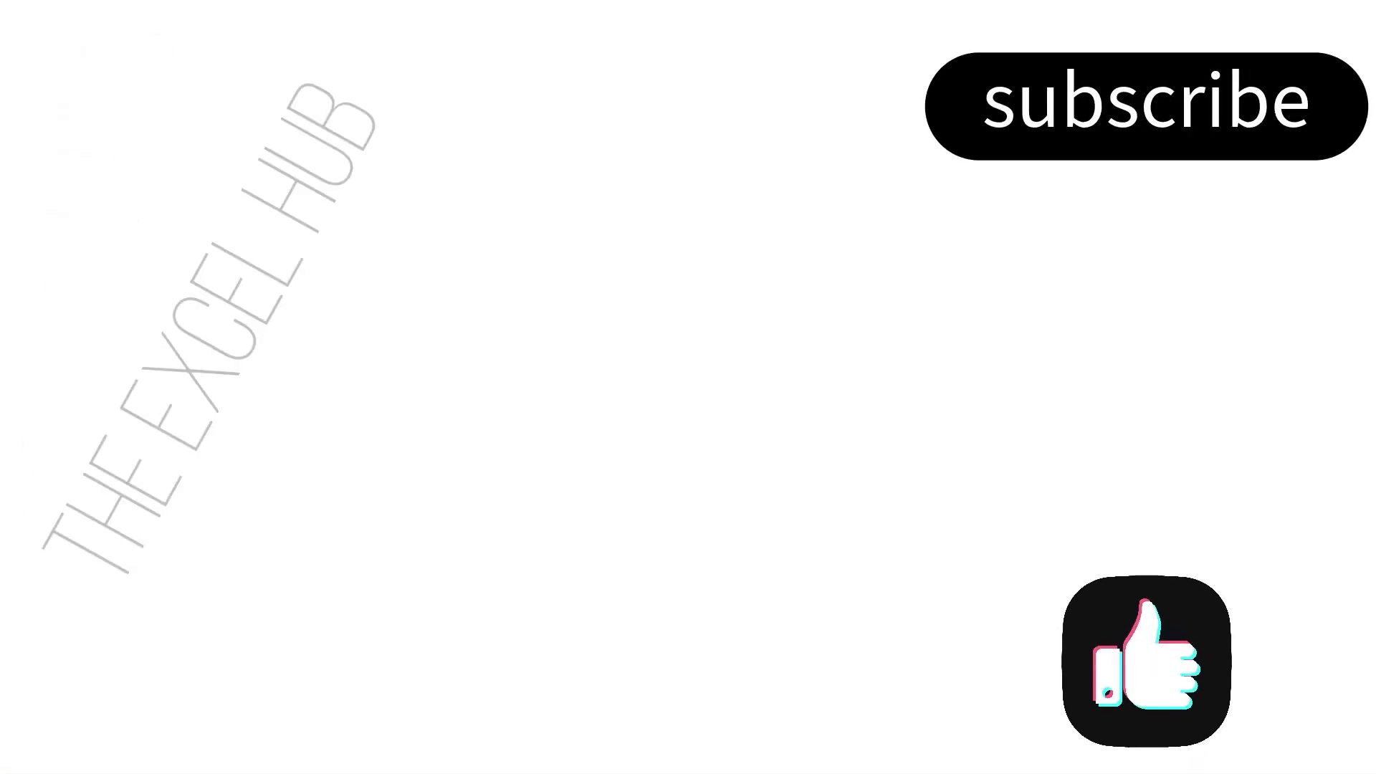